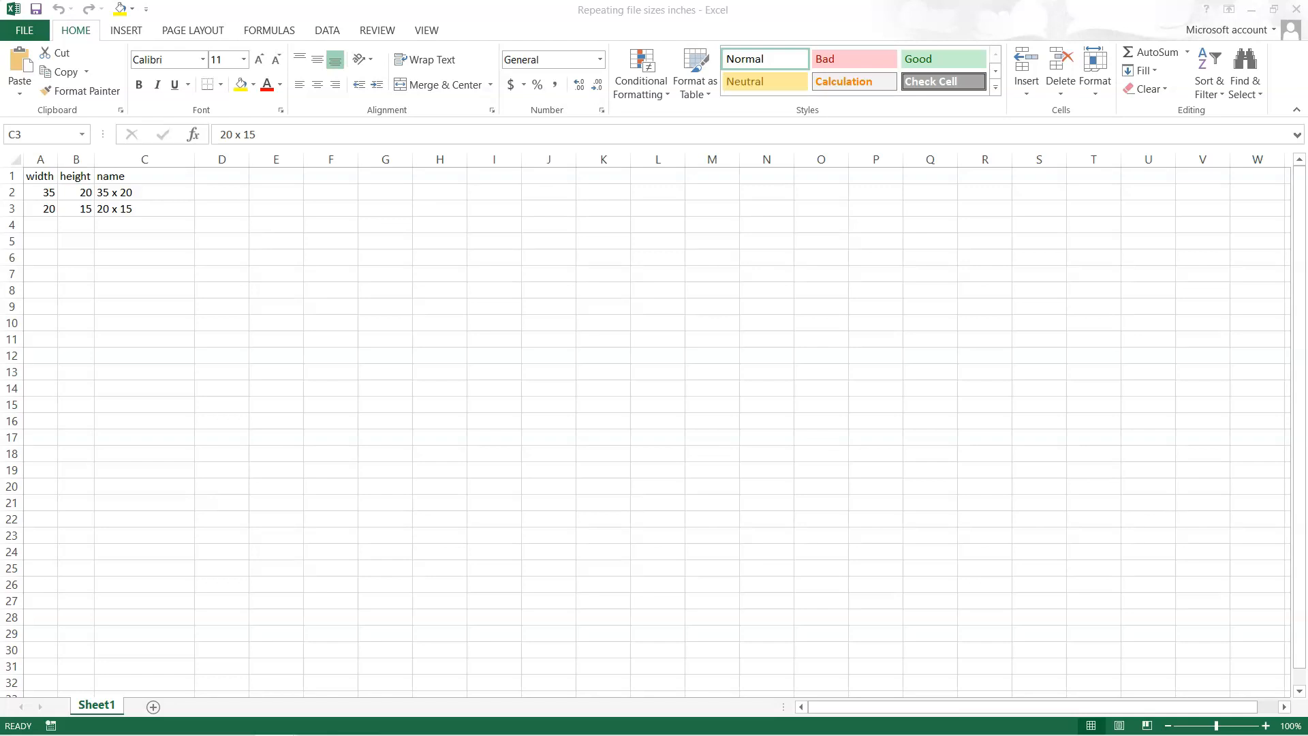
- Check the Printful file size list, and add width 11, height 11 and name 11 x 11 in row 4 of the Excel sheet
{"action": "left_click_drag", "start_coordinate": [0, 213], "coordinate": [725, 193]}
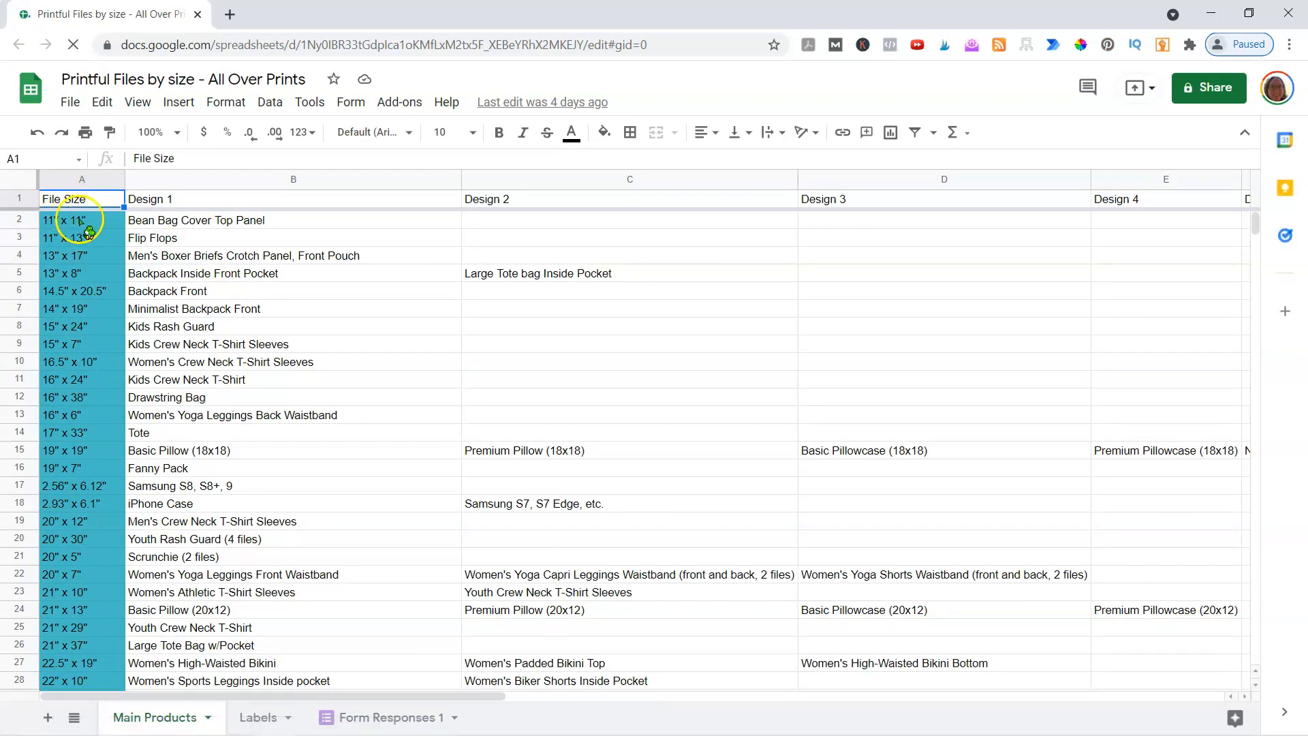
{"action": "left_click_drag", "start_coordinate": [486, 23], "coordinate": [0, 24]}
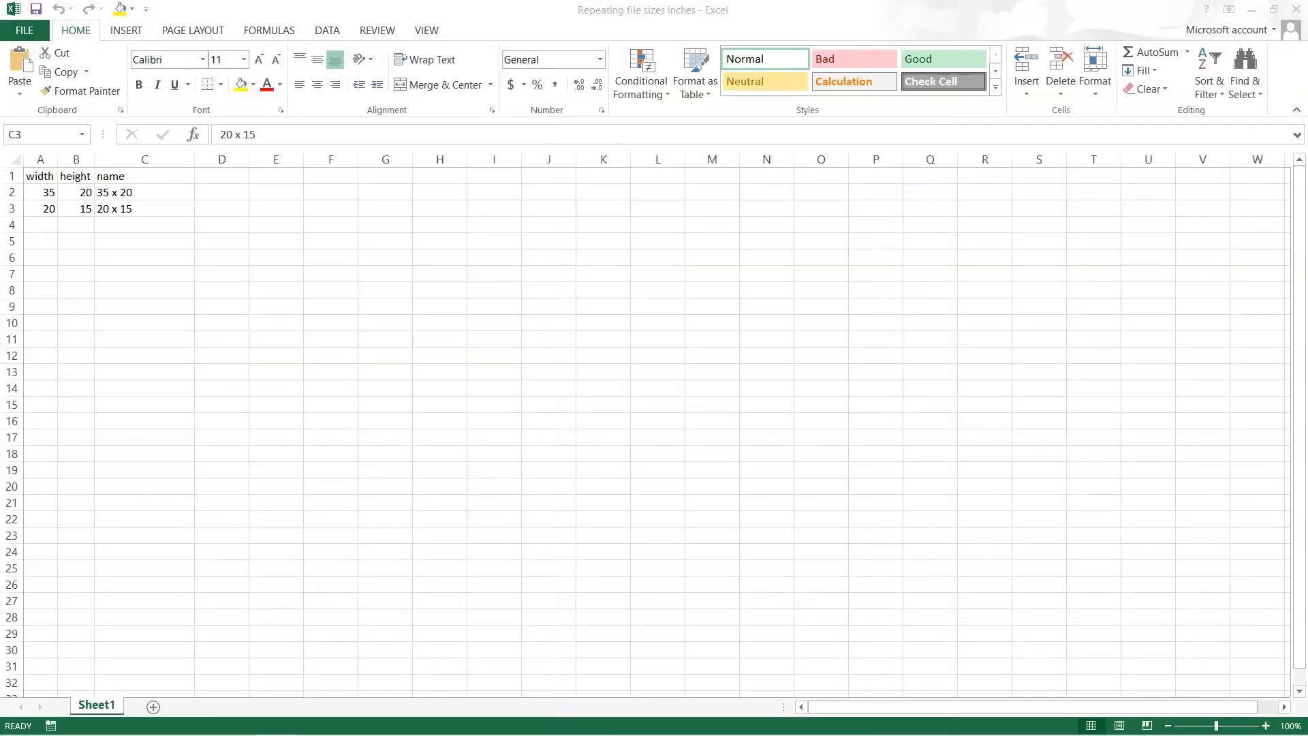
{"action": "left_click", "coordinate": [112, 214]}
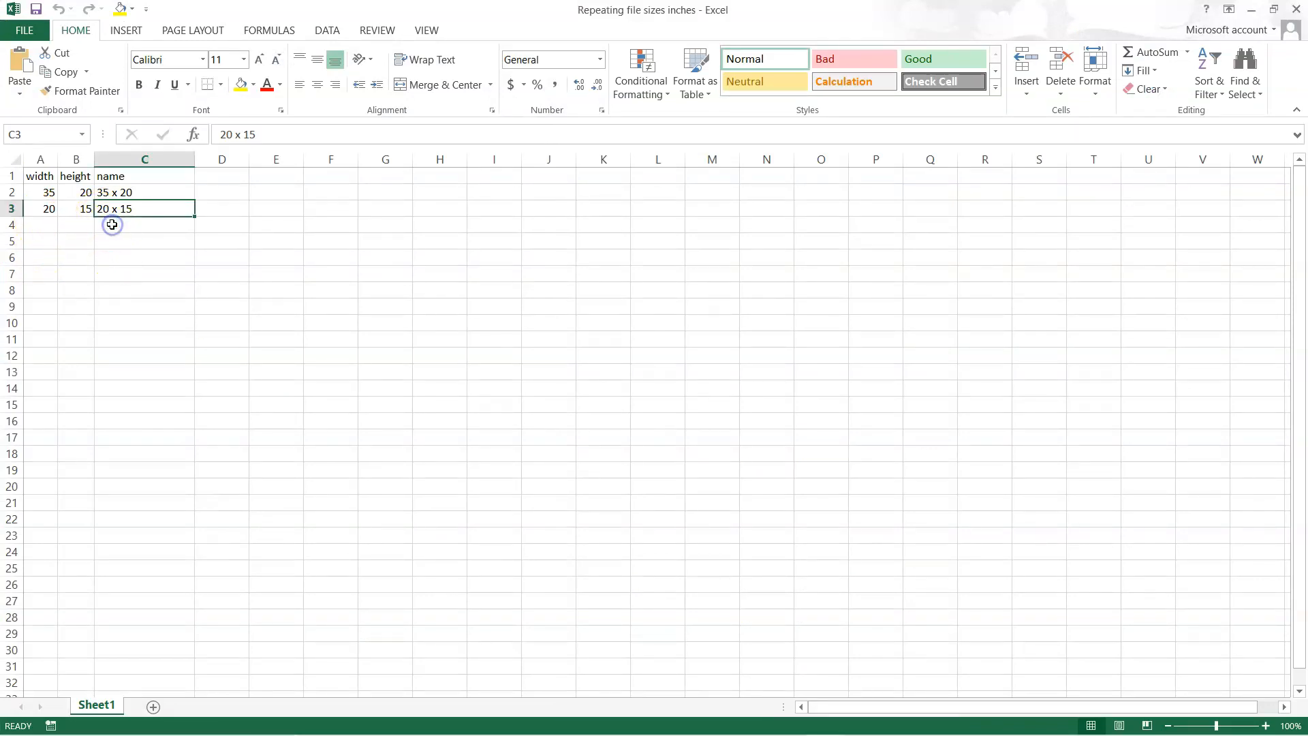
{"action": "left_click", "coordinate": [41, 224]}
{"action": "type", "text": "11"}
{"action": "key", "text": "Tab"}
{"action": "type", "text": "11"}
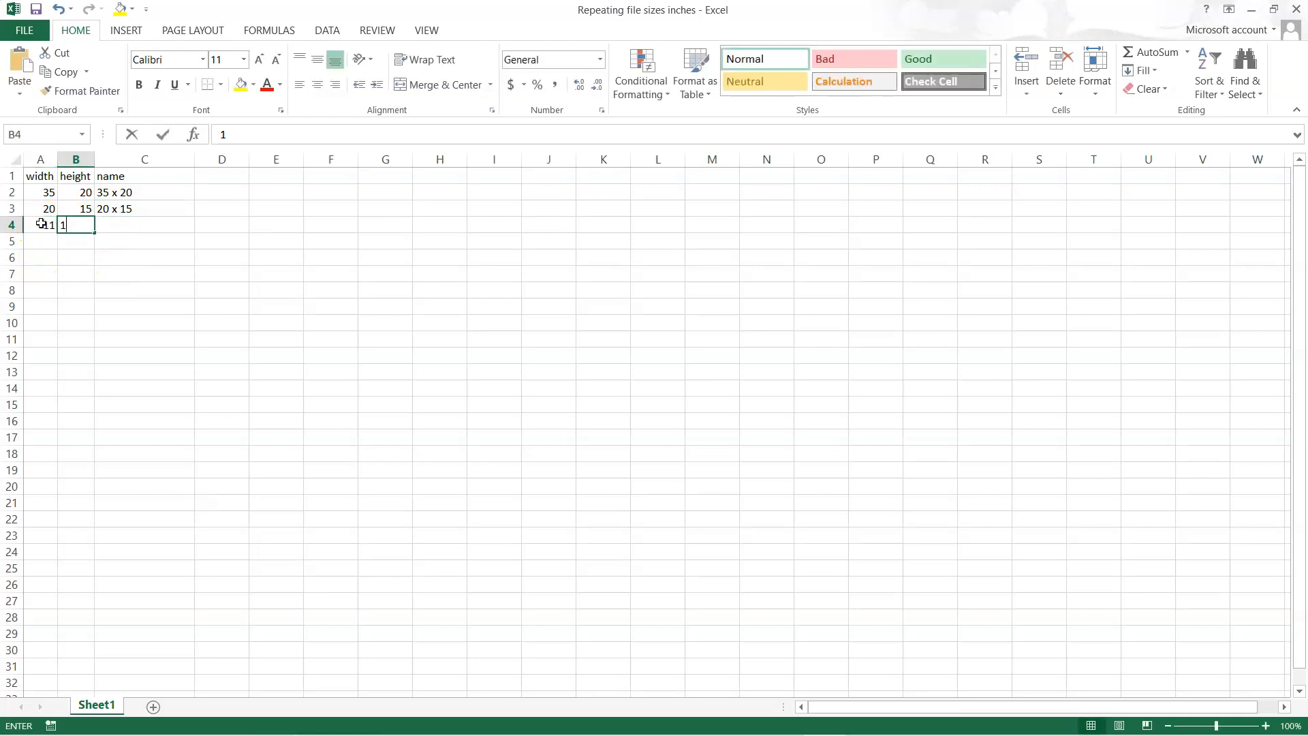
{"action": "key", "text": "Tab"}
{"action": "type", "text": "11 x 11"}
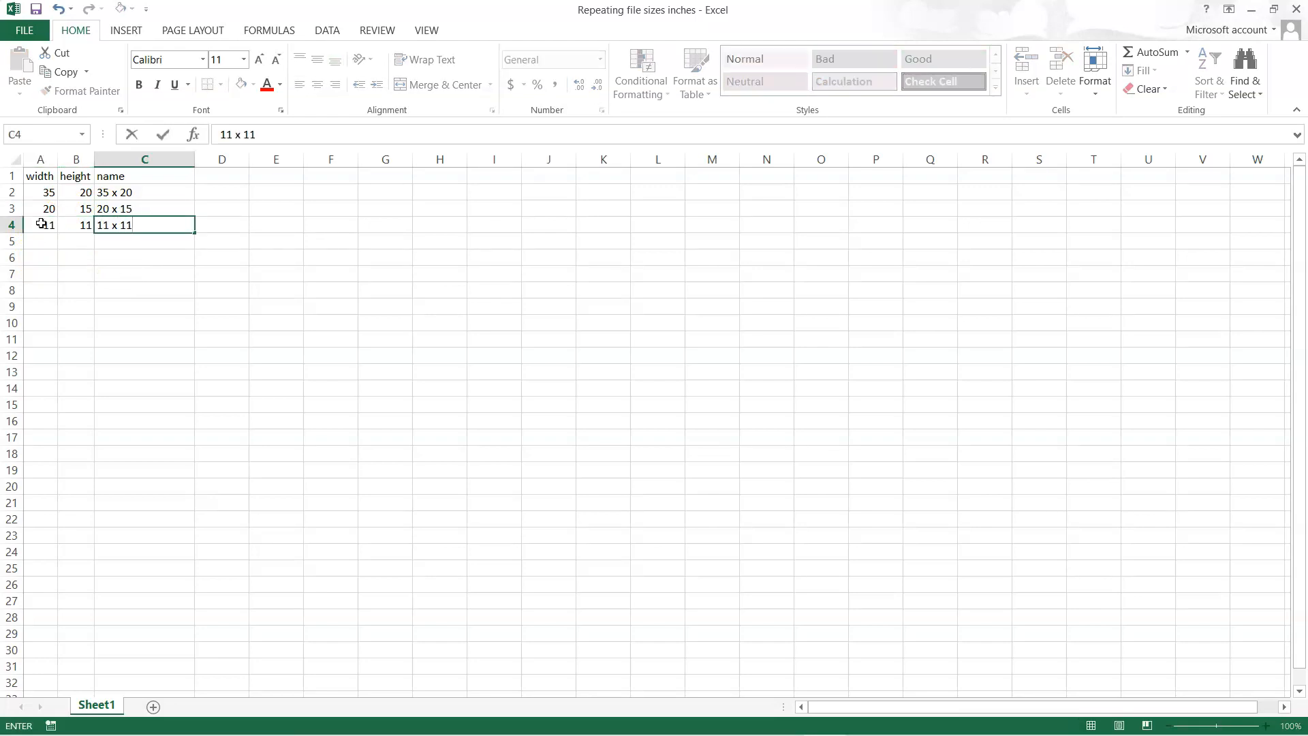
{"action": "key", "text": "Return"}
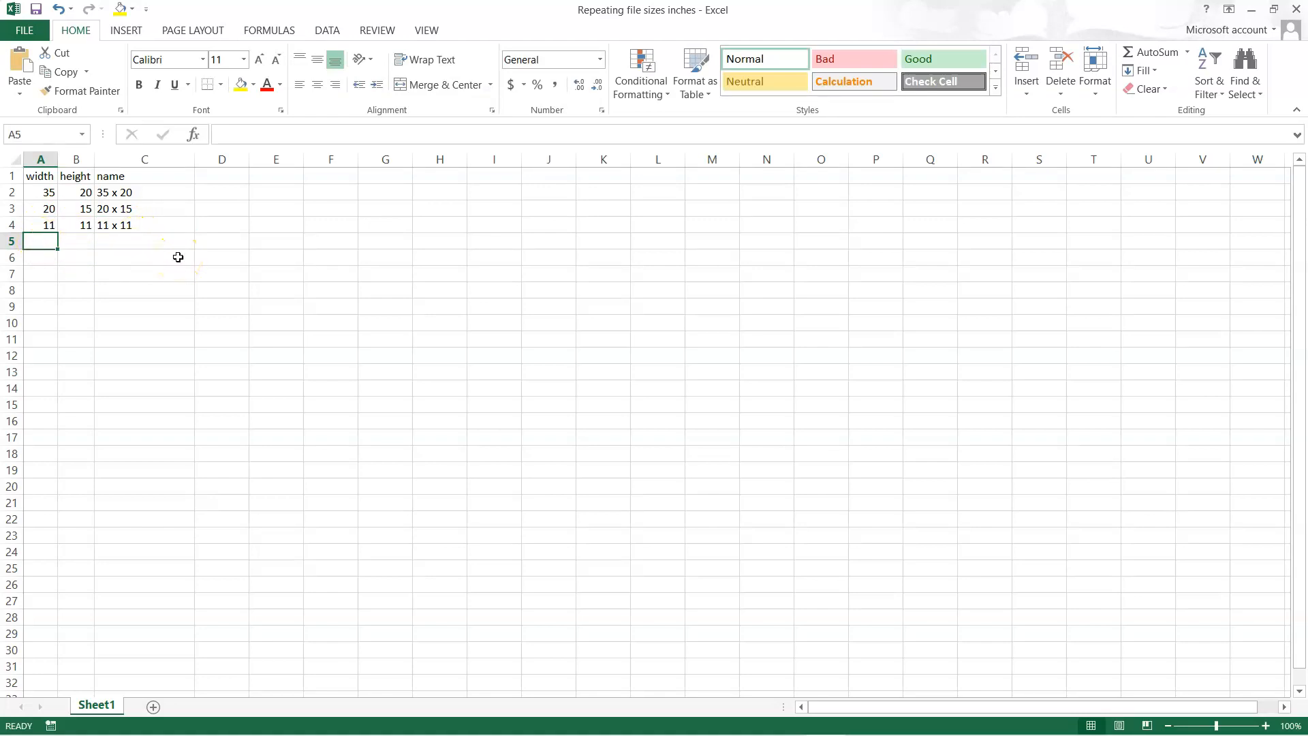
- Change row 4's height to 13 and its name to 11 x 13
{"action": "left_click", "coordinate": [49, 224]}
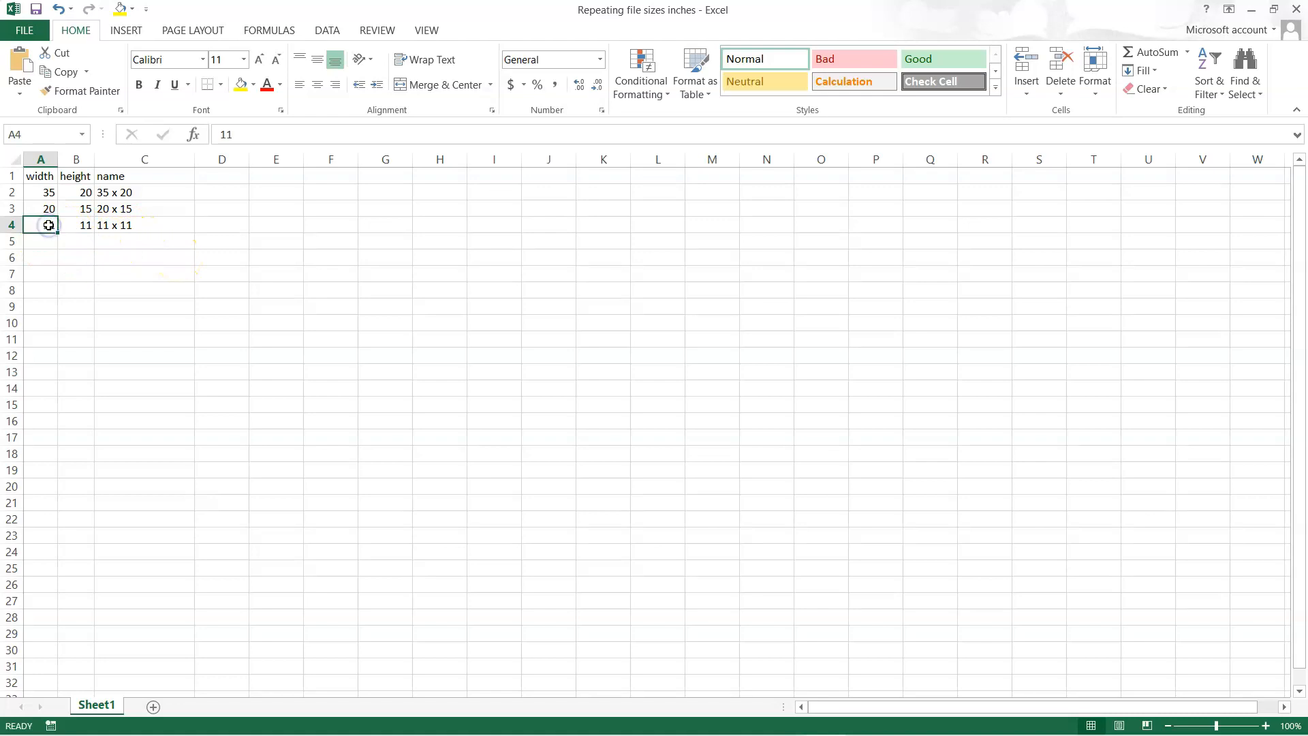
{"action": "key", "text": "Right"}
{"action": "key", "text": "Right"}
{"action": "key", "text": "F2"}
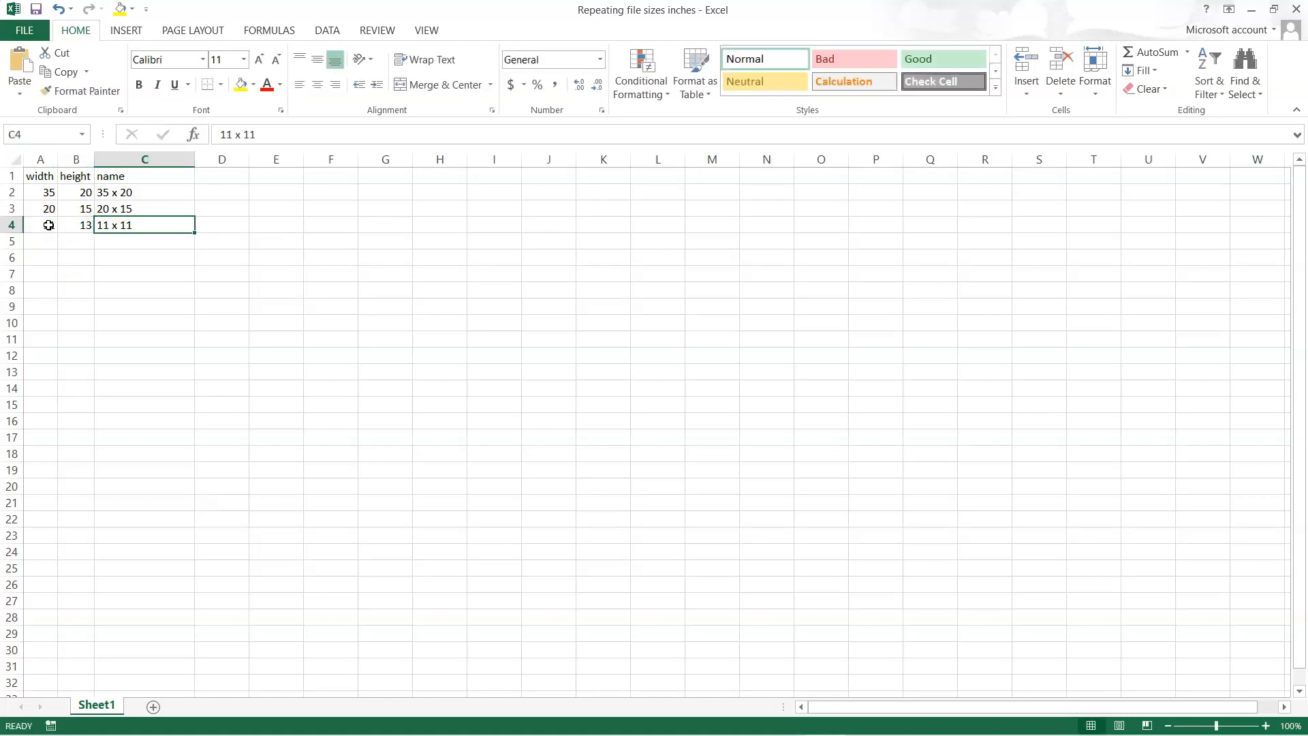
{"action": "key", "text": "BackSpace"}
{"action": "type", "text": "3"}
{"action": "key", "text": "Return"}
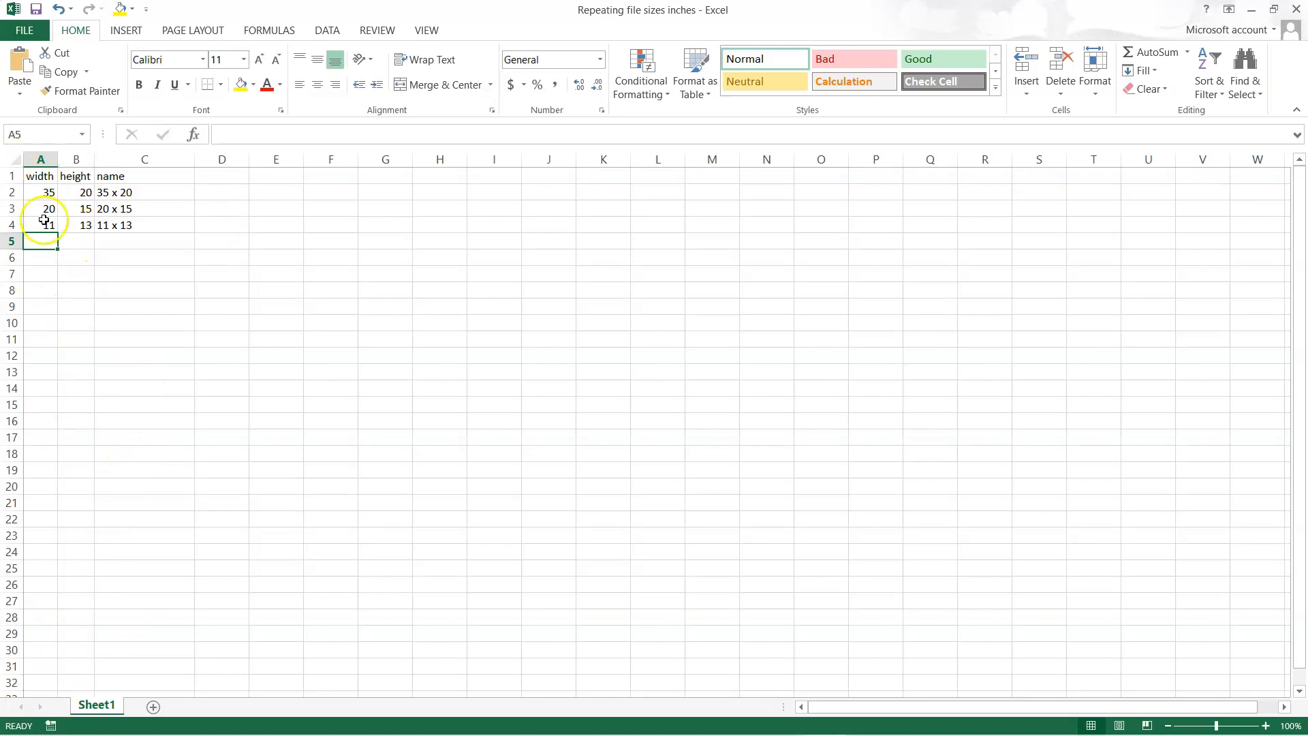
- Clear the width, height and name entries from row 4 and minimize the workbook
{"action": "left_click_drag", "start_coordinate": [35, 175], "coordinate": [125, 174]}
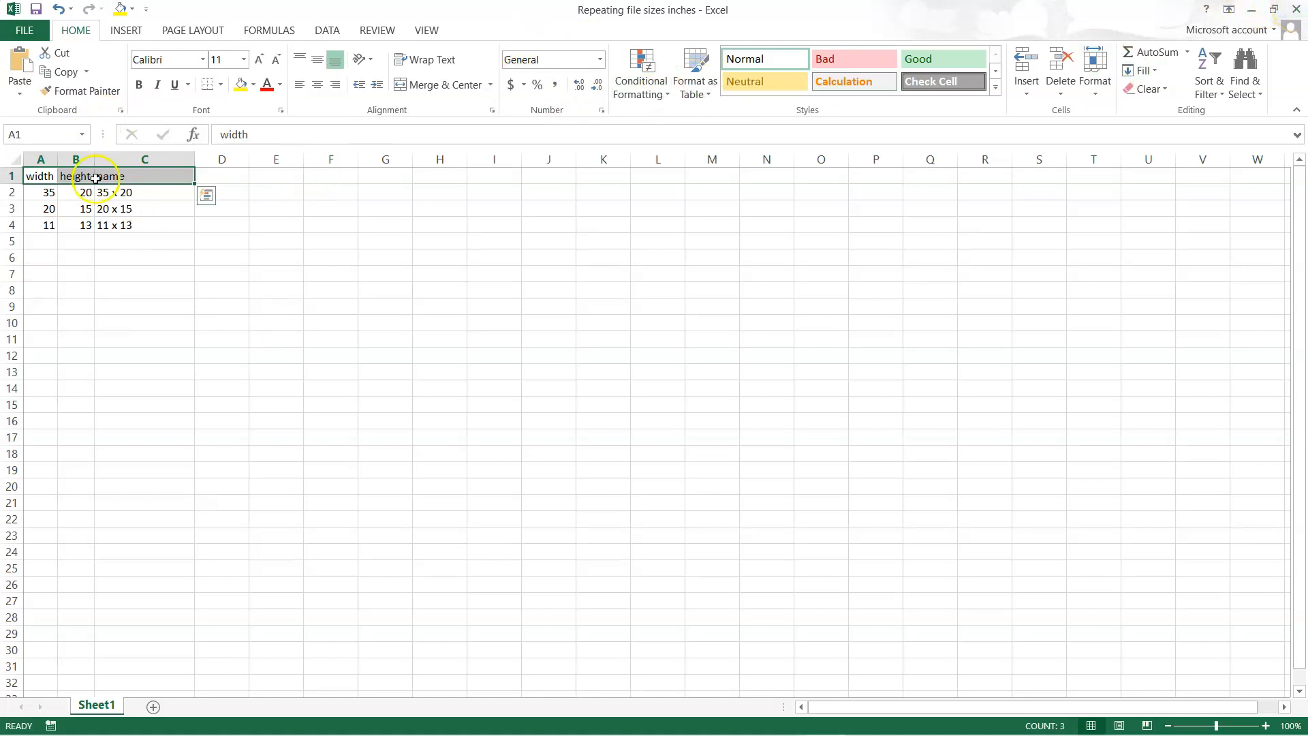
{"action": "left_click", "coordinate": [43, 231]}
{"action": "key", "text": "BackSpace"}
{"action": "key", "text": "Tab"}
{"action": "key", "text": "BackSpace"}
{"action": "key", "text": "Tab"}
{"action": "key", "text": "BackSpace"}
{"action": "key", "text": "Tab"}
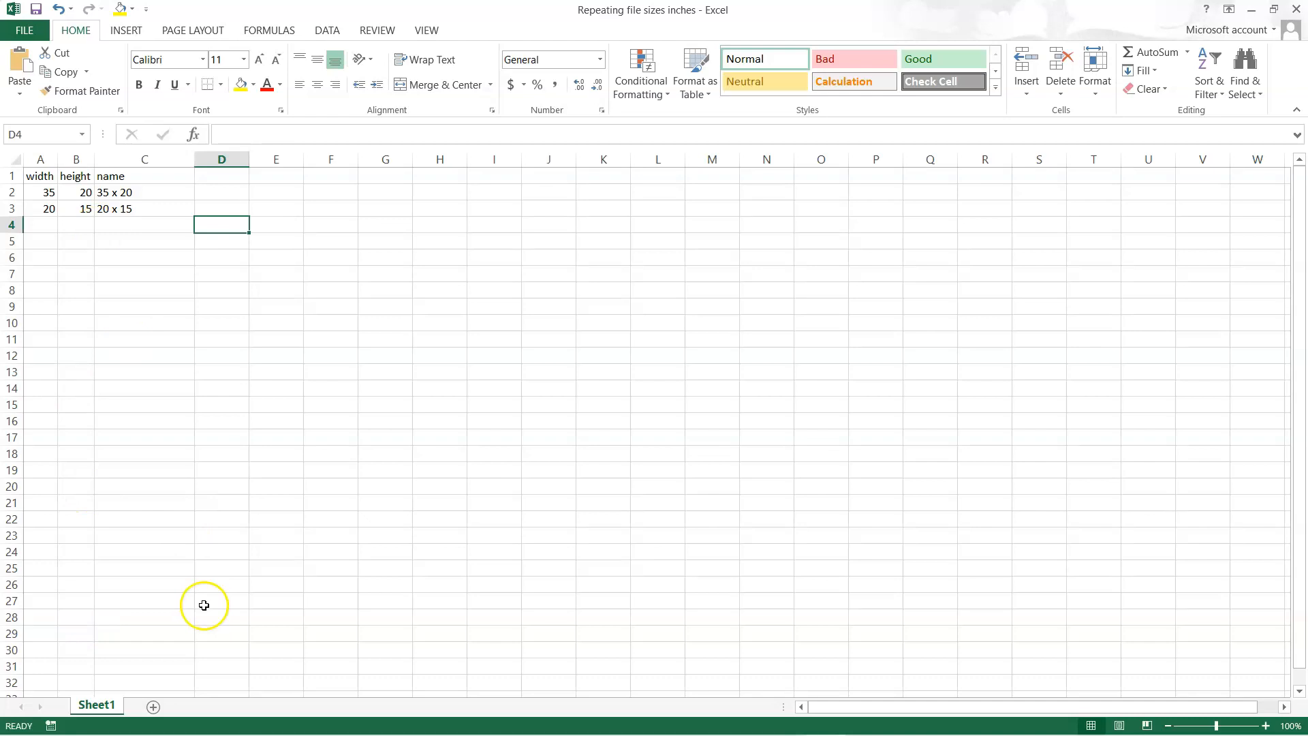
{"action": "left_click", "coordinate": [1252, 9]}
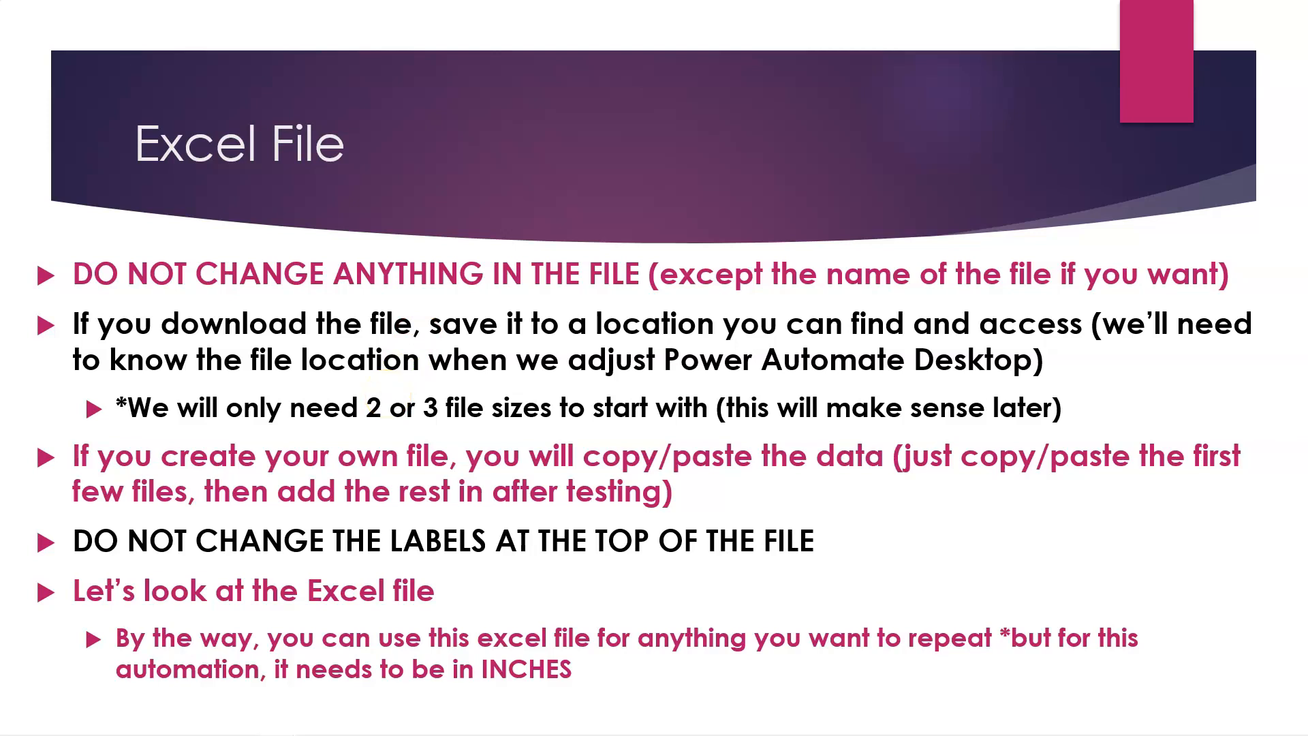
{"action": "left_click", "coordinate": [388, 394]}
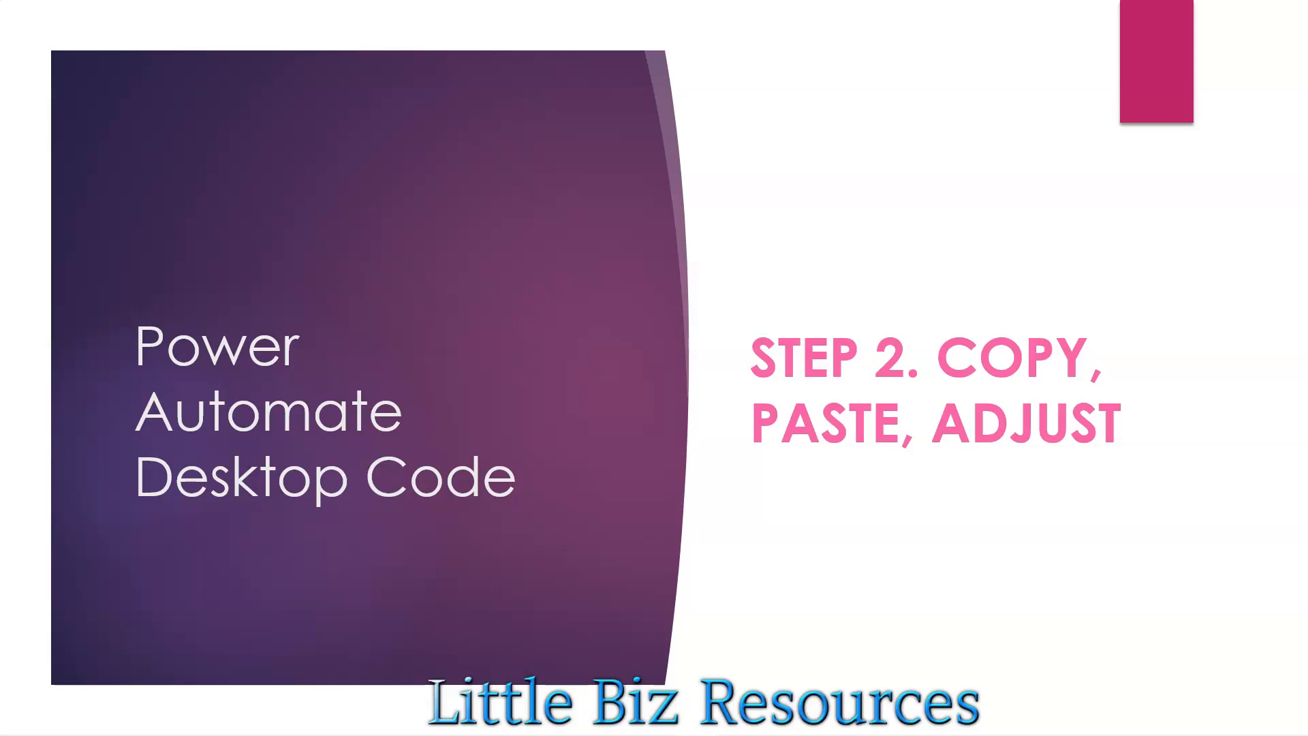
{"action": "key", "text": "Right"}
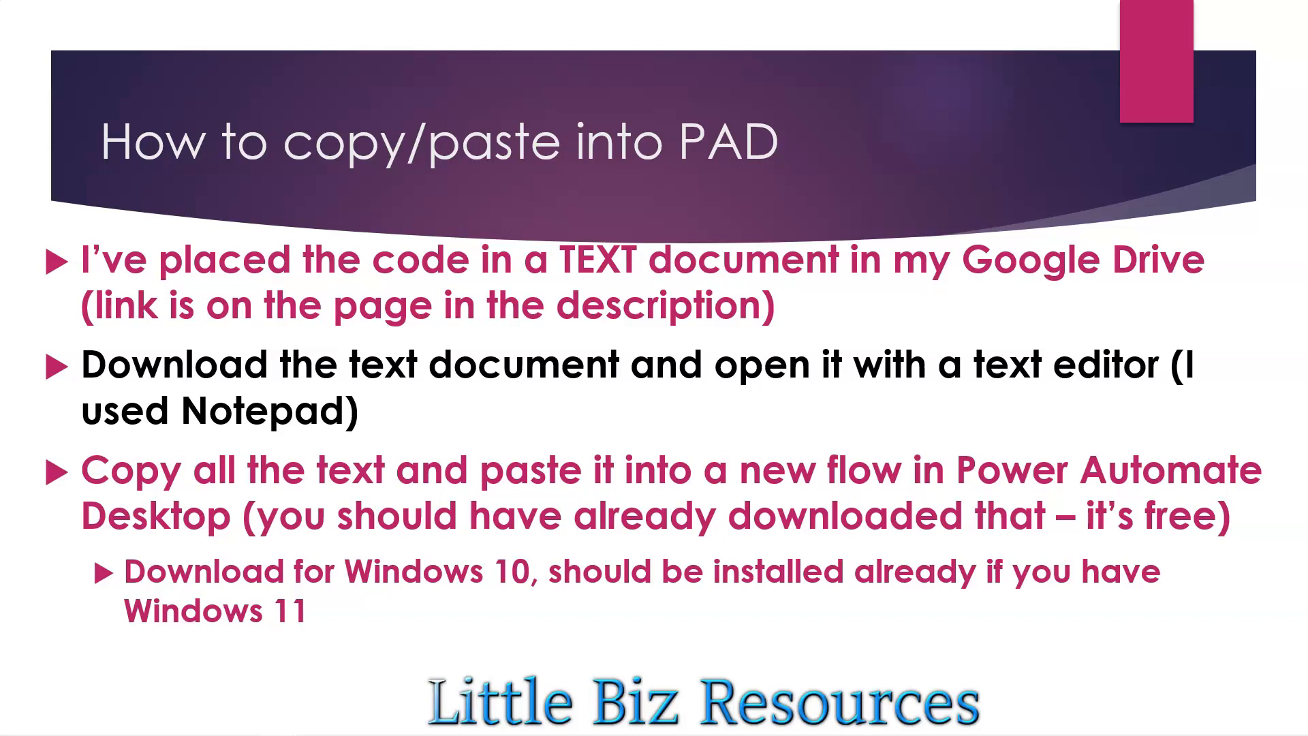
- Switch to the Google Drive folder, open GIMP PAD Instructions for Repeating files INCHES.txt and select all of its code
{"action": "left_click_drag", "start_coordinate": [0, 198], "coordinate": [278, 168]}
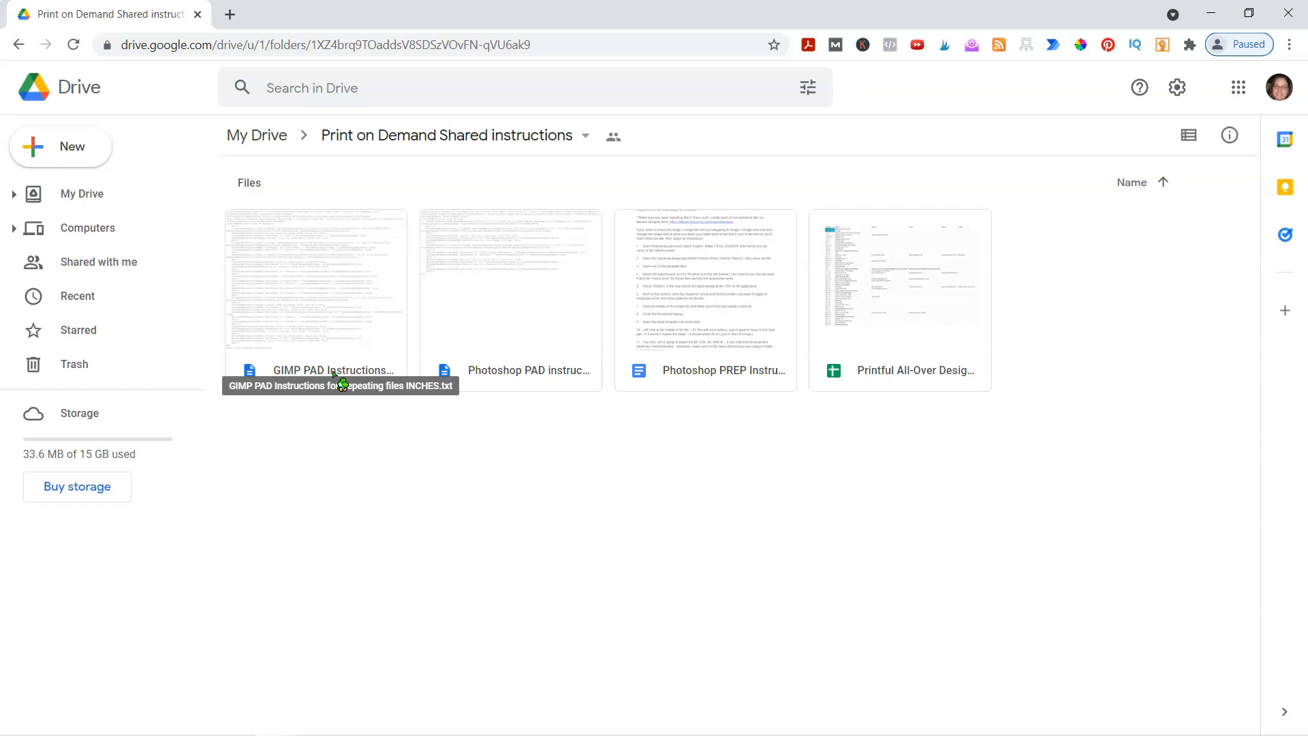
{"action": "left_click", "coordinate": [297, 369]}
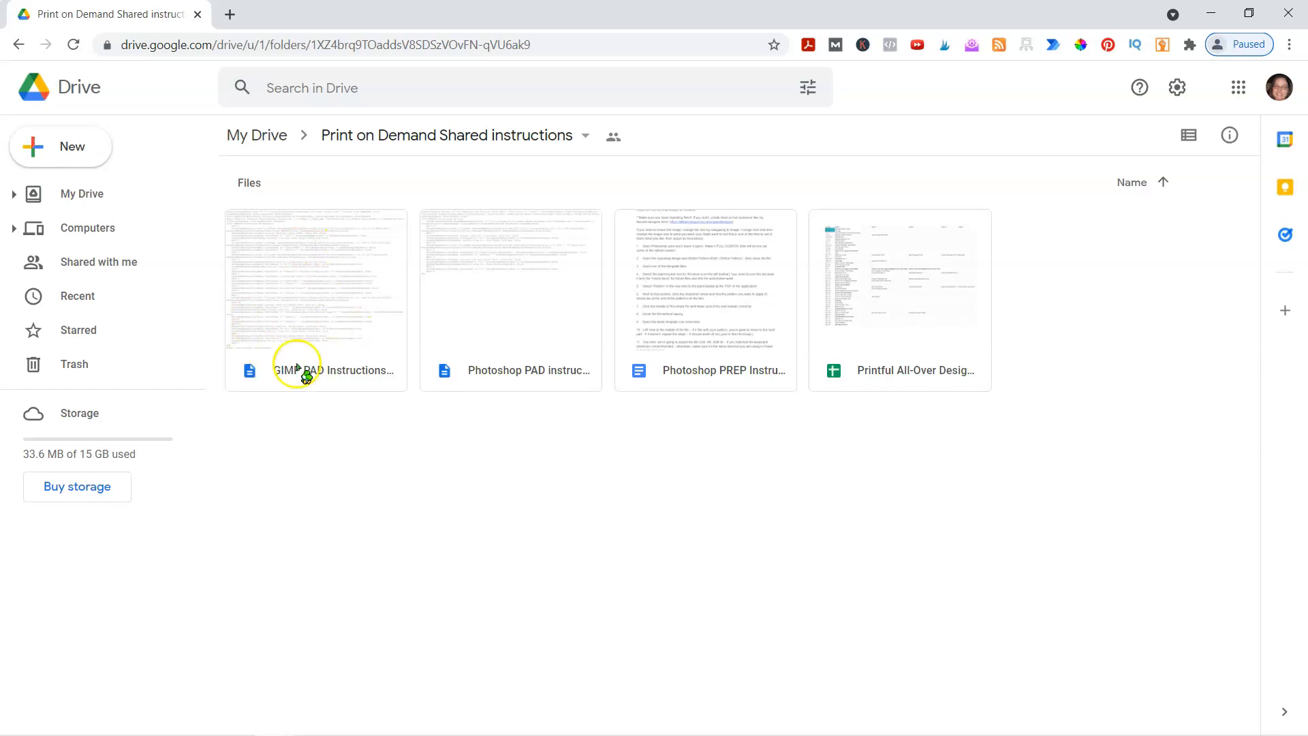
{"action": "double_click", "coordinate": [297, 370]}
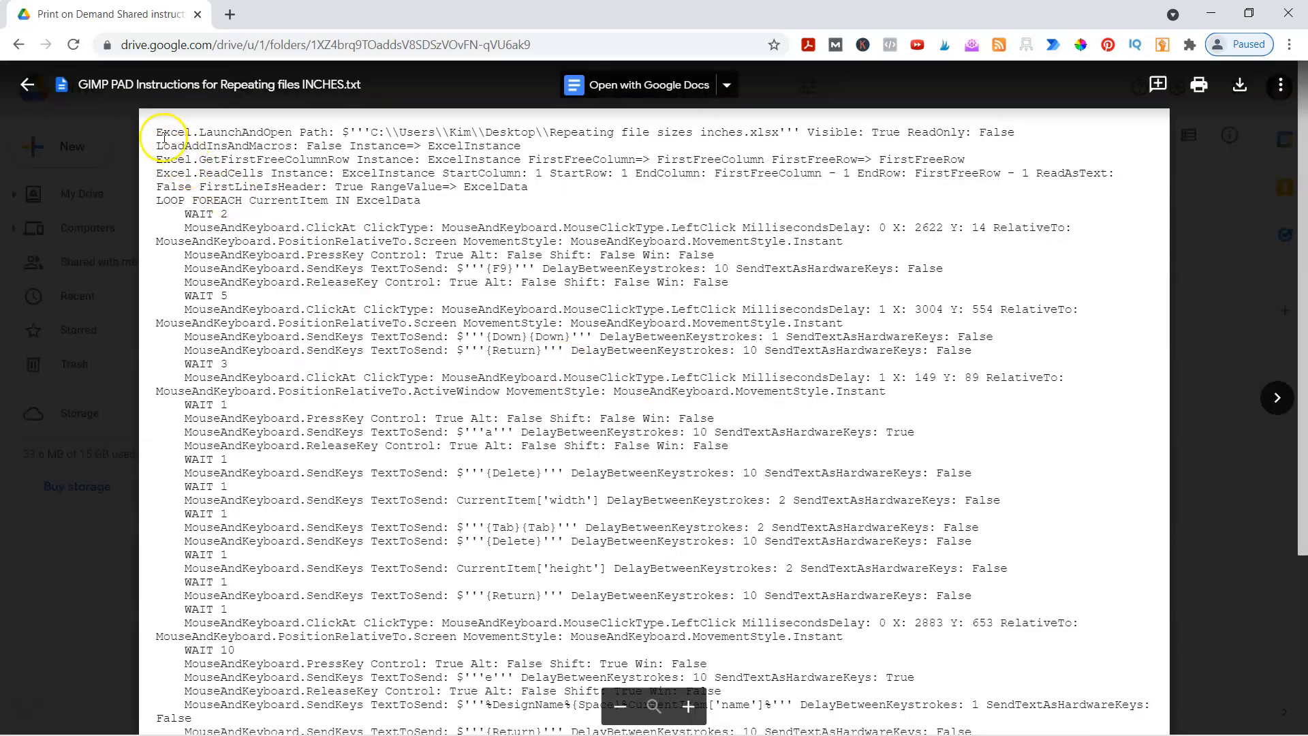
{"action": "left_click_drag", "start_coordinate": [156, 132], "coordinate": [413, 717]}
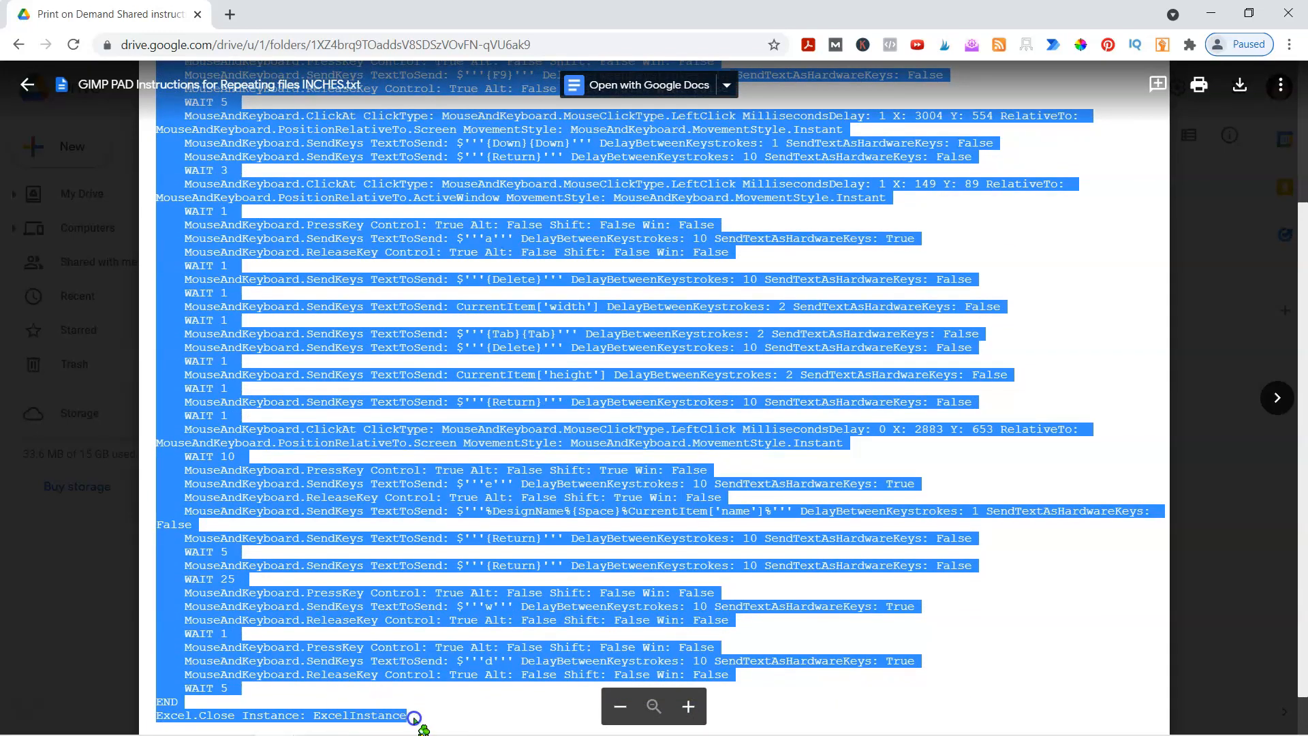
{"action": "scroll", "coordinate": [330, 538], "scroll_direction": "up", "scroll_amount": 3}
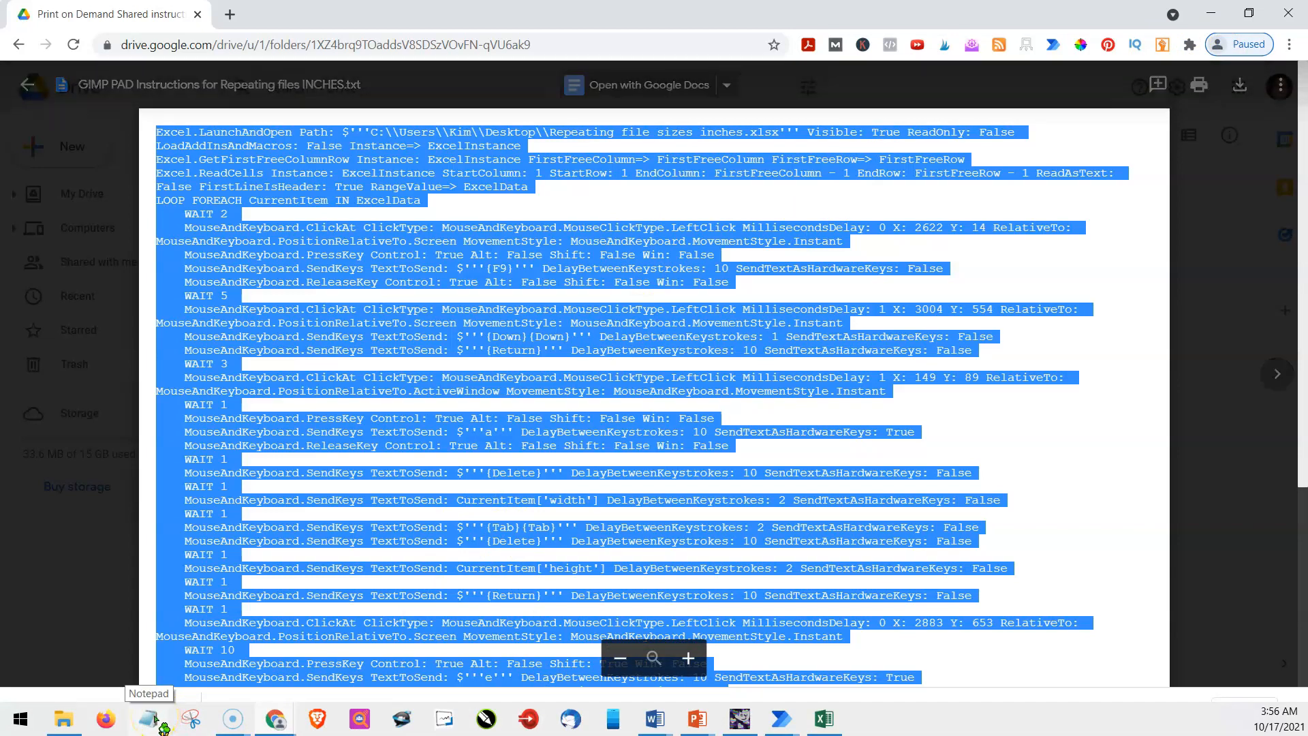
- Open the downloaded instructions file, minimize the browser and show the flow code in Notepad from its first line
{"action": "left_click", "coordinate": [128, 713]}
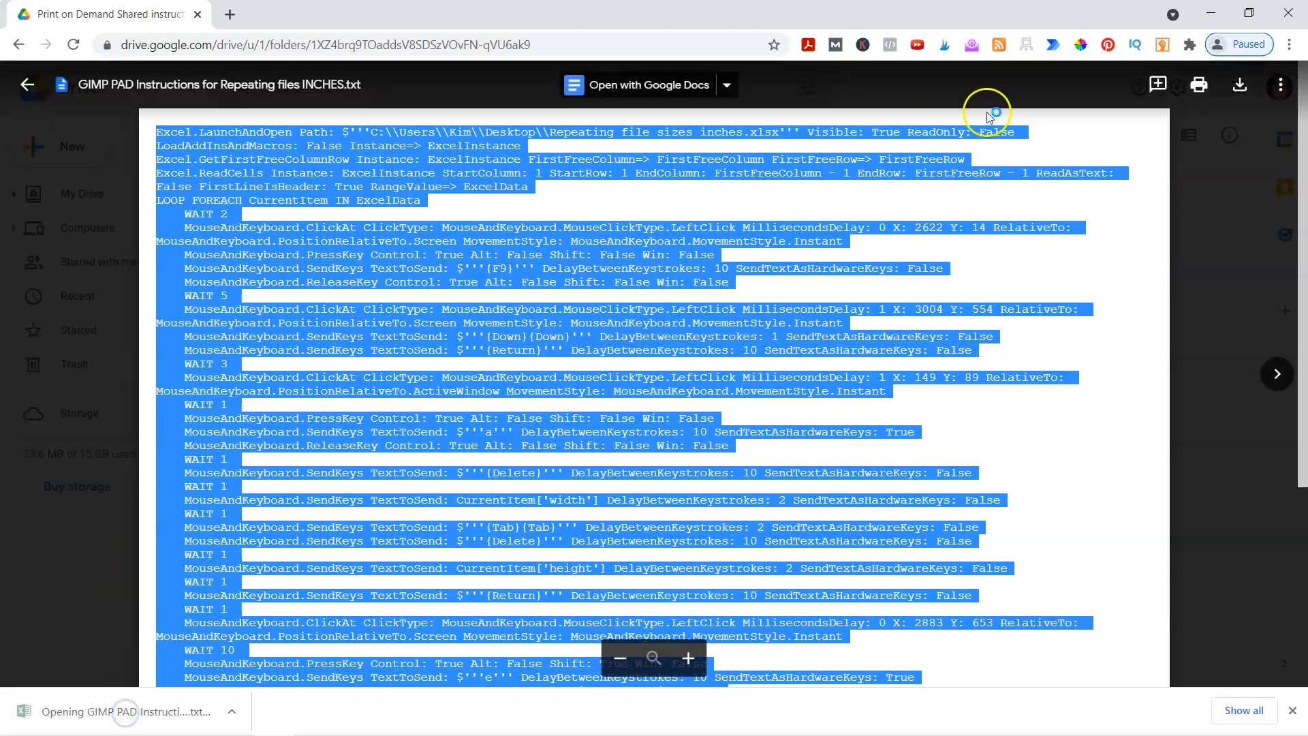
{"action": "left_click", "coordinate": [1210, 15]}
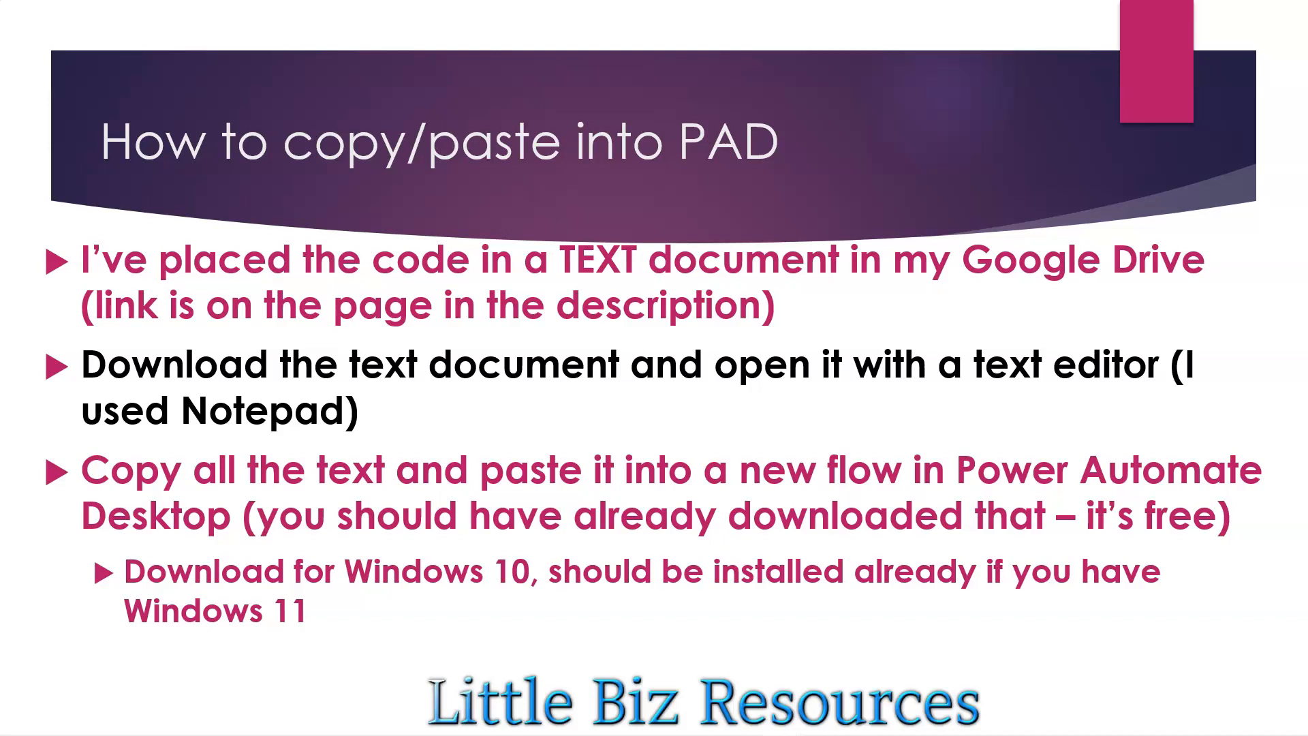
{"action": "left_click", "coordinate": [33, 707]}
{"action": "left_click_drag", "start_coordinate": [666, 96], "coordinate": [706, 76]}
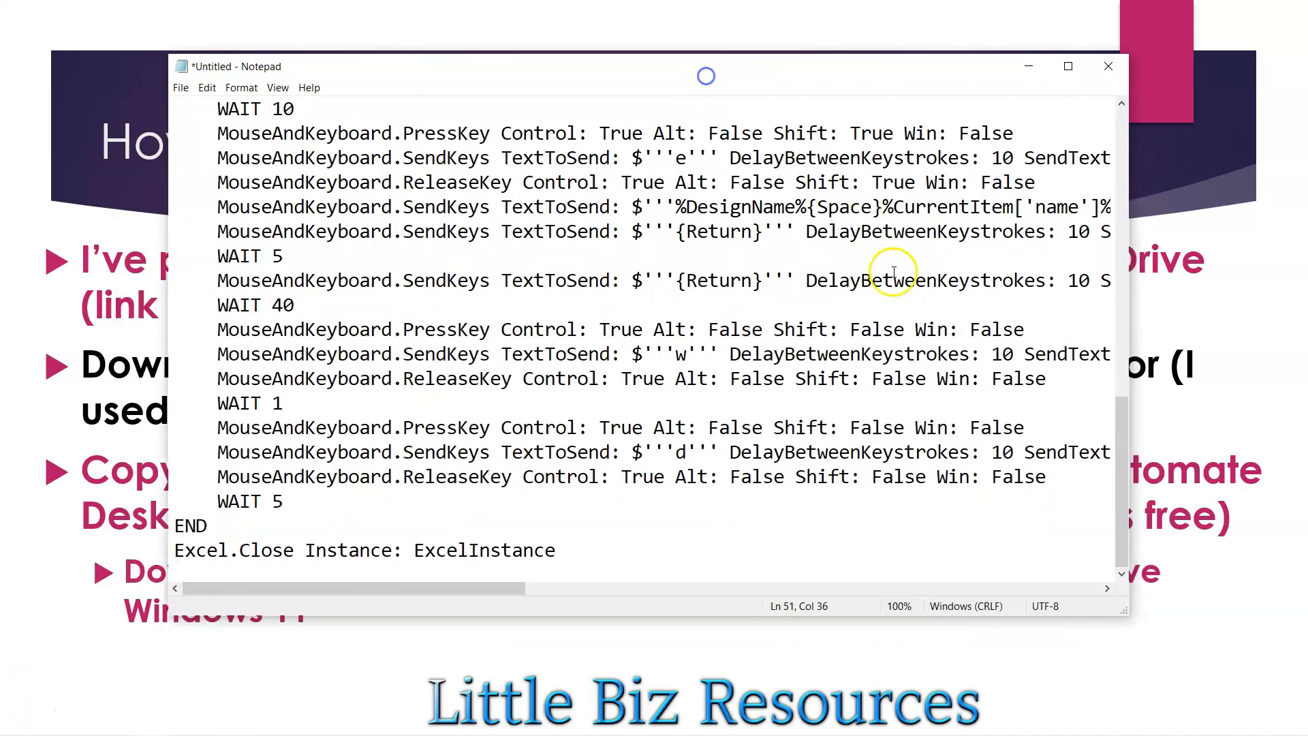
{"action": "left_click_drag", "start_coordinate": [1123, 511], "coordinate": [1126, 188]}
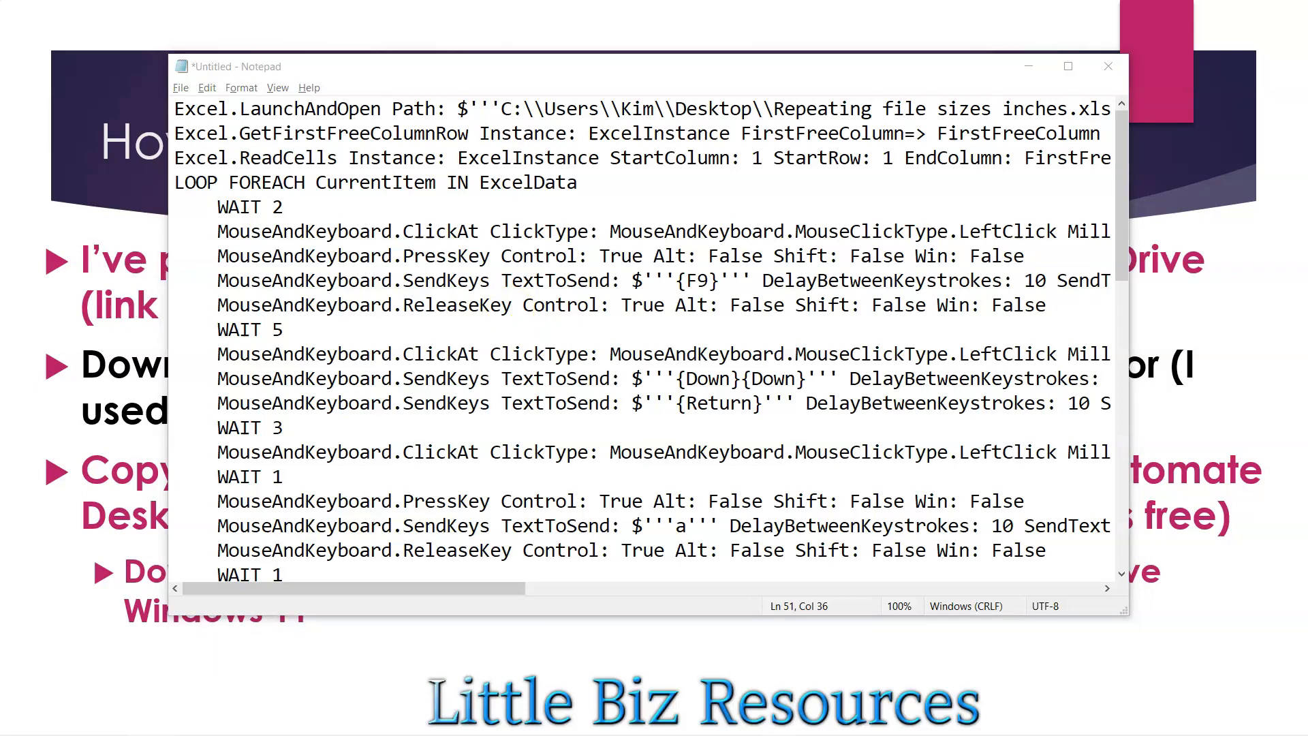
- Switch to Power Automate Desktop and create a new flow named TEST LIVE GIMP
{"action": "left_click_drag", "start_coordinate": [0, 89], "coordinate": [644, 44]}
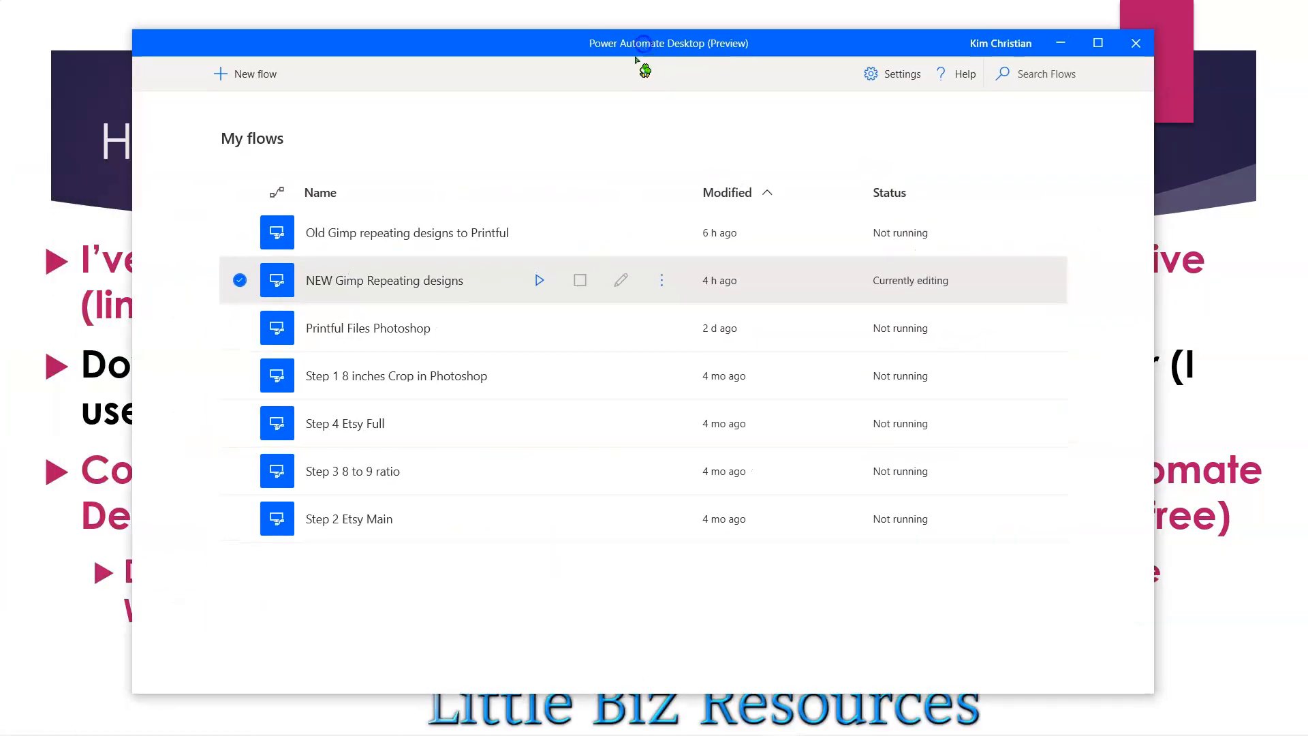
{"action": "left_click", "coordinate": [247, 76]}
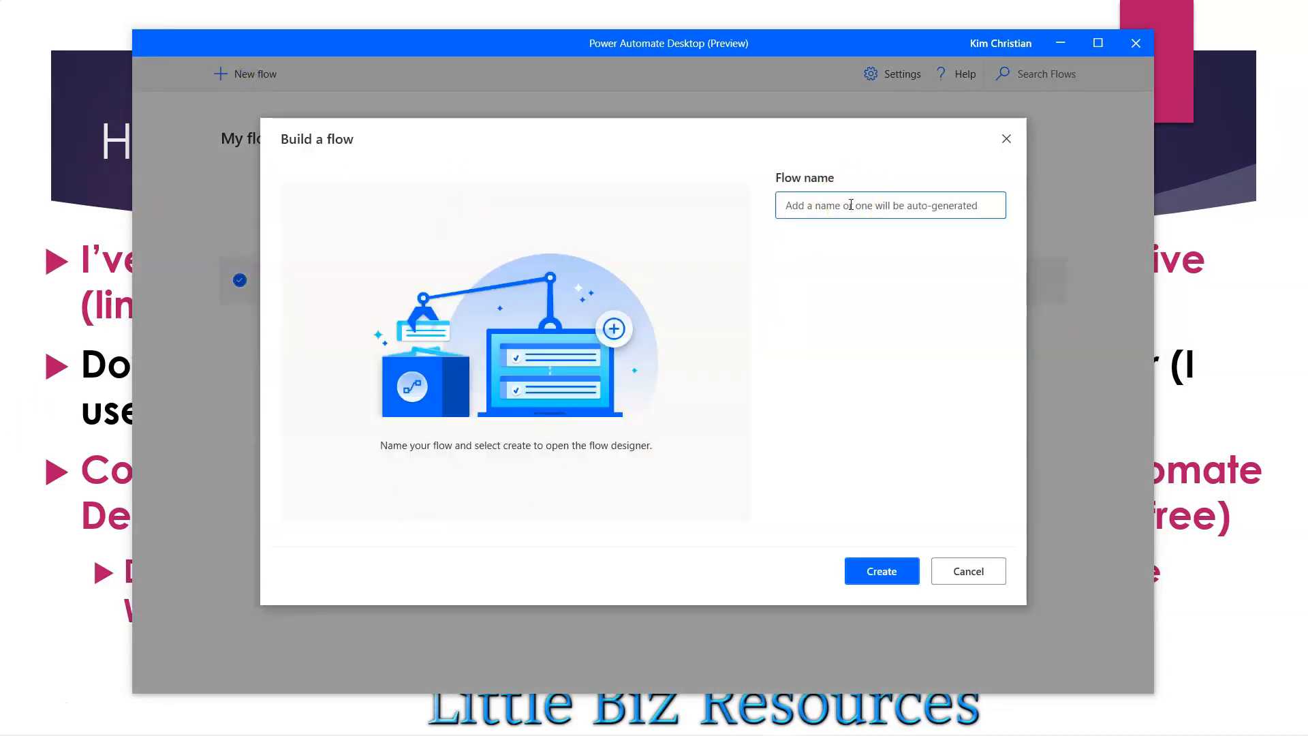
{"action": "type", "text": "TEST LIV"}
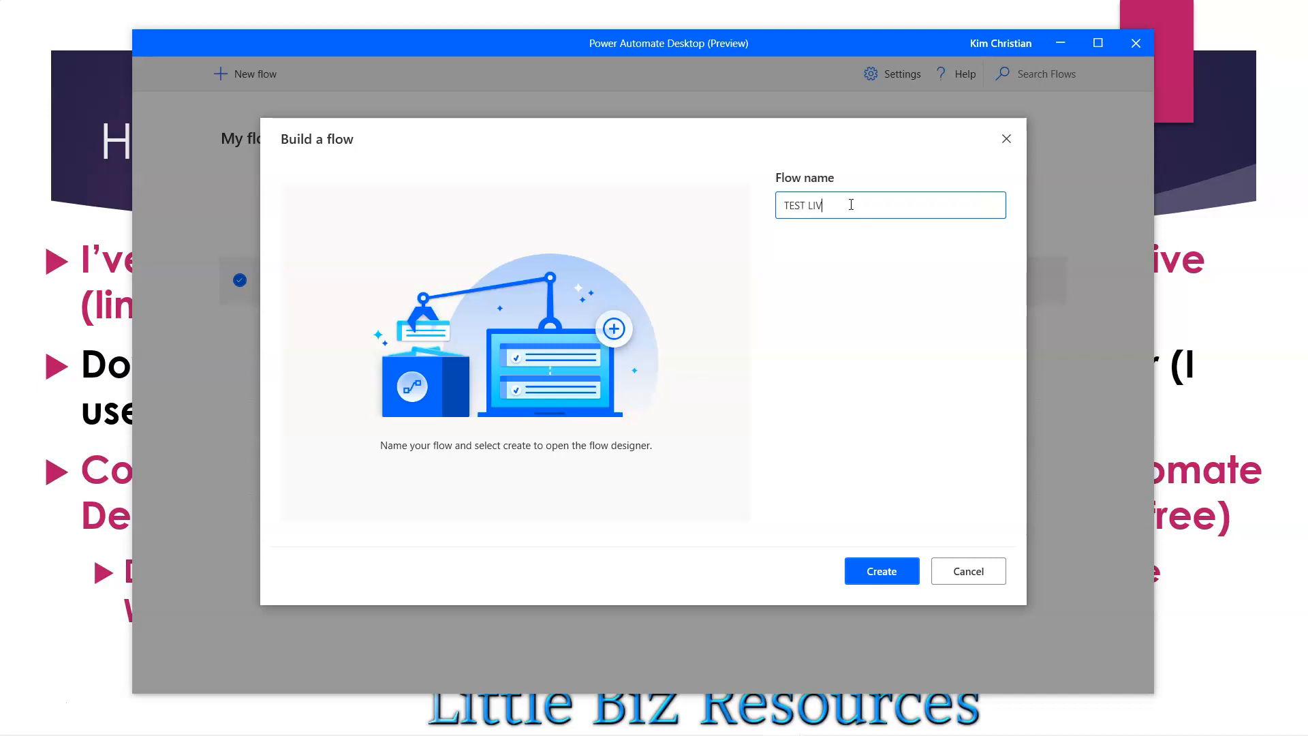
{"action": "type", "text": "E GIMP"}
{"action": "left_click", "coordinate": [879, 572]}
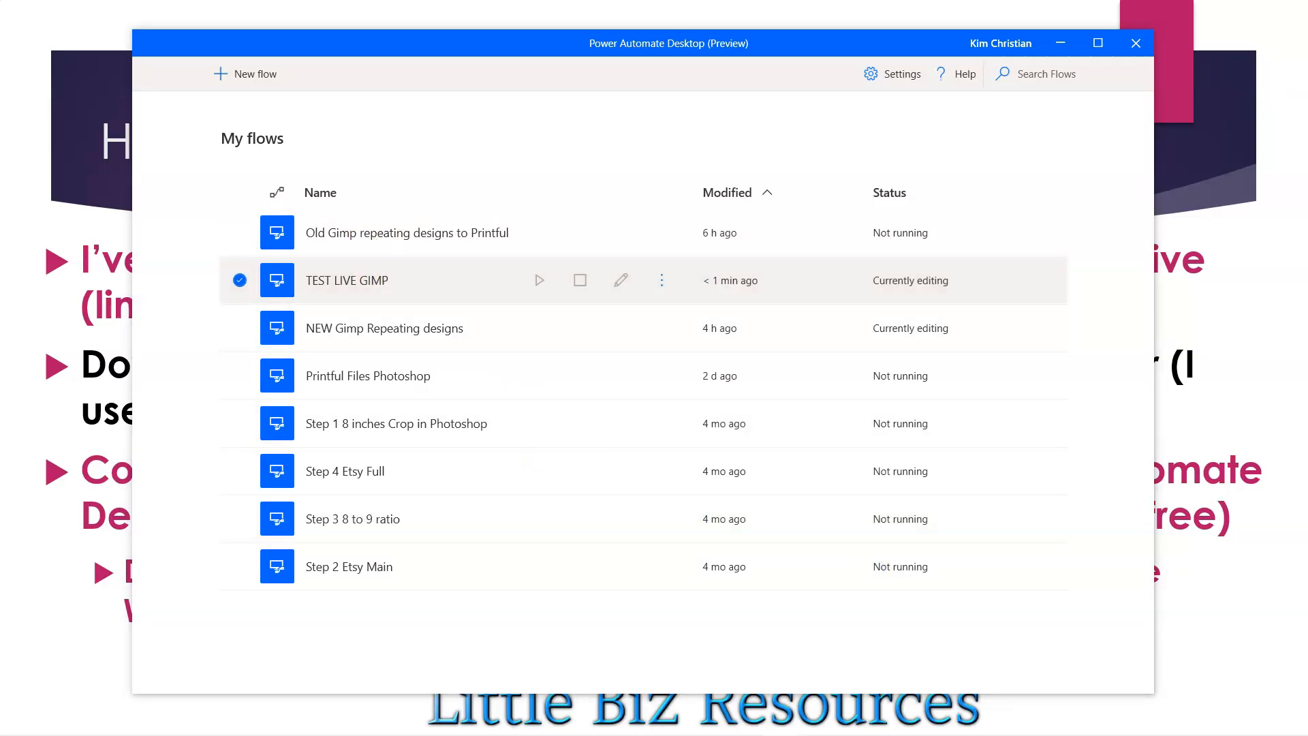
- Paste the copied instruction code into the empty Main subflow of TEST LIVE GIMP in the flow designer
{"action": "left_click", "coordinate": [1024, 28]}
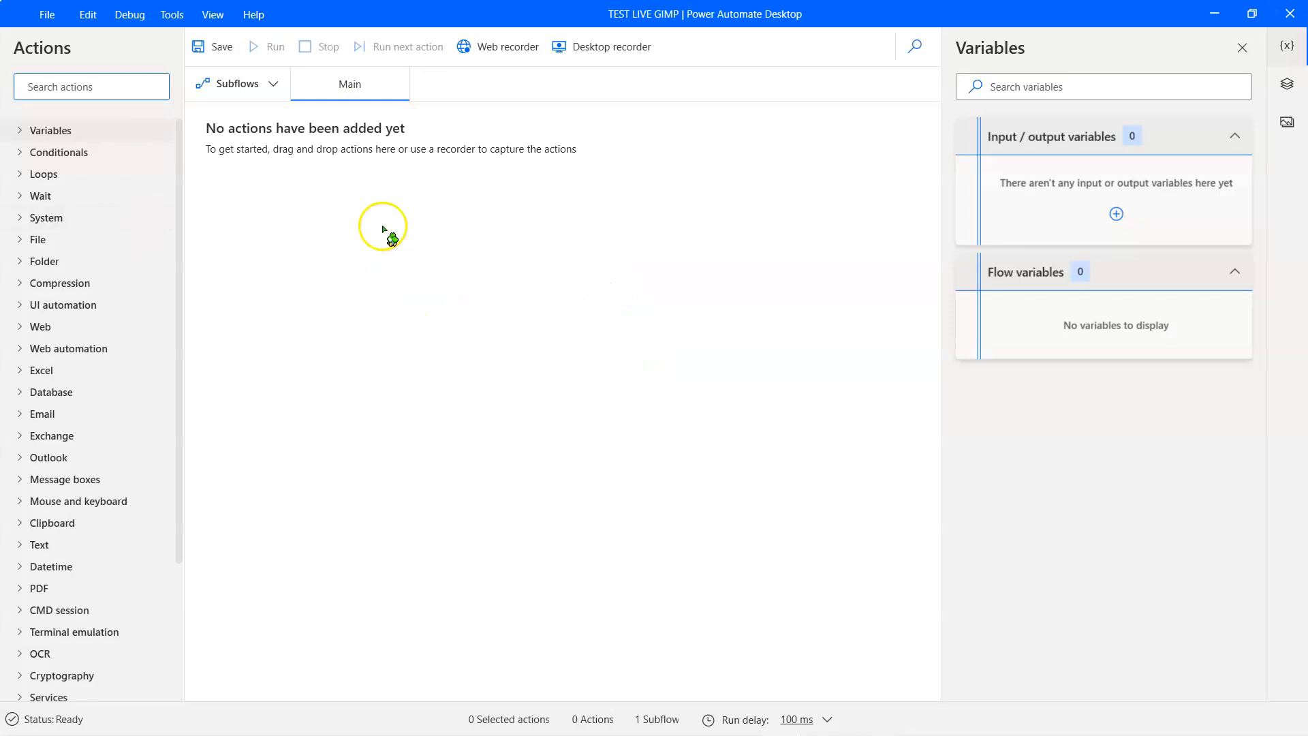
{"action": "right_click", "coordinate": [306, 148]}
{"action": "left_click", "coordinate": [353, 294]}
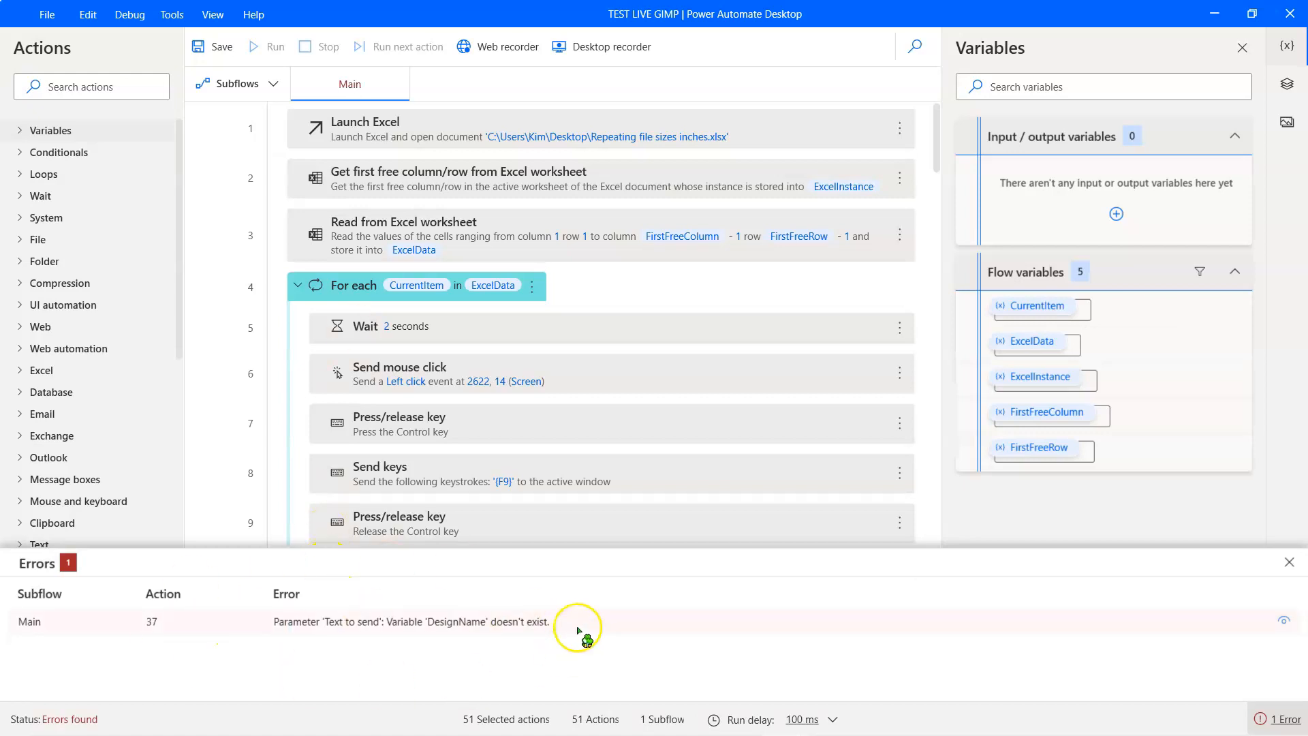
- Minimize the flow designer, the flow list and Notepad to return to the slideshow
{"action": "left_click", "coordinate": [581, 47]}
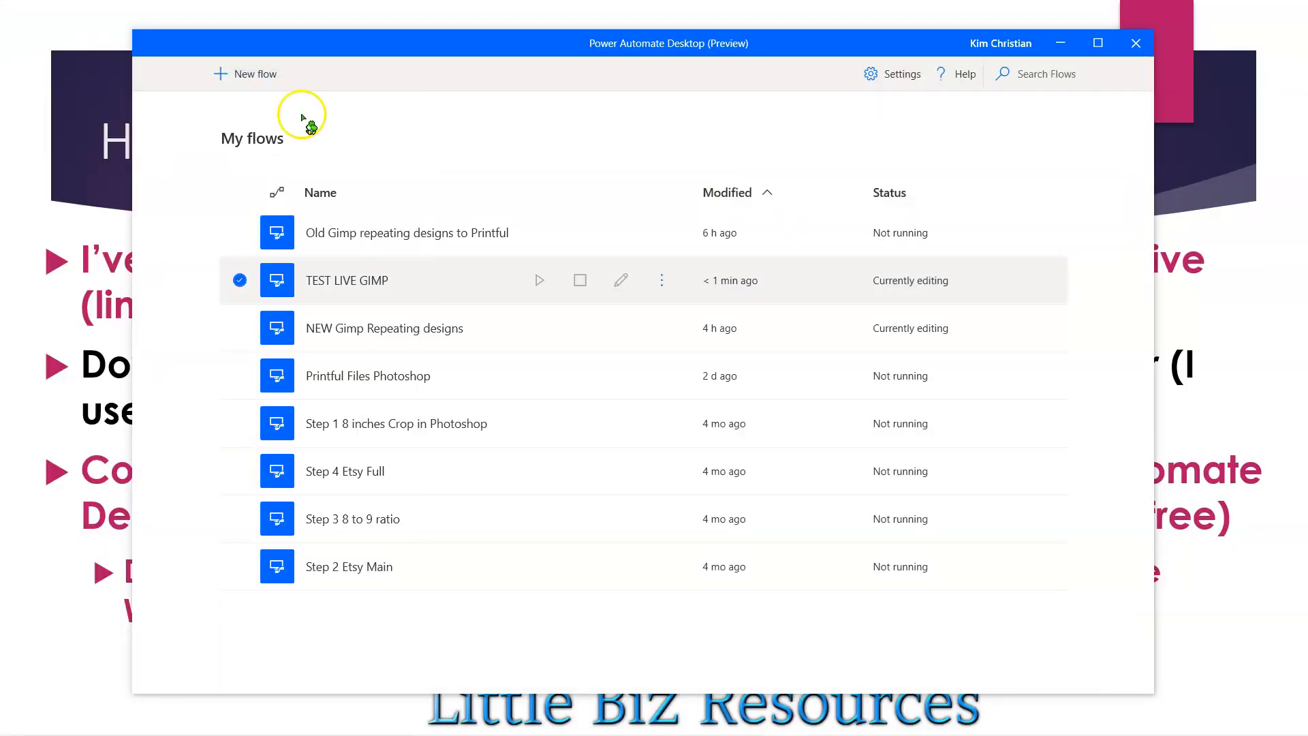
{"action": "left_click", "coordinate": [1062, 45]}
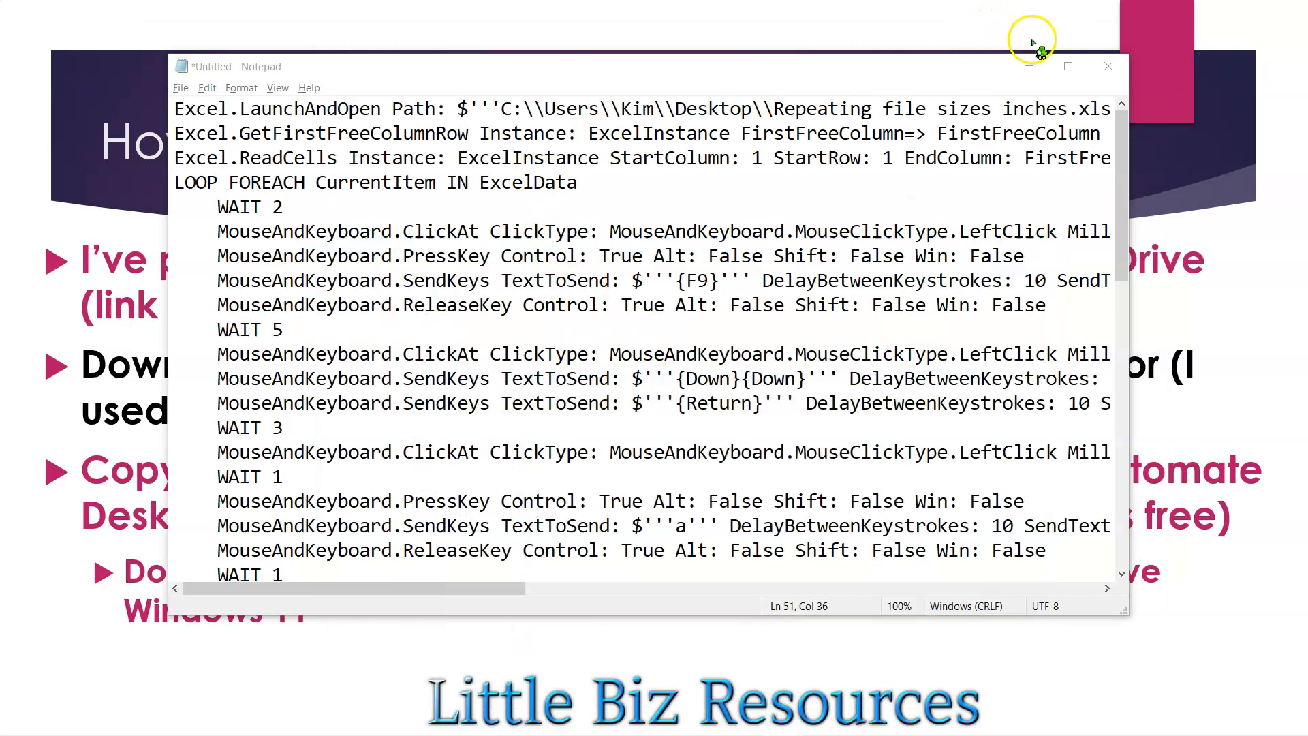
{"action": "left_click", "coordinate": [1030, 67]}
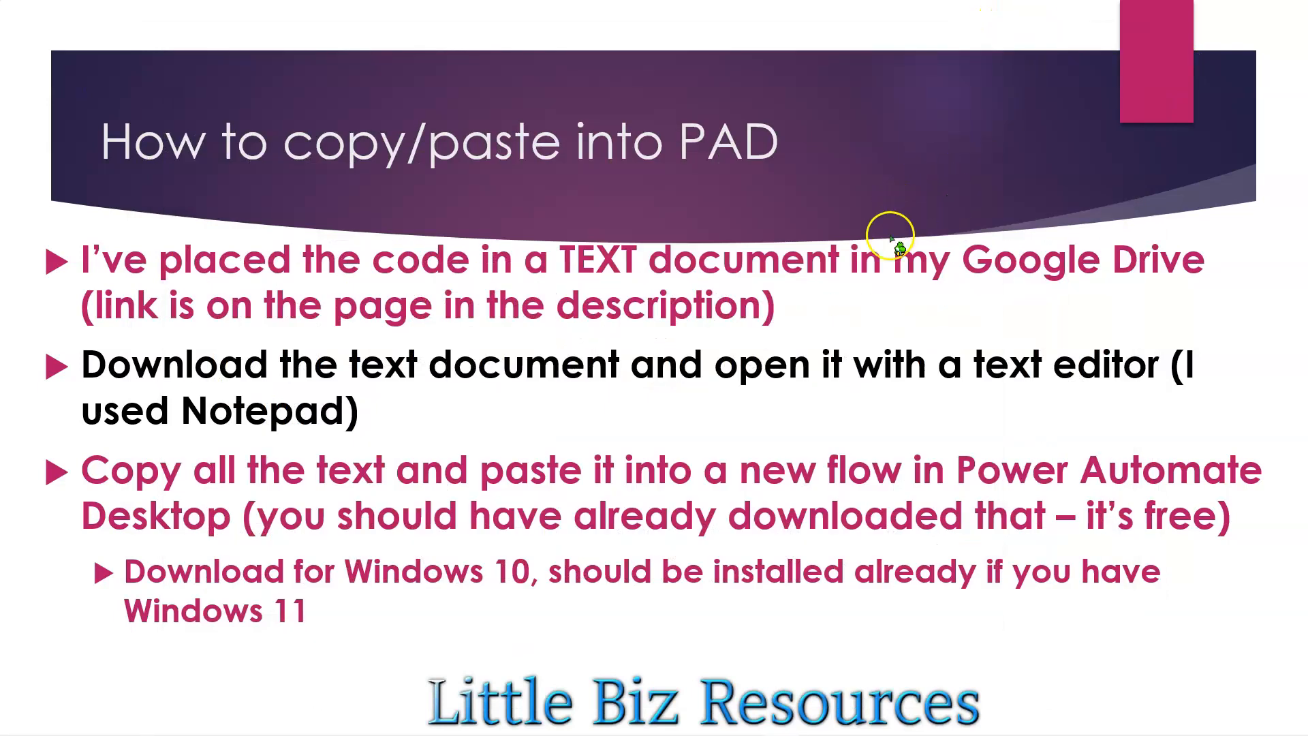
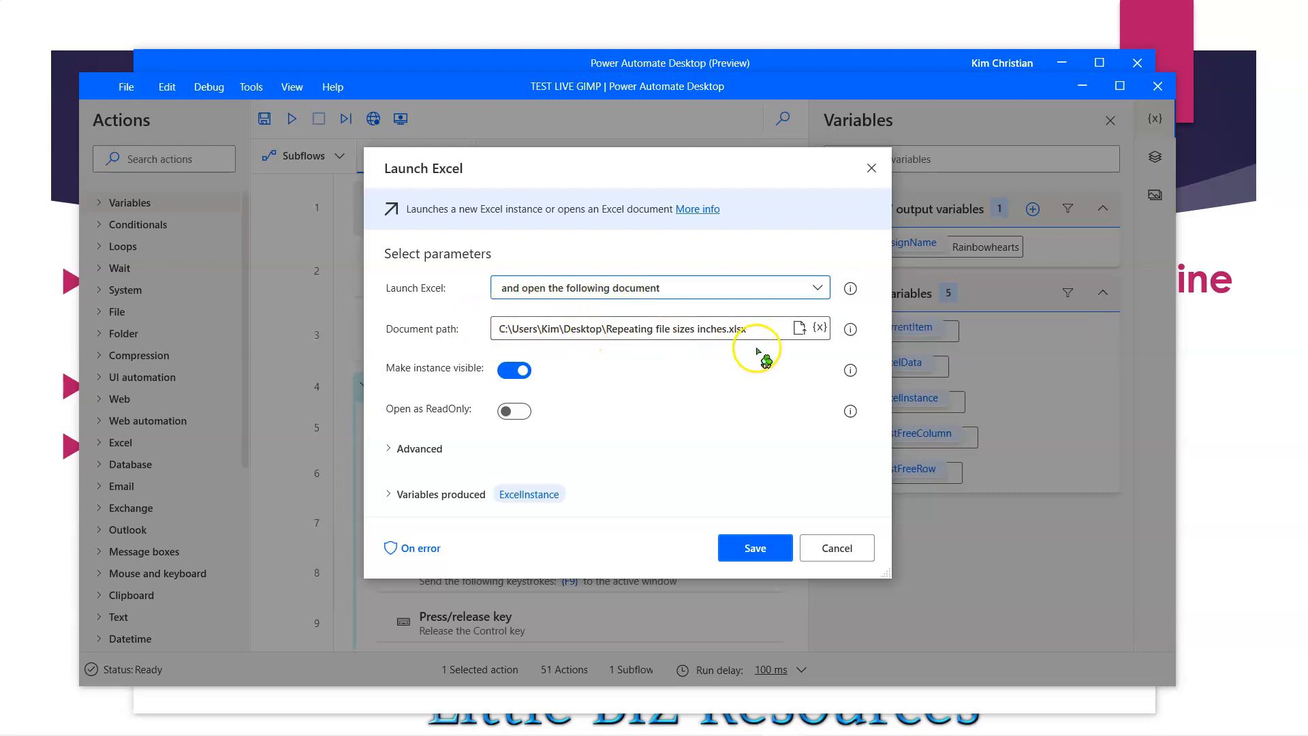
- Browse to the Desktop folder and select Repeating file sizes inches as the document for the Launch Excel action
{"action": "left_click", "coordinate": [799, 328]}
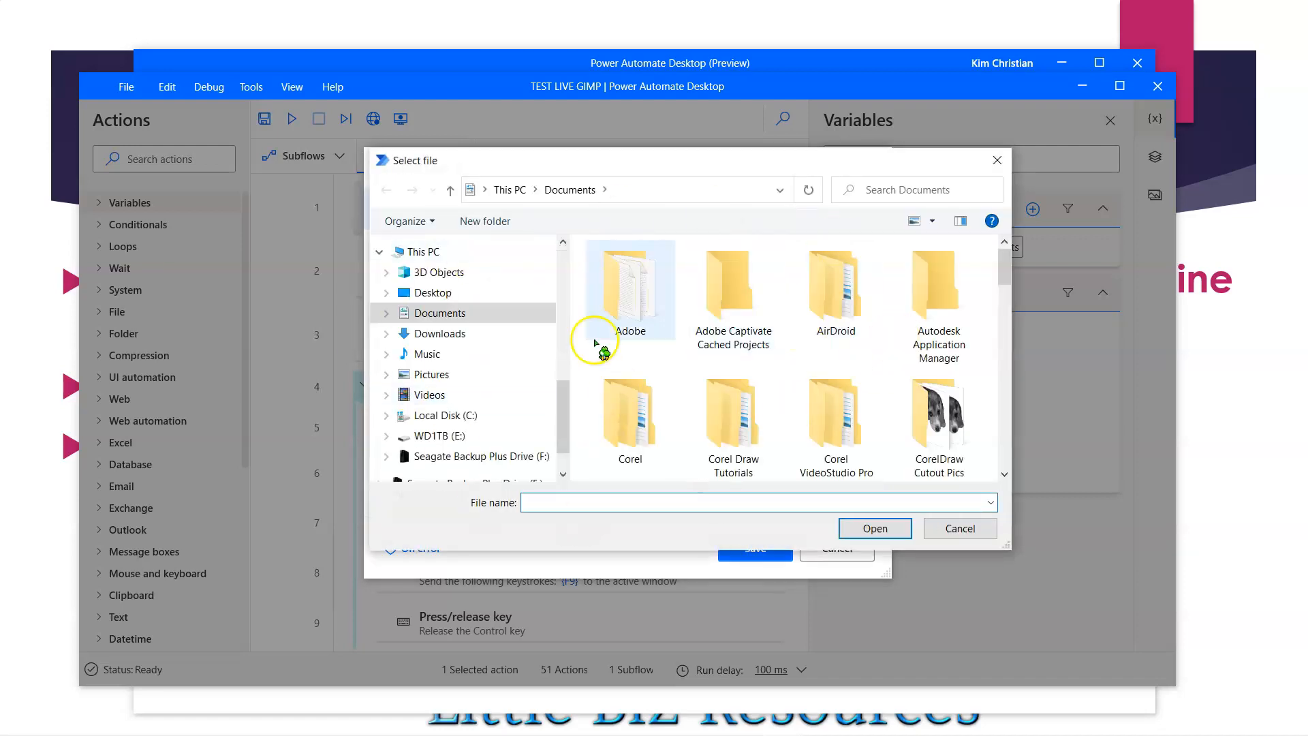
{"action": "scroll", "coordinate": [563, 412], "scroll_direction": "up", "scroll_amount": 1}
{"action": "left_click", "coordinate": [432, 371]}
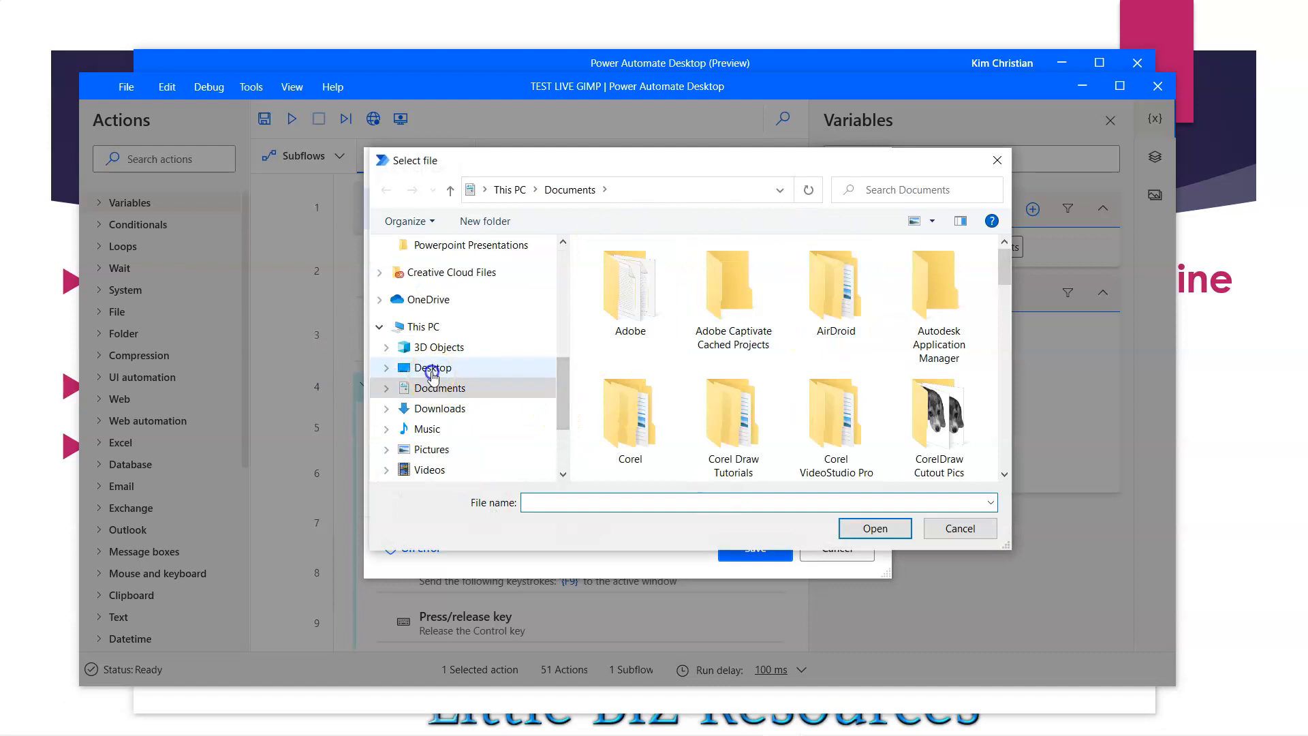
{"action": "scroll", "coordinate": [685, 385], "scroll_direction": "down", "scroll_amount": 2}
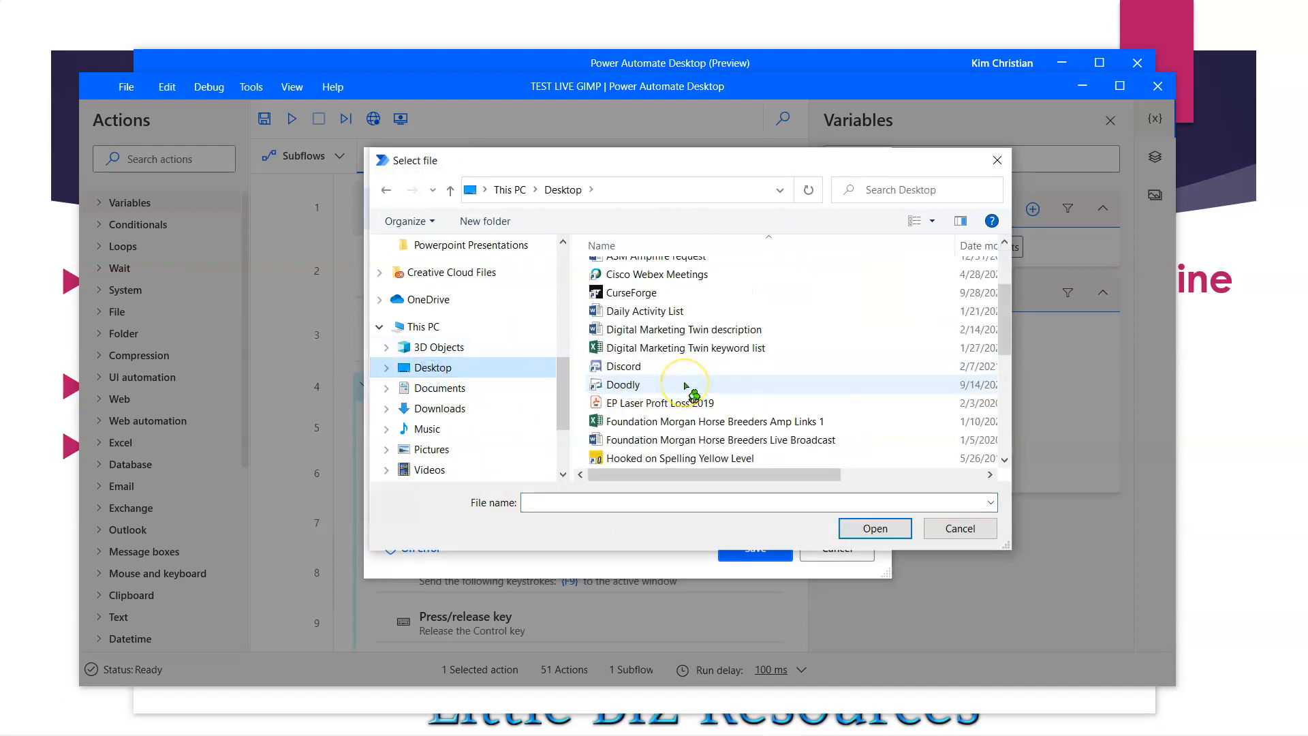
{"action": "scroll", "coordinate": [684, 386], "scroll_direction": "down", "scroll_amount": 6}
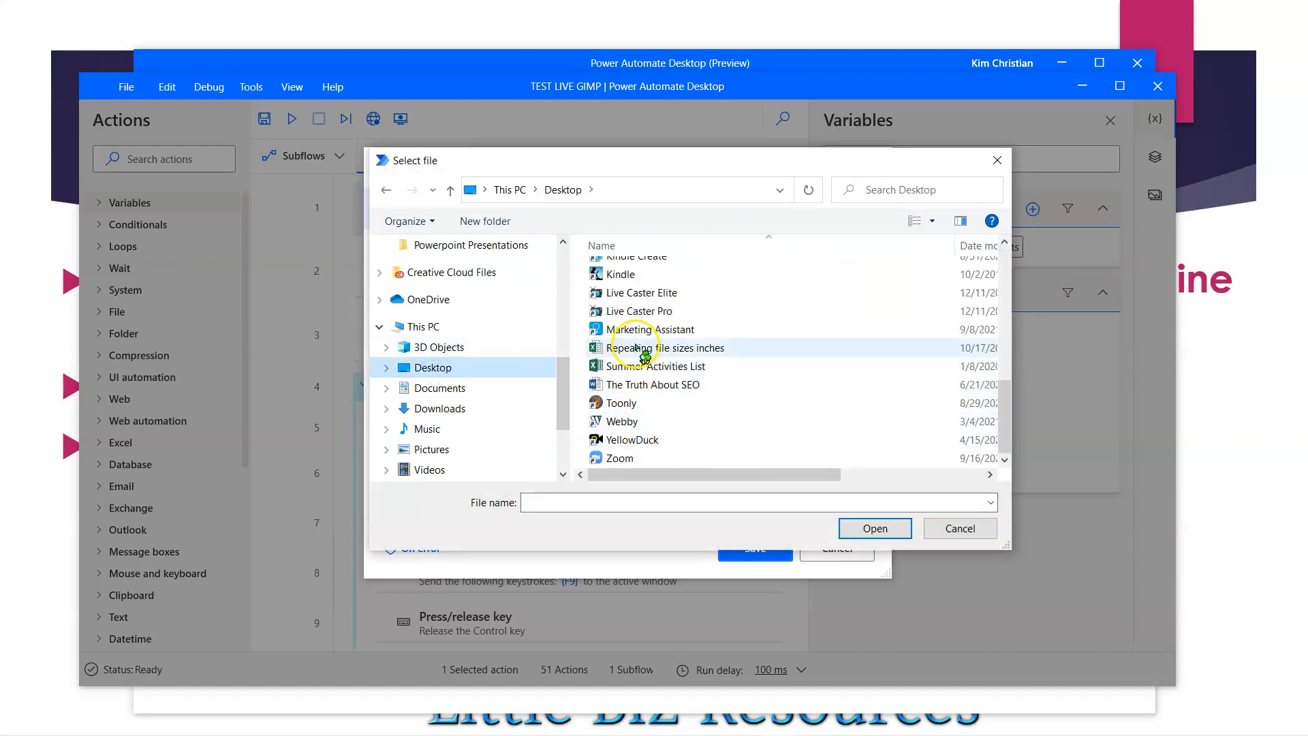
{"action": "double_click", "coordinate": [636, 348]}
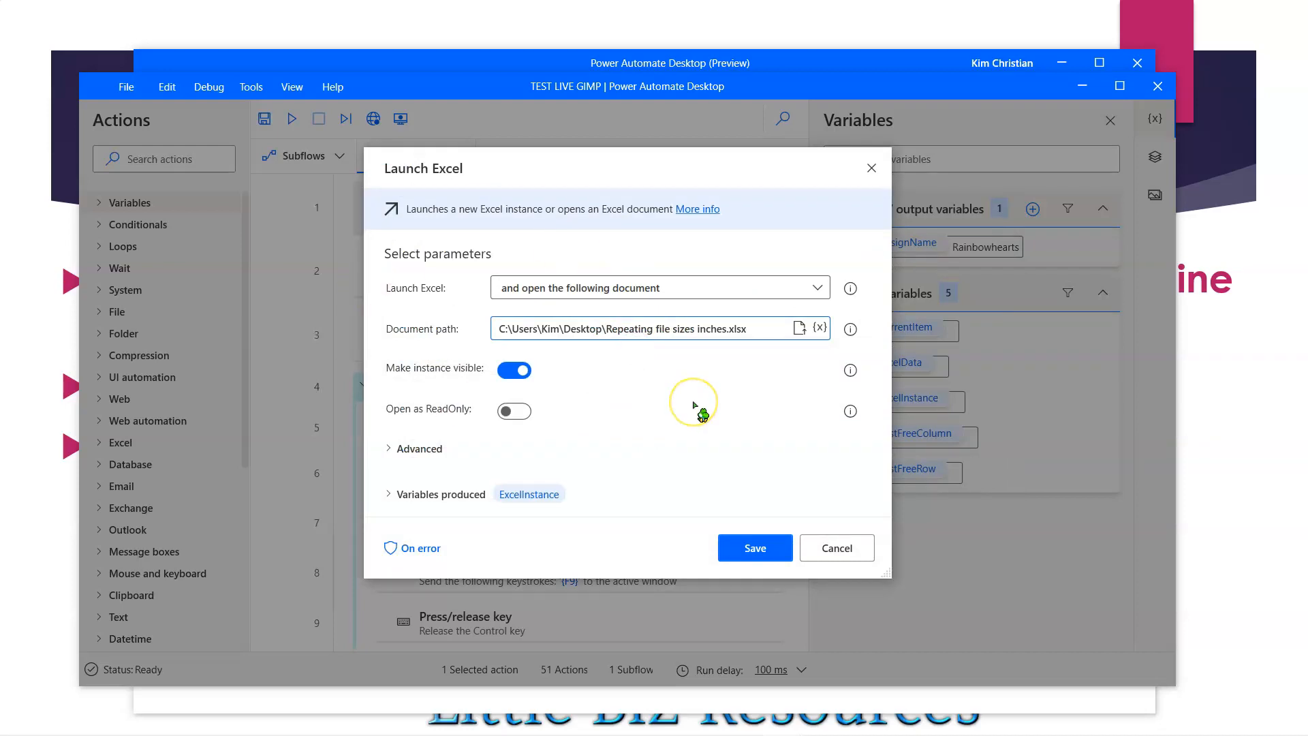
- Copy the full path of the Repeating file sizes inches workbook from the Desktop folder in File Explorer, then minimize File Explorer
{"action": "mouse_move", "coordinate": [265, 735]}
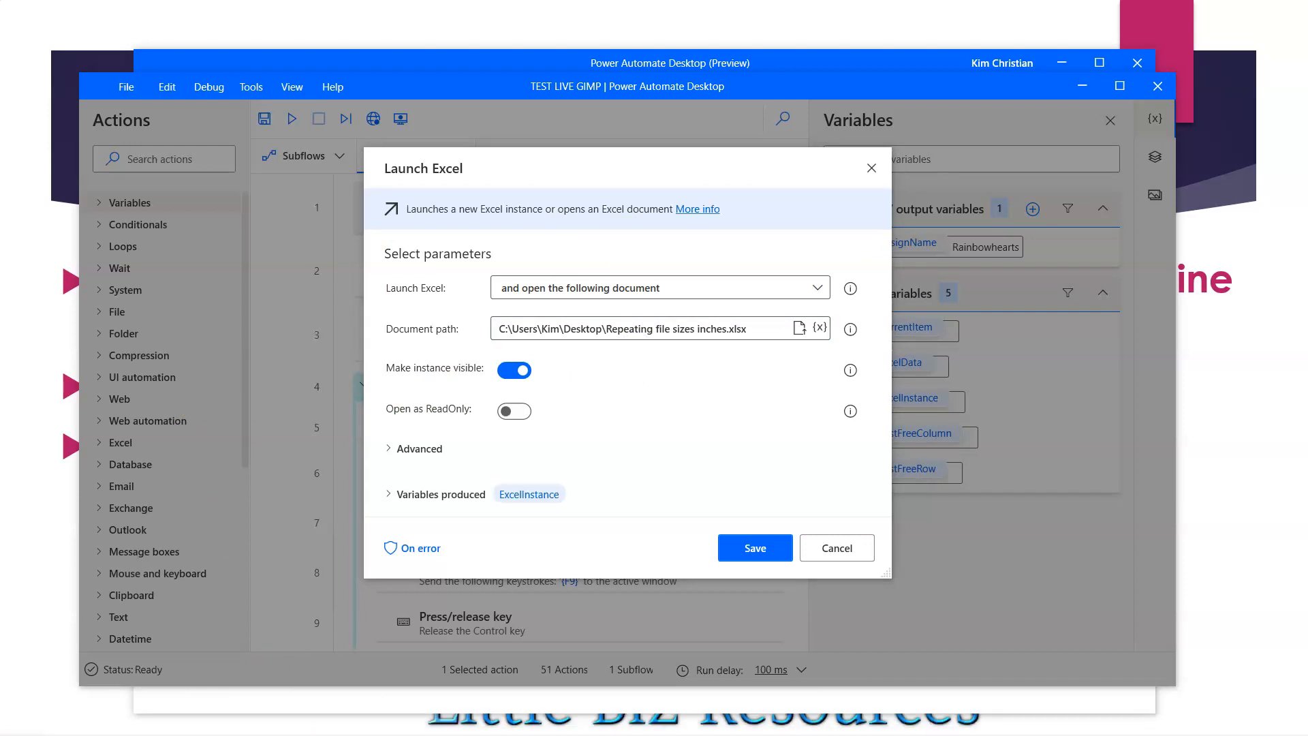
{"action": "left_click_drag", "start_coordinate": [0, 46], "coordinate": [461, 69]}
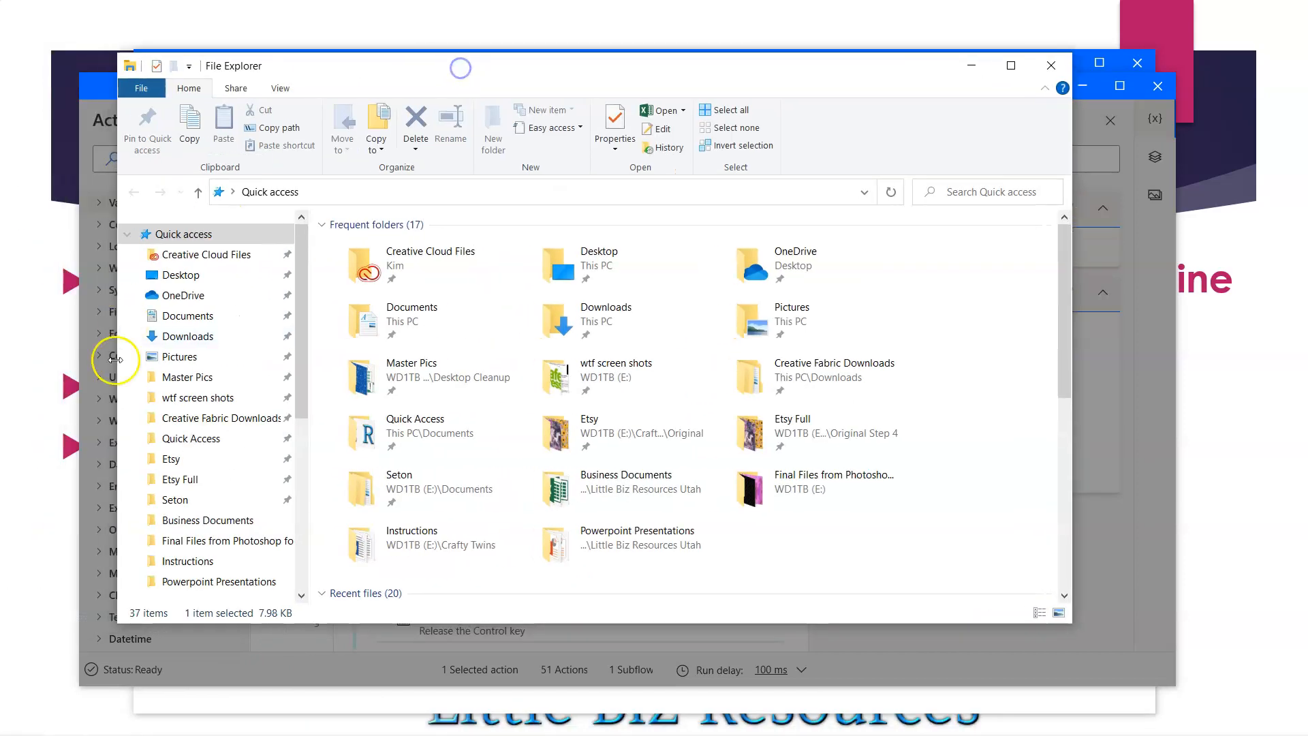
{"action": "left_click", "coordinate": [187, 316]}
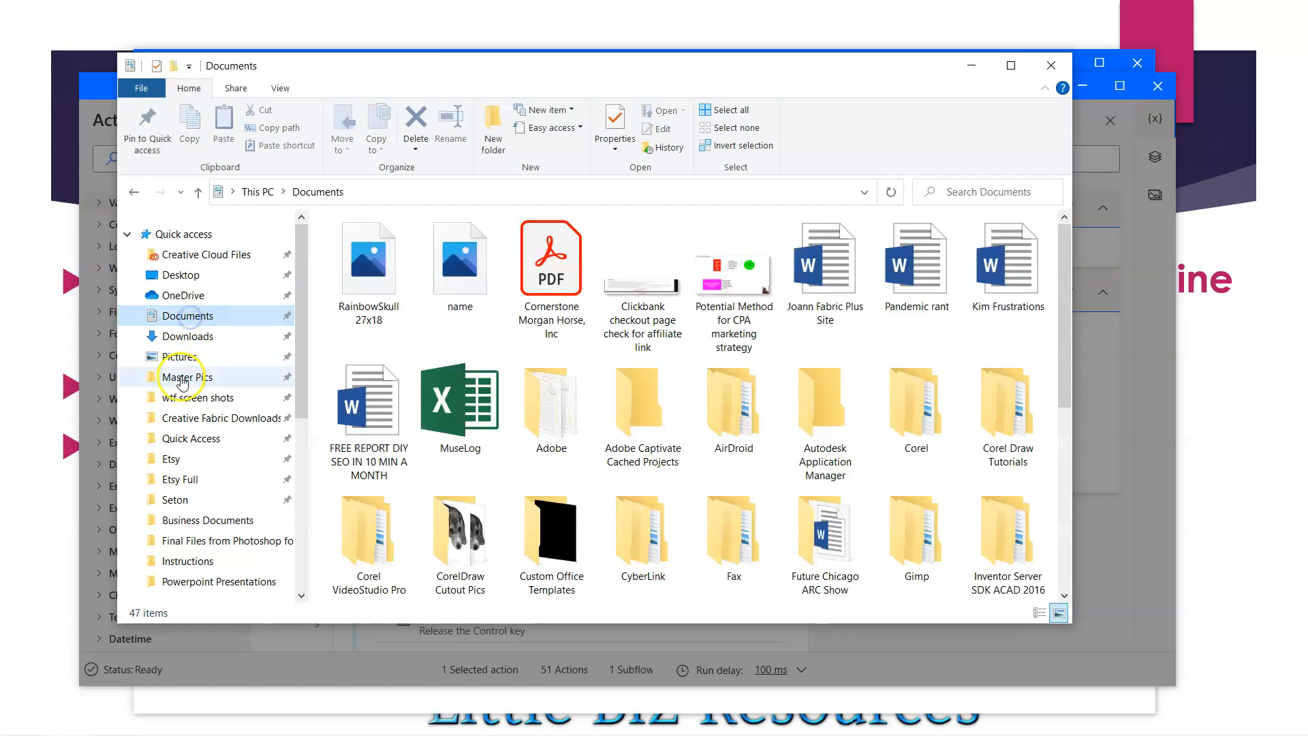
{"action": "left_click", "coordinate": [181, 276]}
{"action": "scroll", "coordinate": [423, 446], "scroll_direction": "down", "scroll_amount": 4}
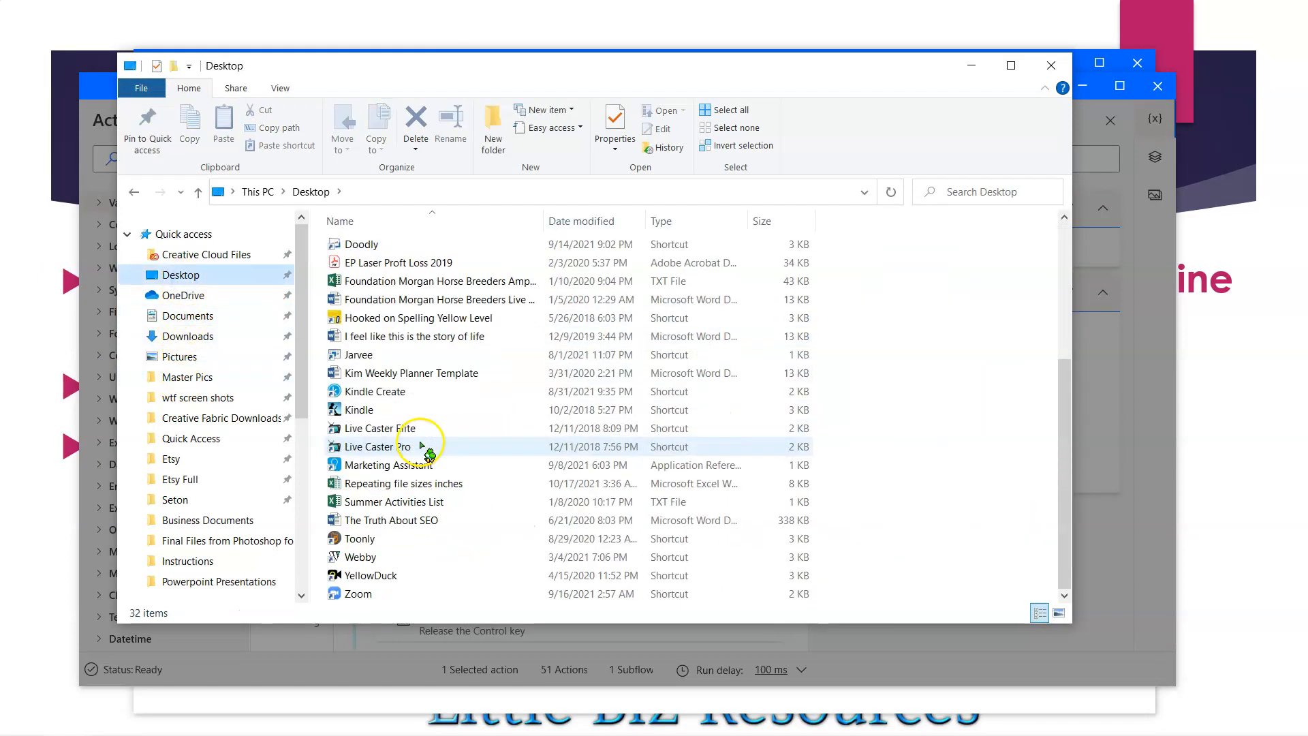
{"action": "left_click", "coordinate": [356, 485]}
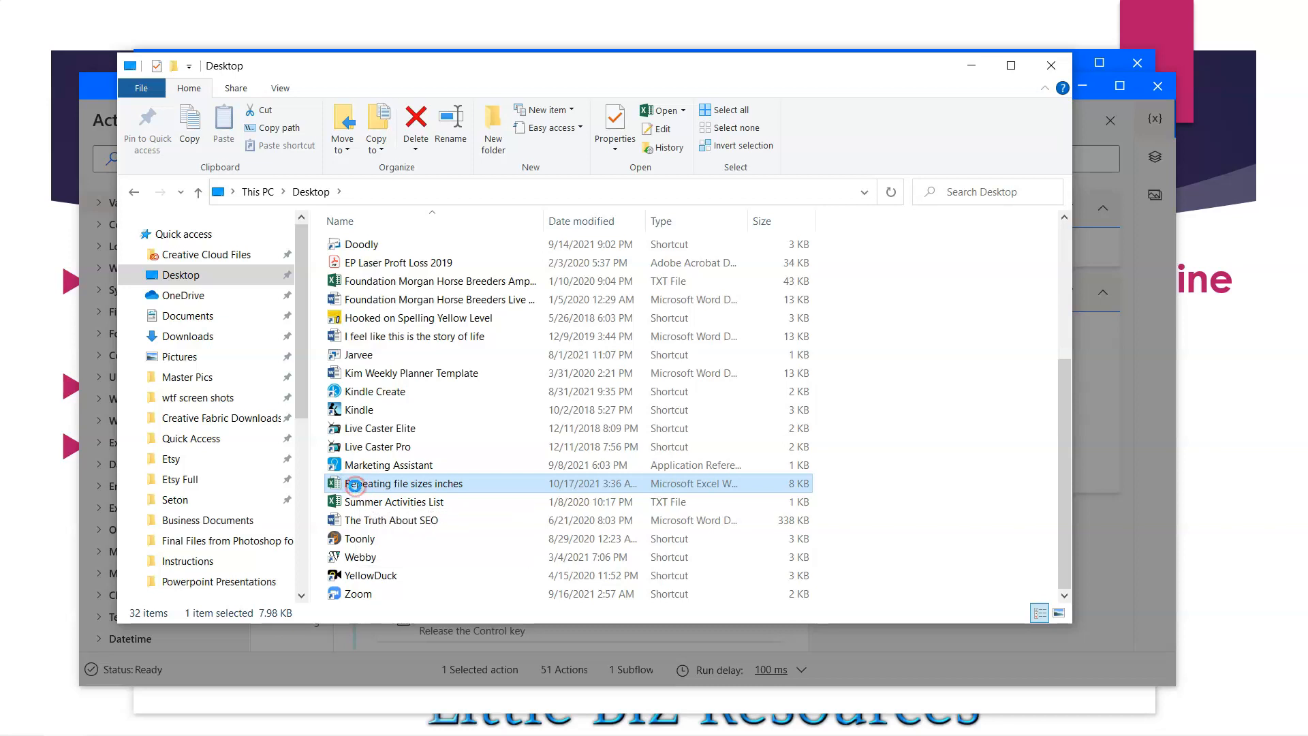
{"action": "right_click", "coordinate": [355, 486]}
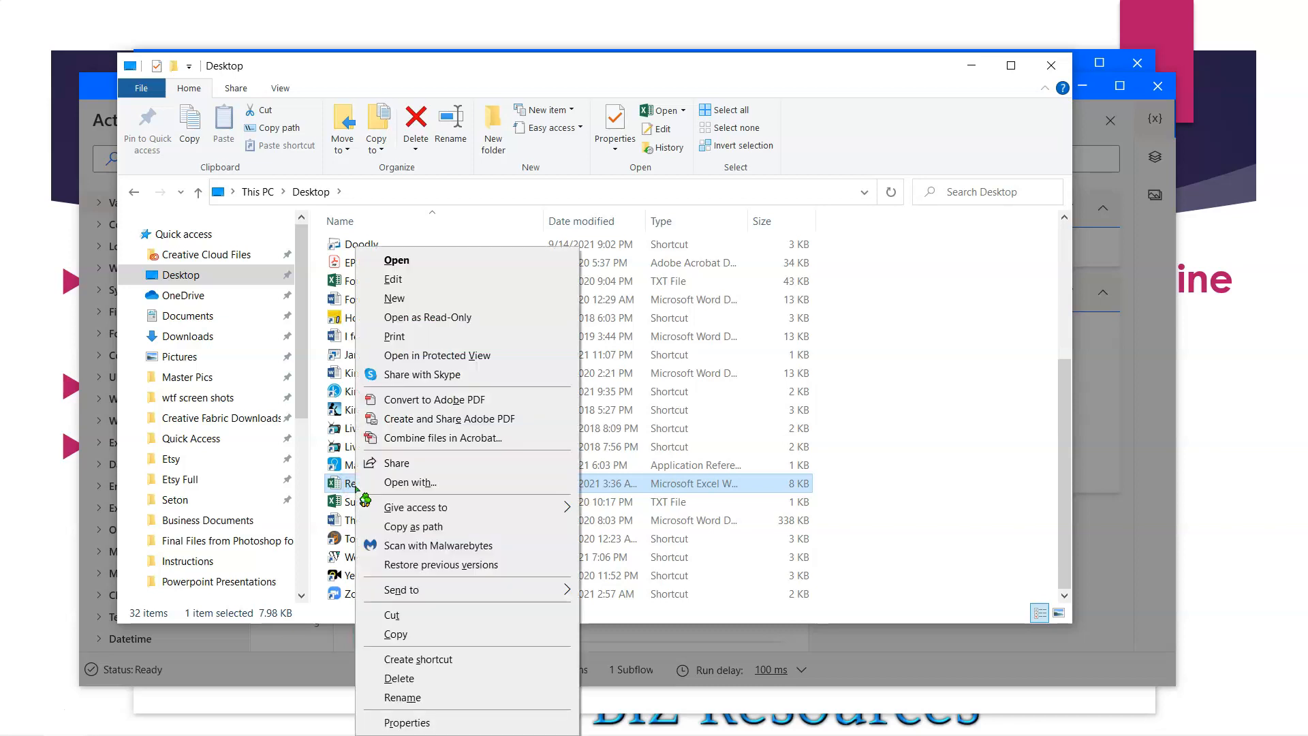
{"action": "left_click", "coordinate": [413, 526]}
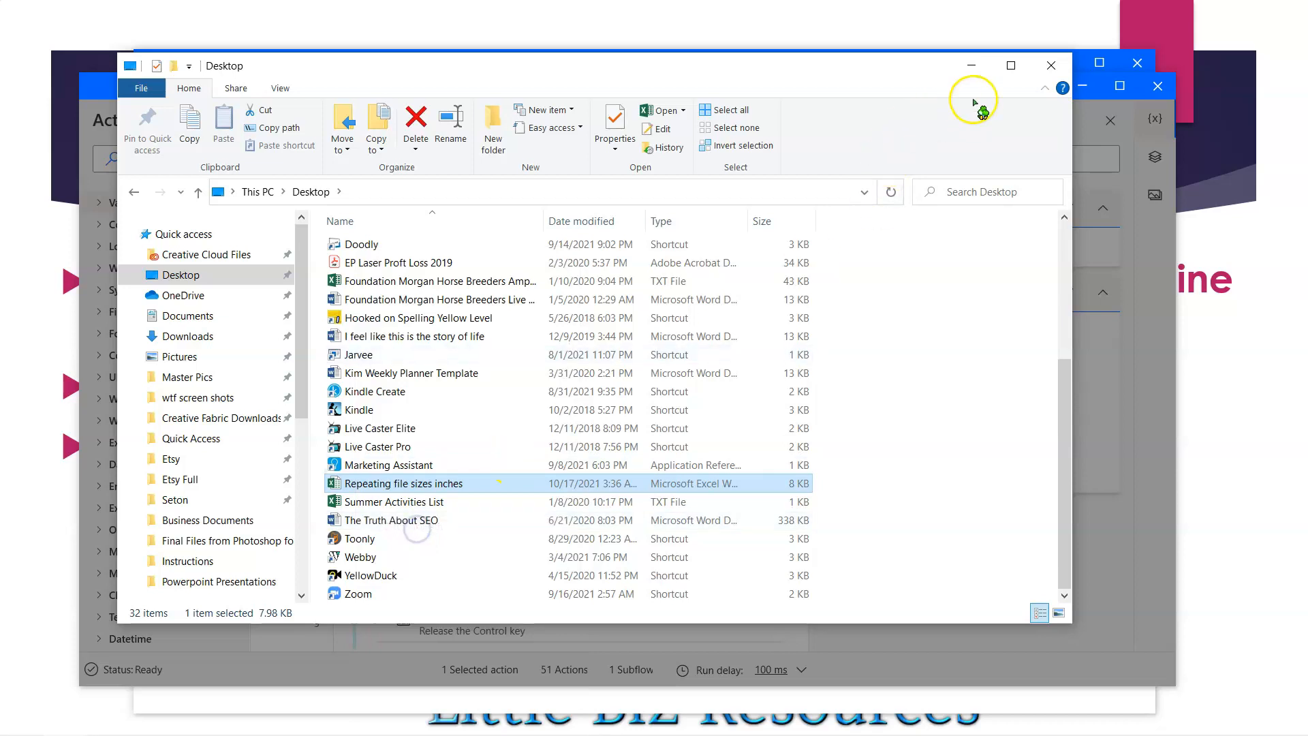
{"action": "left_click", "coordinate": [979, 71]}
- Replace the Launch Excel document path with the copied workbook path, remove its surrounding quotation marks and save the action
{"action": "left_click", "coordinate": [502, 331]}
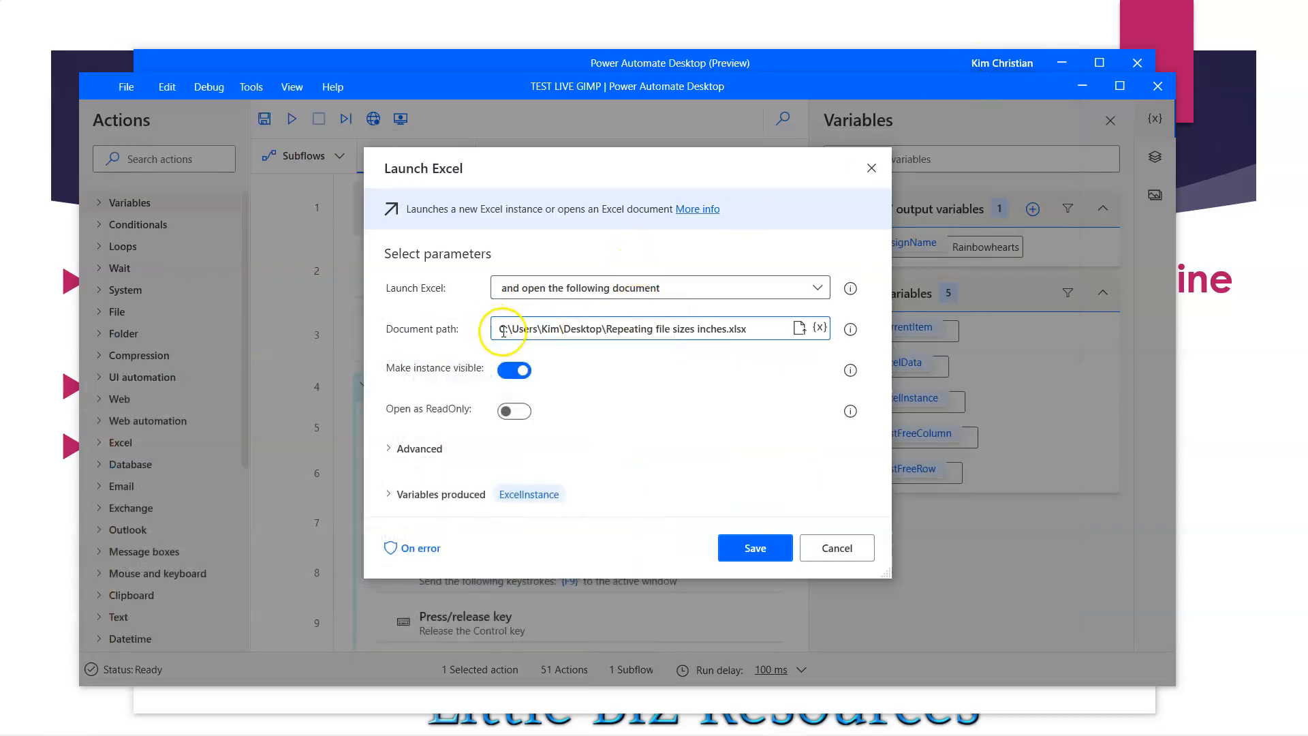
{"action": "left_click_drag", "start_coordinate": [753, 330], "coordinate": [477, 332]}
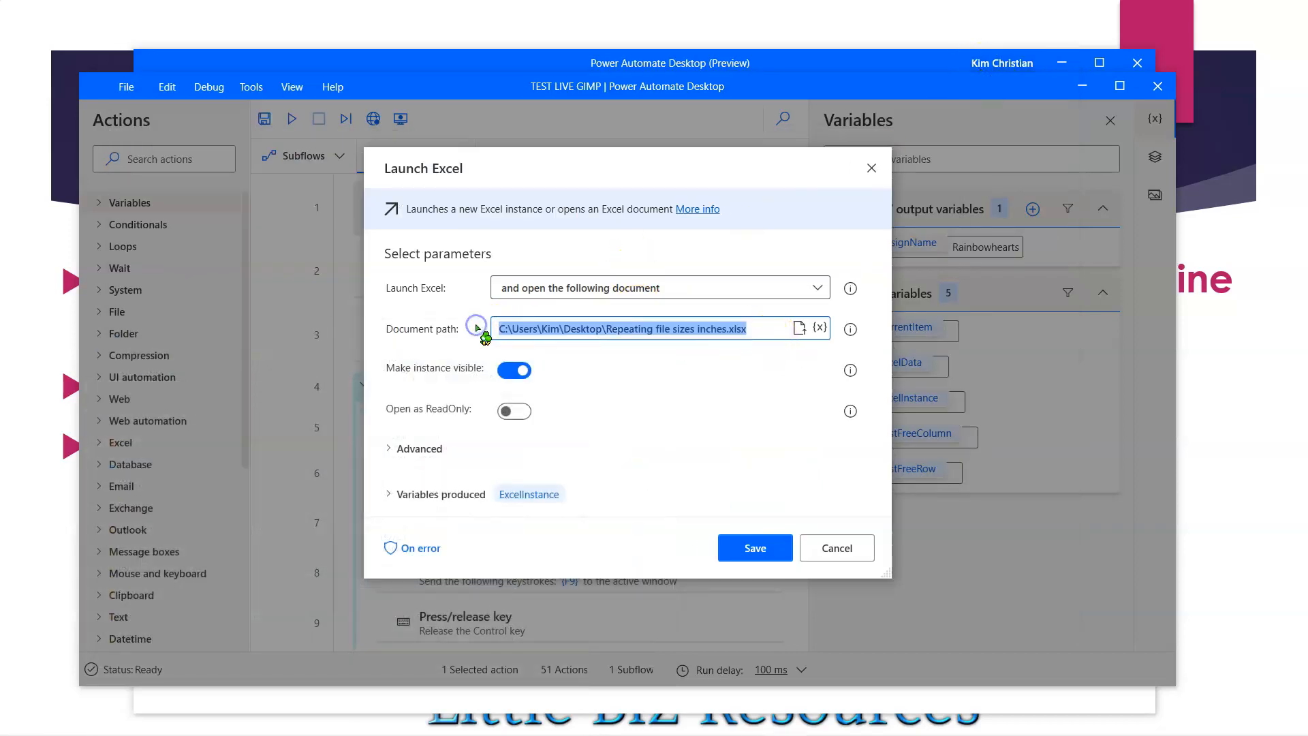
{"action": "key", "text": "ctrl+v"}
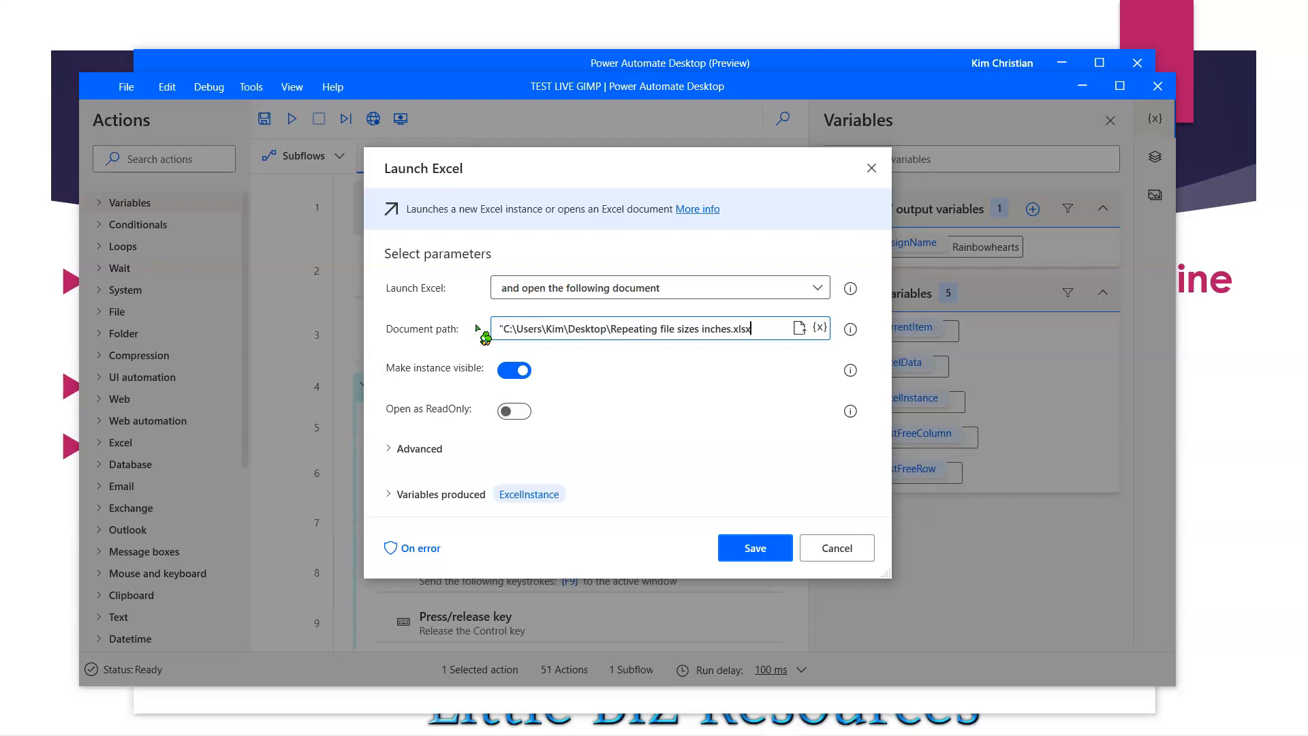
{"action": "key", "text": "Home"}
{"action": "key", "text": "Delete"}
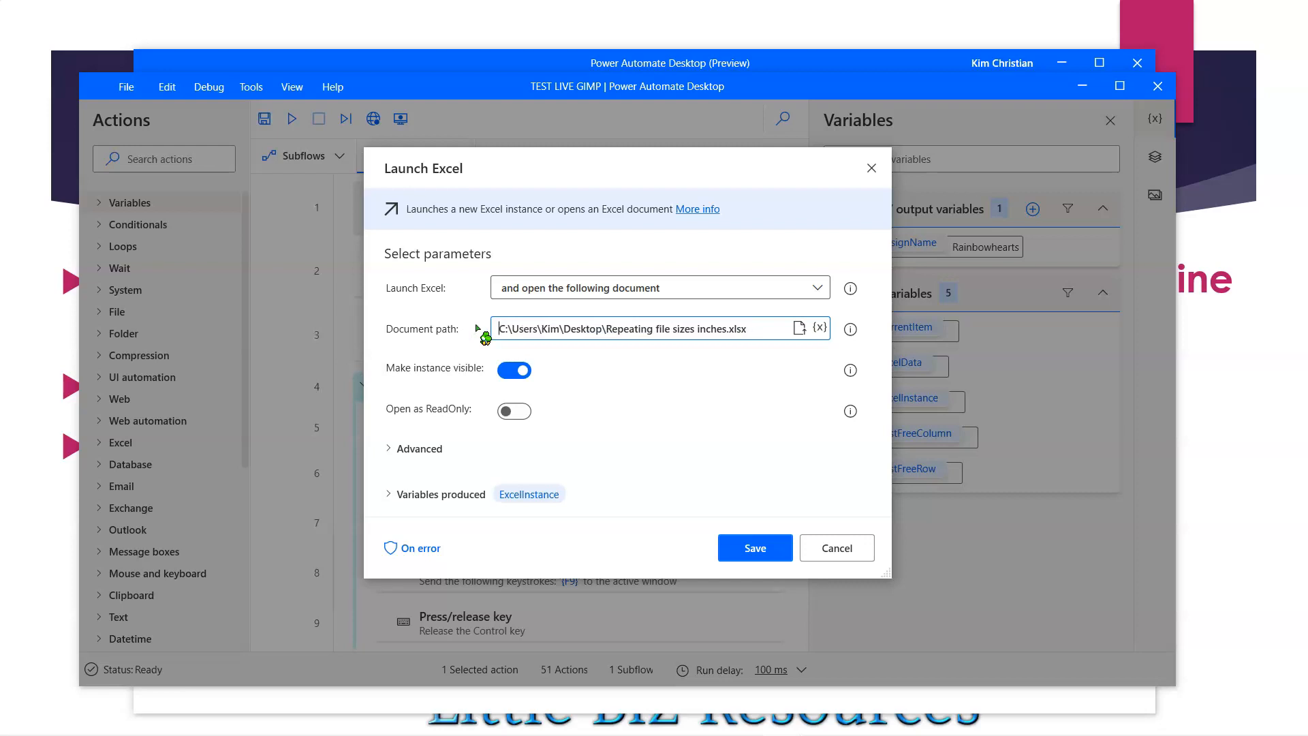
{"action": "left_click", "coordinate": [741, 549]}
{"action": "left_click", "coordinate": [742, 331]}
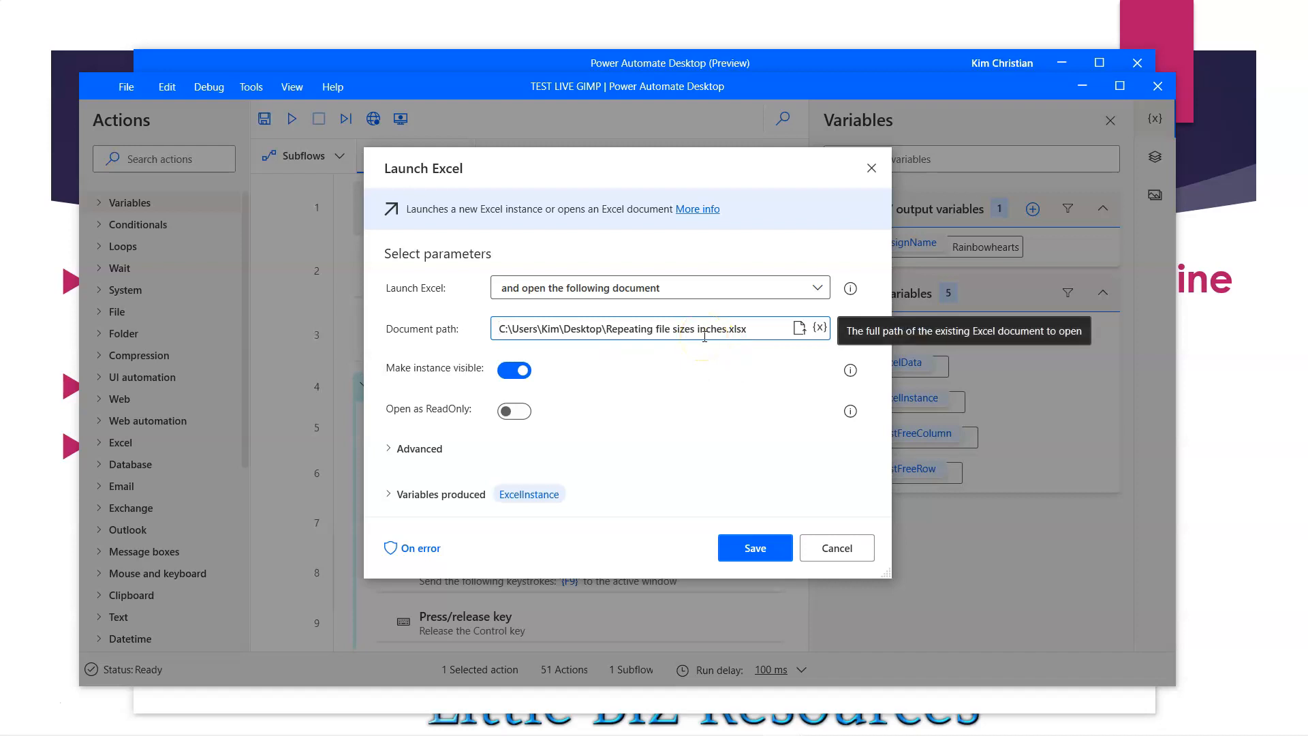
{"action": "left_click", "coordinate": [754, 549]}
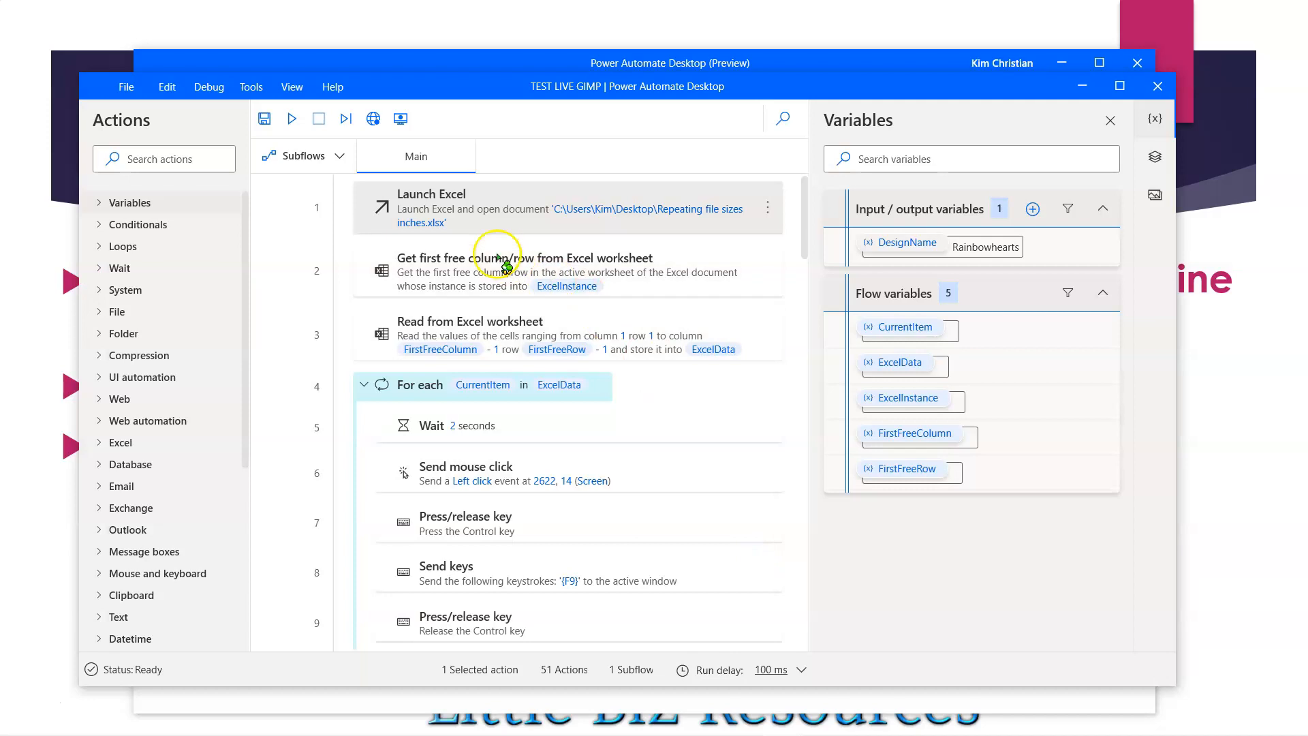
- Save the TEST LIVE GIMP flow and dismiss the confirmation
{"action": "left_click", "coordinate": [624, 217]}
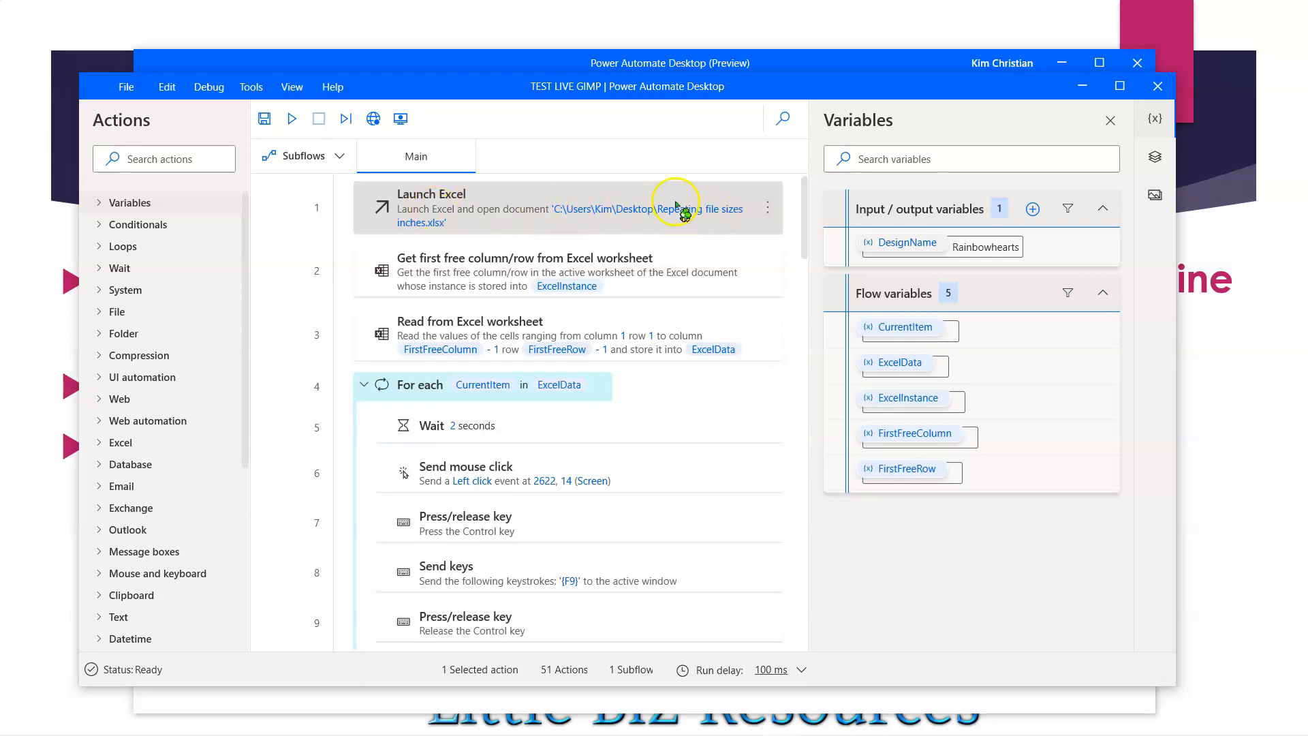
{"action": "left_click", "coordinate": [264, 119]}
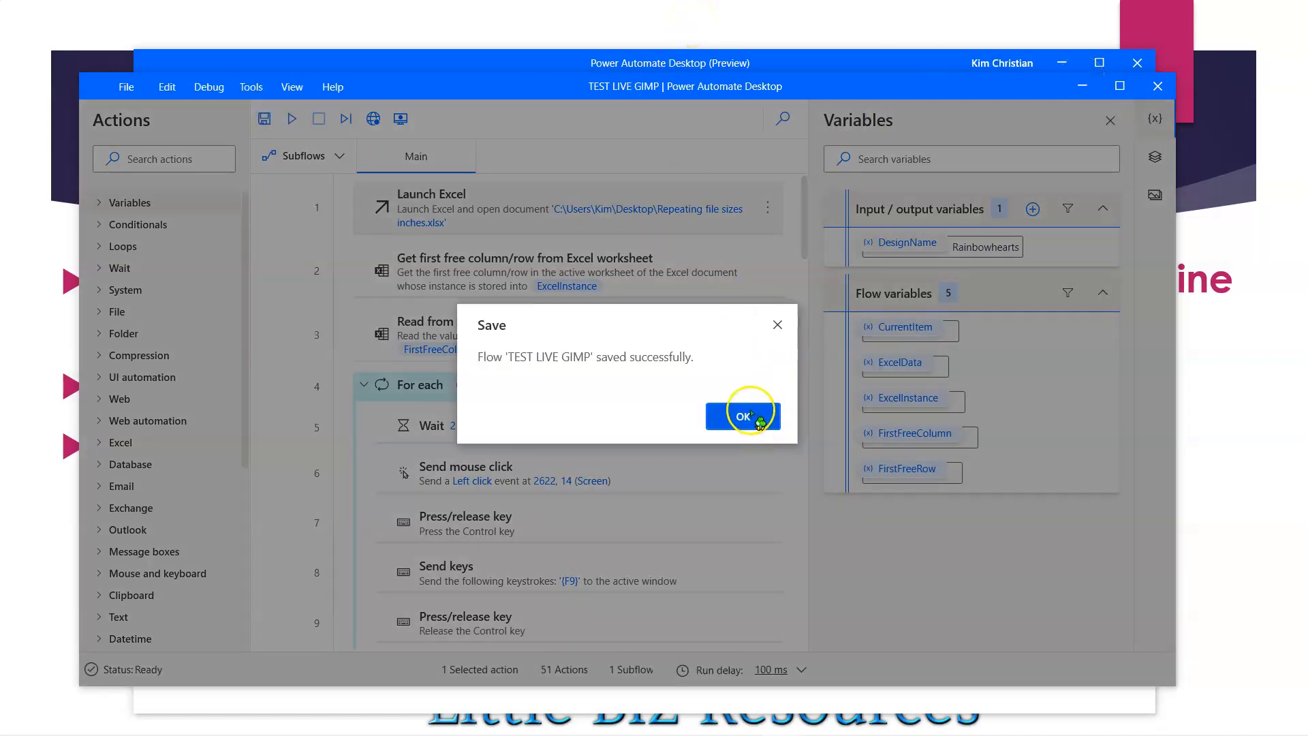
{"action": "left_click", "coordinate": [750, 414]}
- Switch to the PowerPoint slideshow and advance to the Change Click in Line 6 slide
{"action": "key", "text": "alt+Tab"}
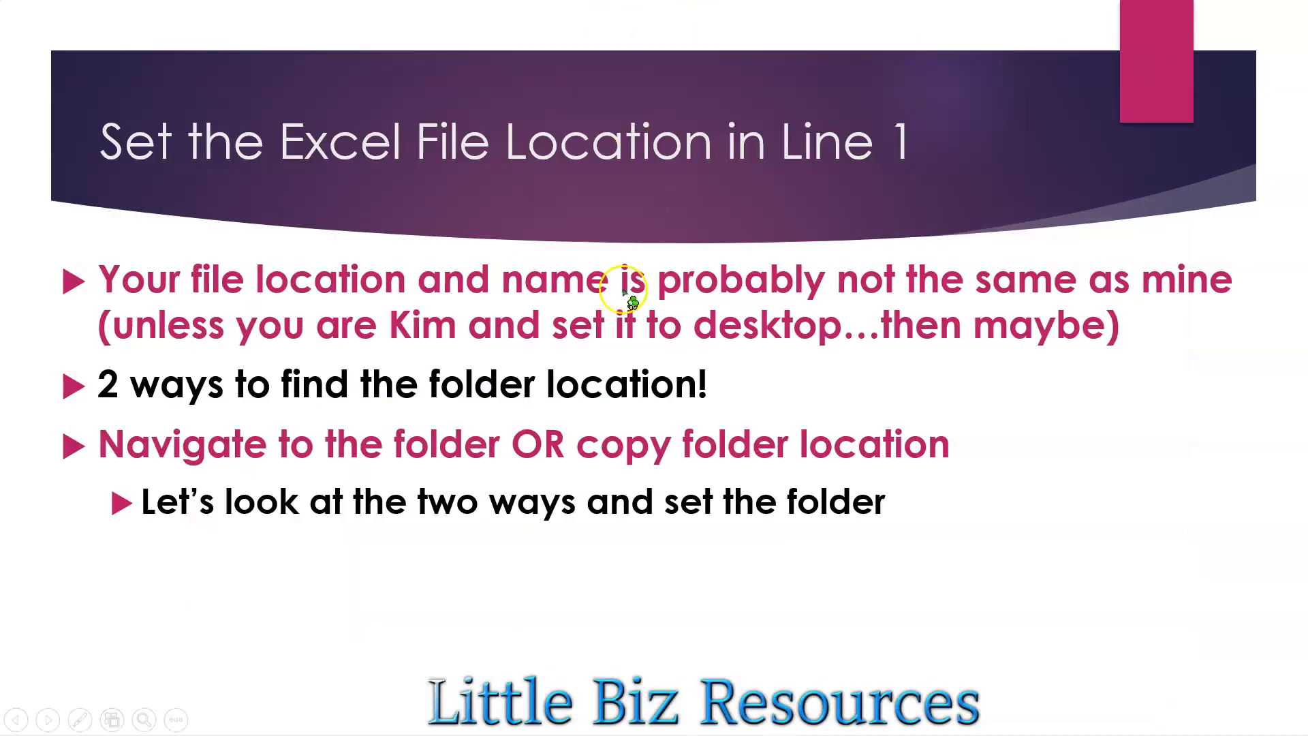
{"action": "left_click", "coordinate": [592, 423]}
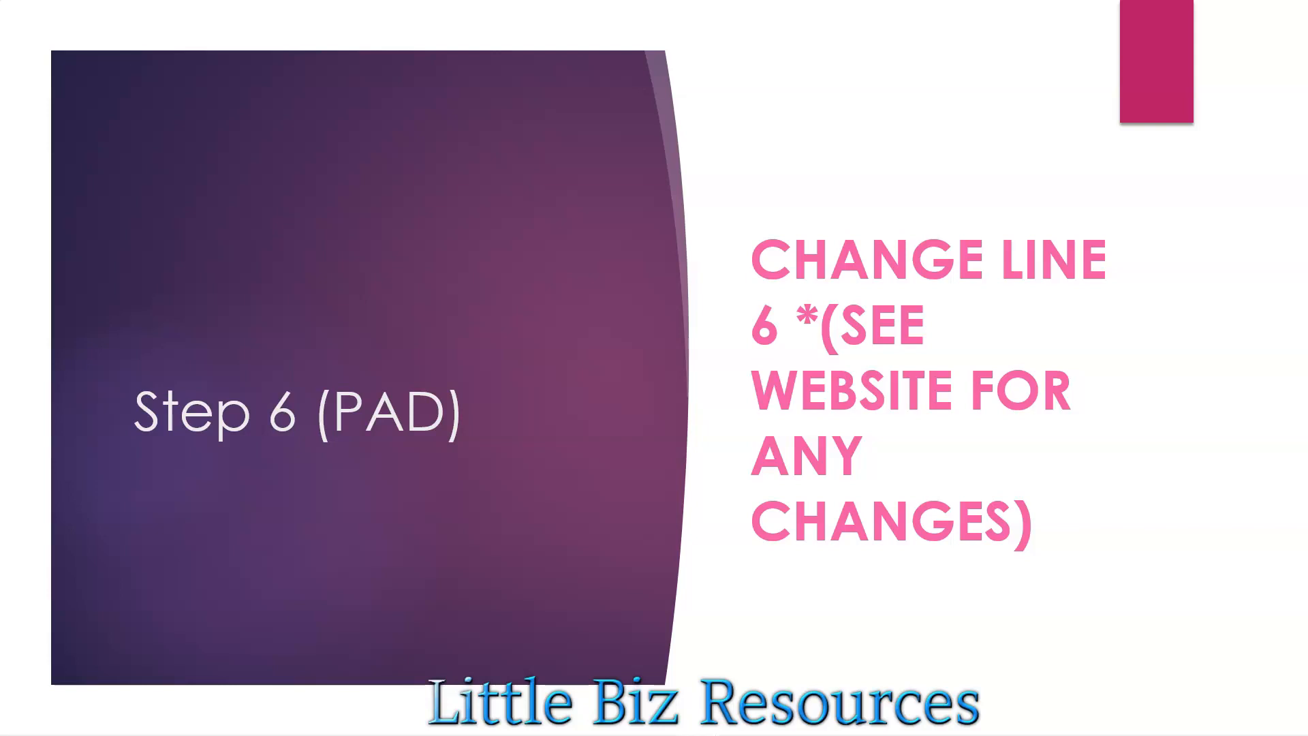
{"action": "key", "text": "Right"}
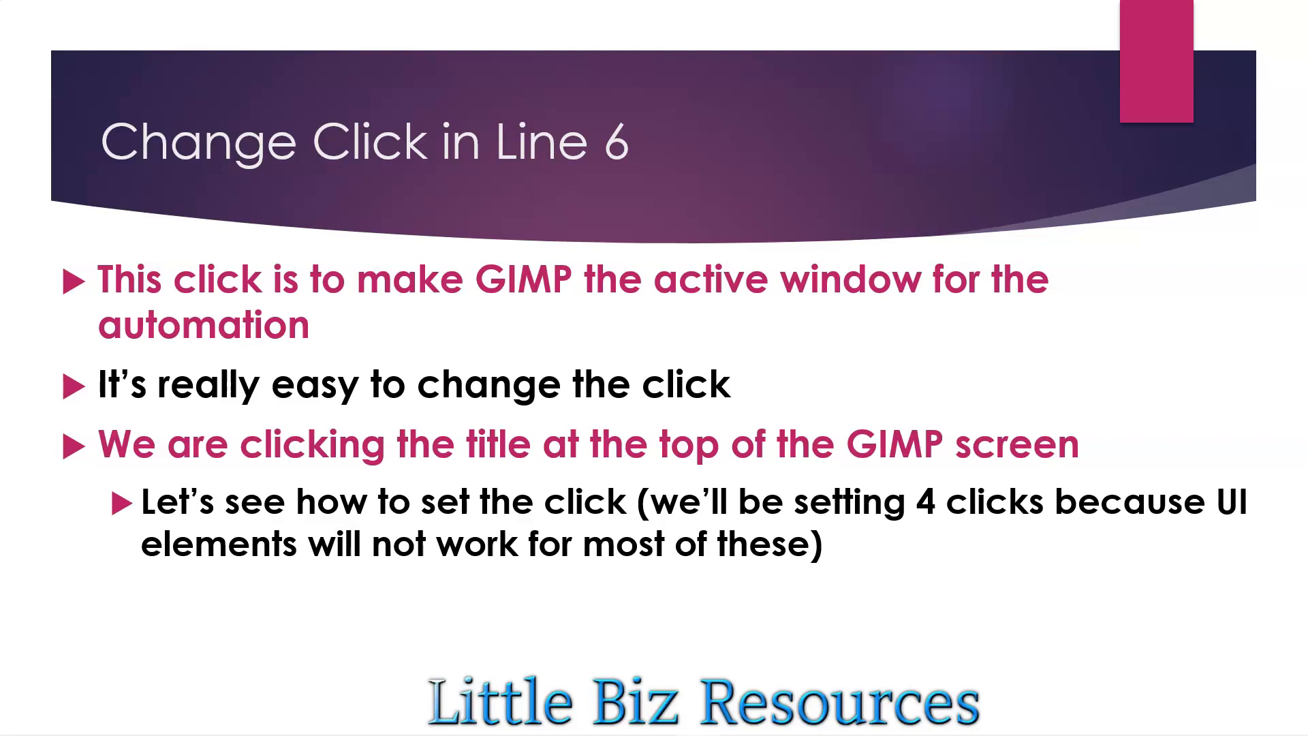
- Leave the slideshow, return to the flow designer and open the line 6 Send mouse click action for editing
{"action": "key", "text": "Escape"}
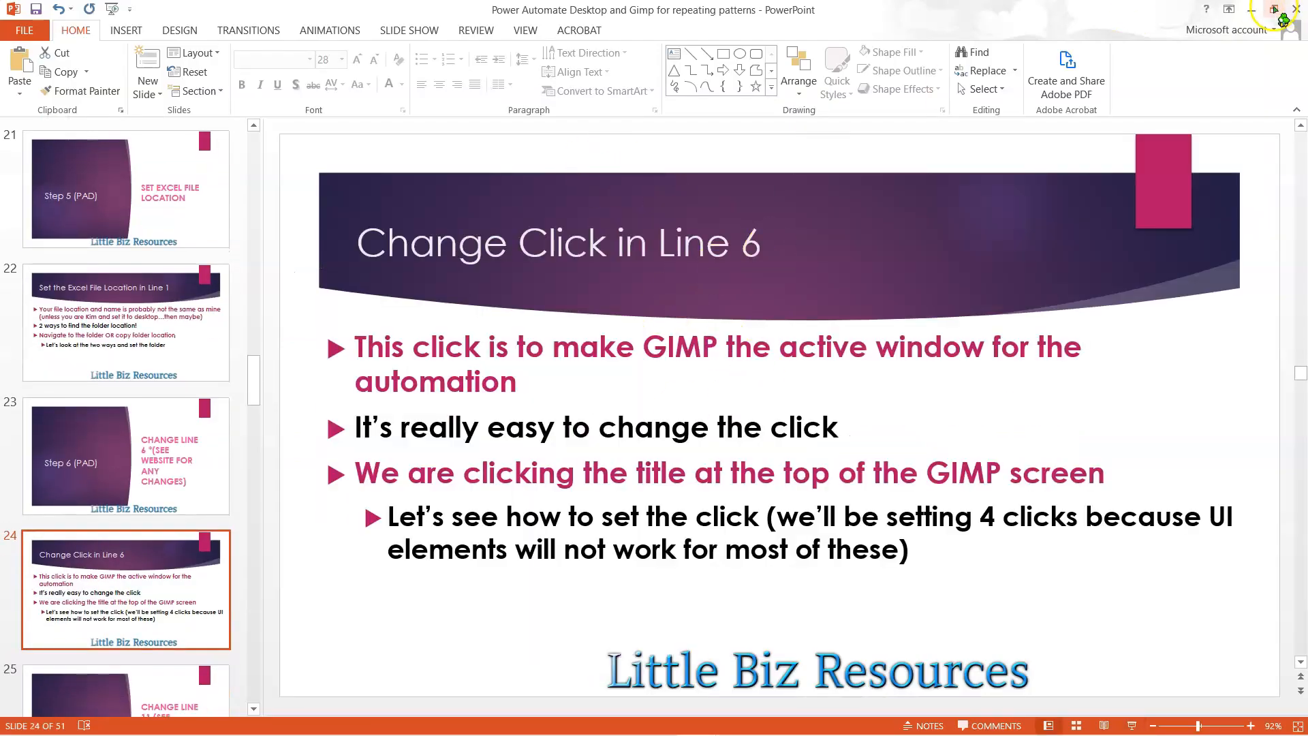
{"action": "left_click", "coordinate": [1252, 9]}
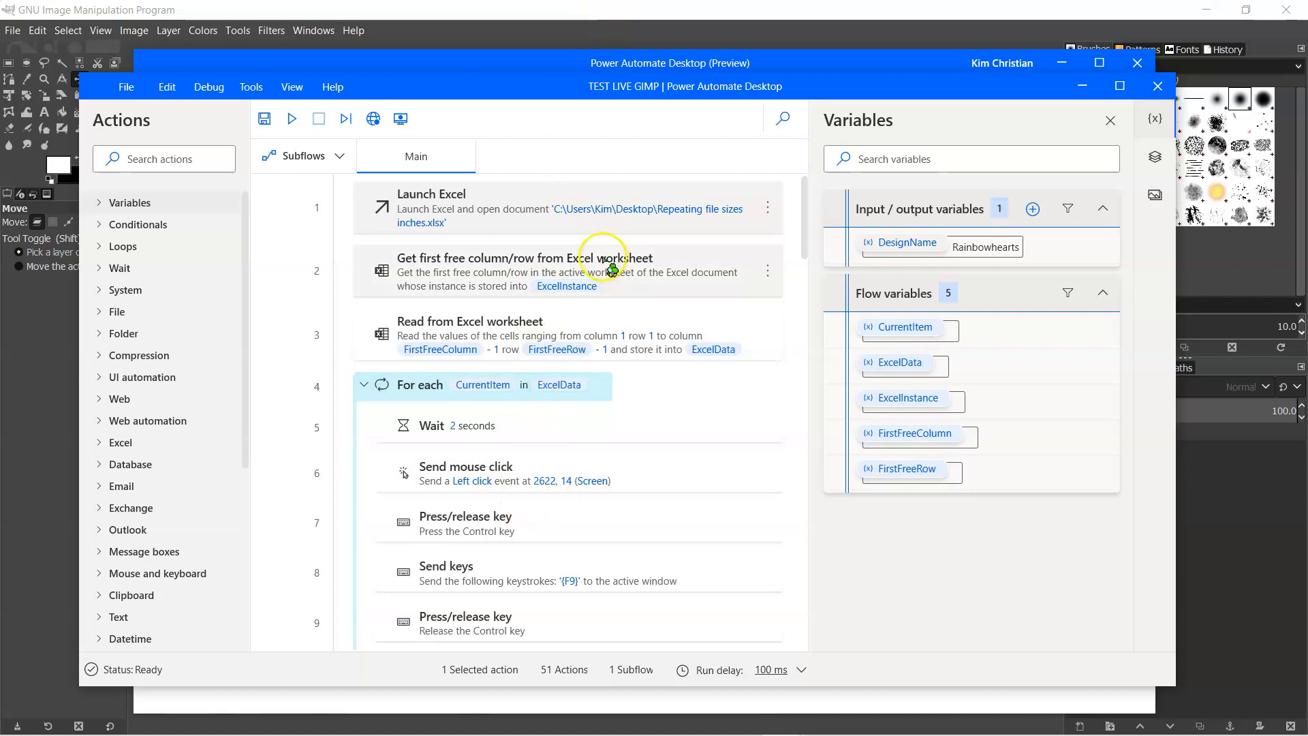
{"action": "scroll", "coordinate": [640, 416], "scroll_direction": "down", "scroll_amount": 3}
{"action": "scroll", "coordinate": [641, 415], "scroll_direction": "down", "scroll_amount": 2}
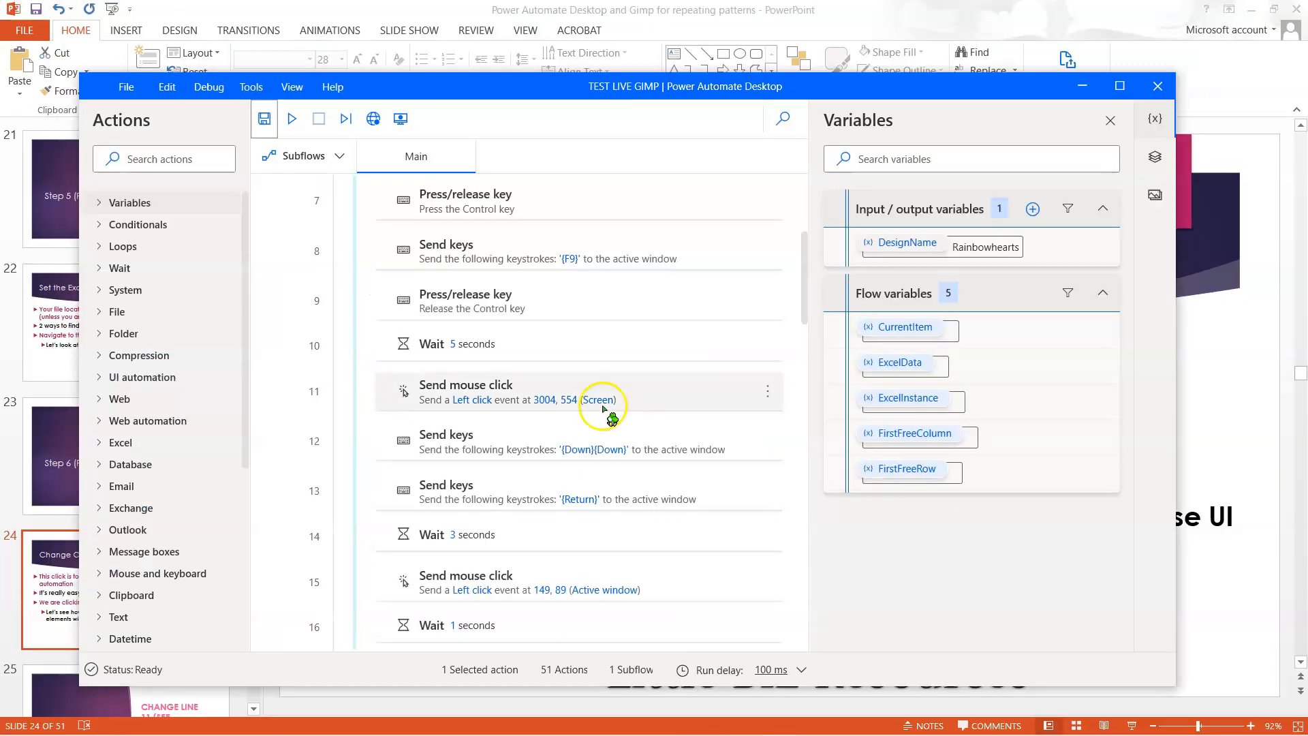
{"action": "scroll", "coordinate": [469, 322], "scroll_direction": "up", "scroll_amount": 2}
{"action": "scroll", "coordinate": [461, 314], "scroll_direction": "up", "scroll_amount": 2}
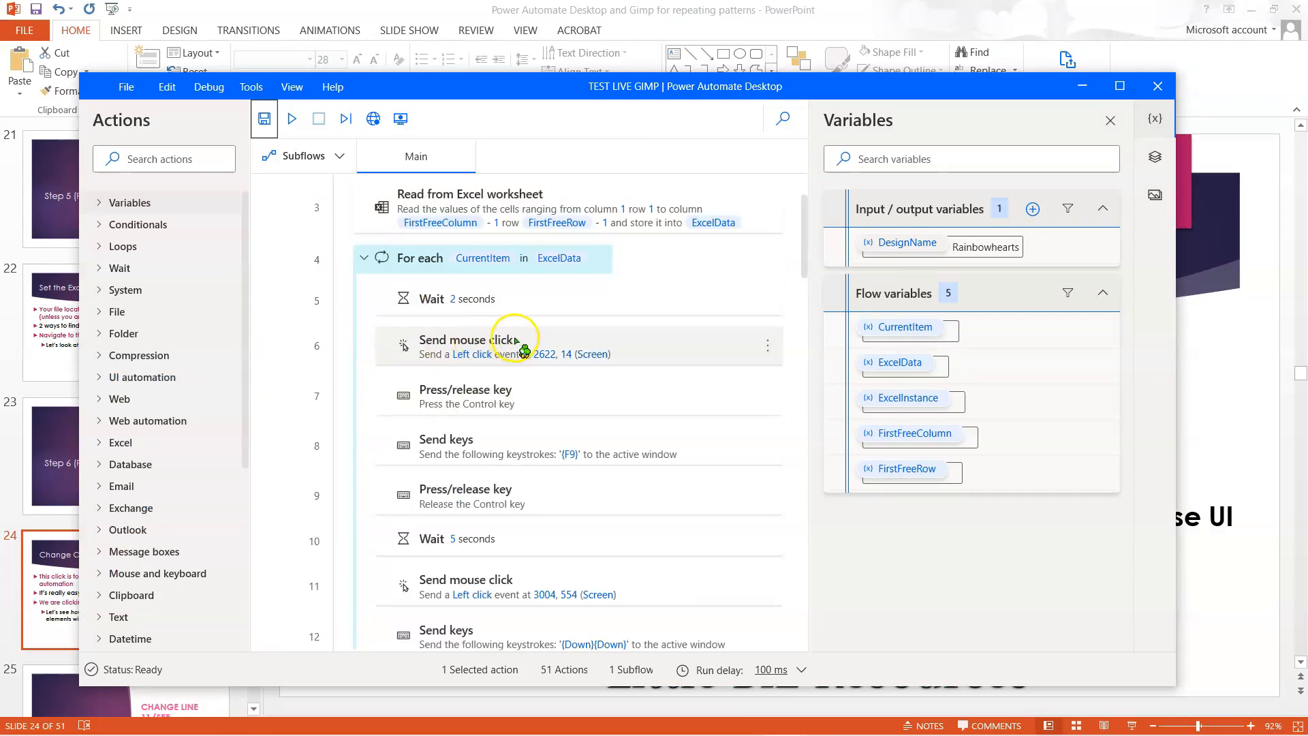
{"action": "double_click", "coordinate": [617, 344]}
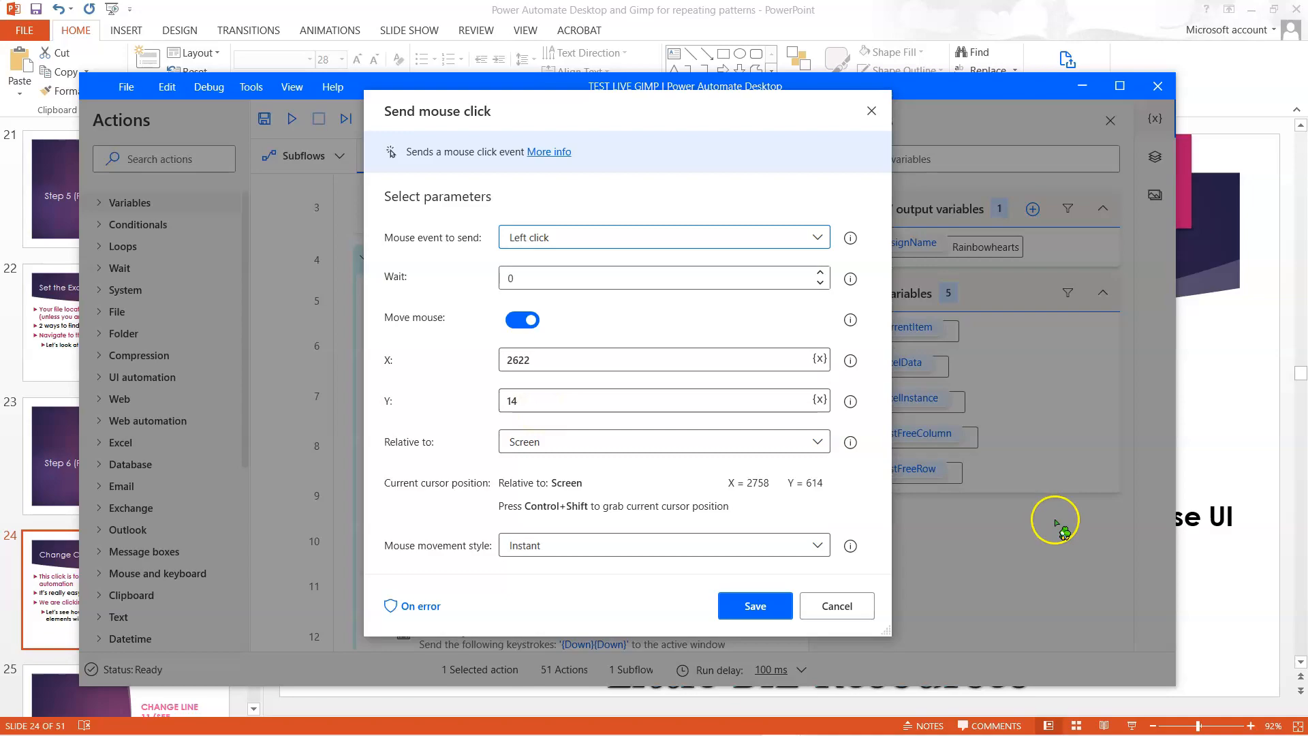
- Capture a point on GIMP's title bar as the line 6 click position, X 2714 and Y 13 relative to the screen, and save the action
{"action": "left_click", "coordinate": [1252, 10]}
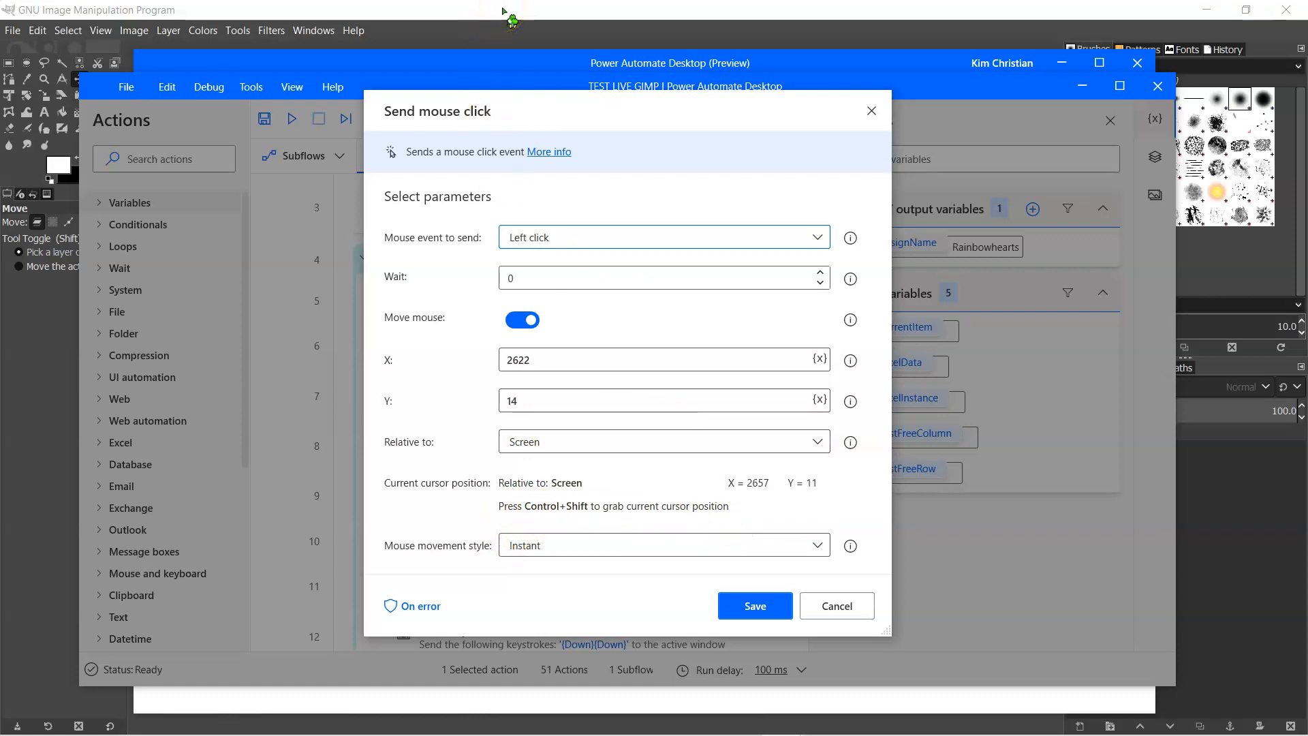
{"action": "left_click", "coordinate": [519, 362]}
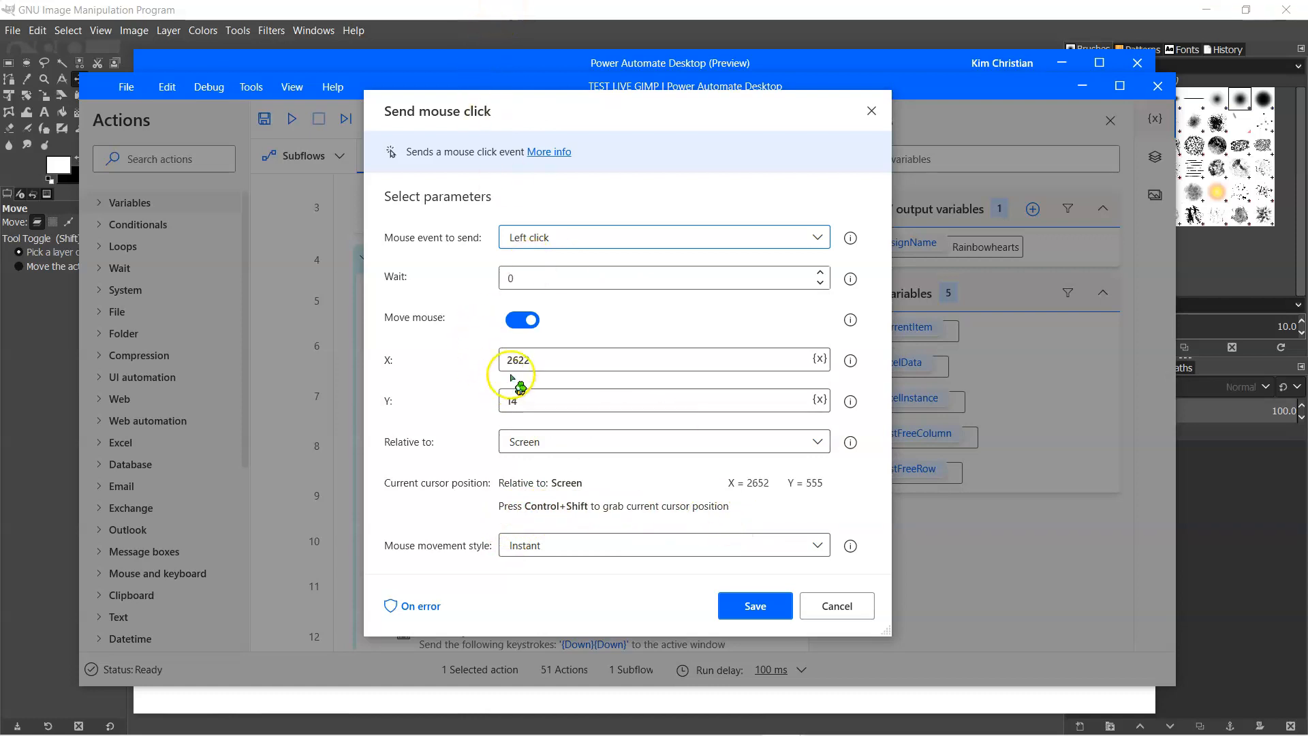
{"action": "left_click", "coordinate": [523, 407]}
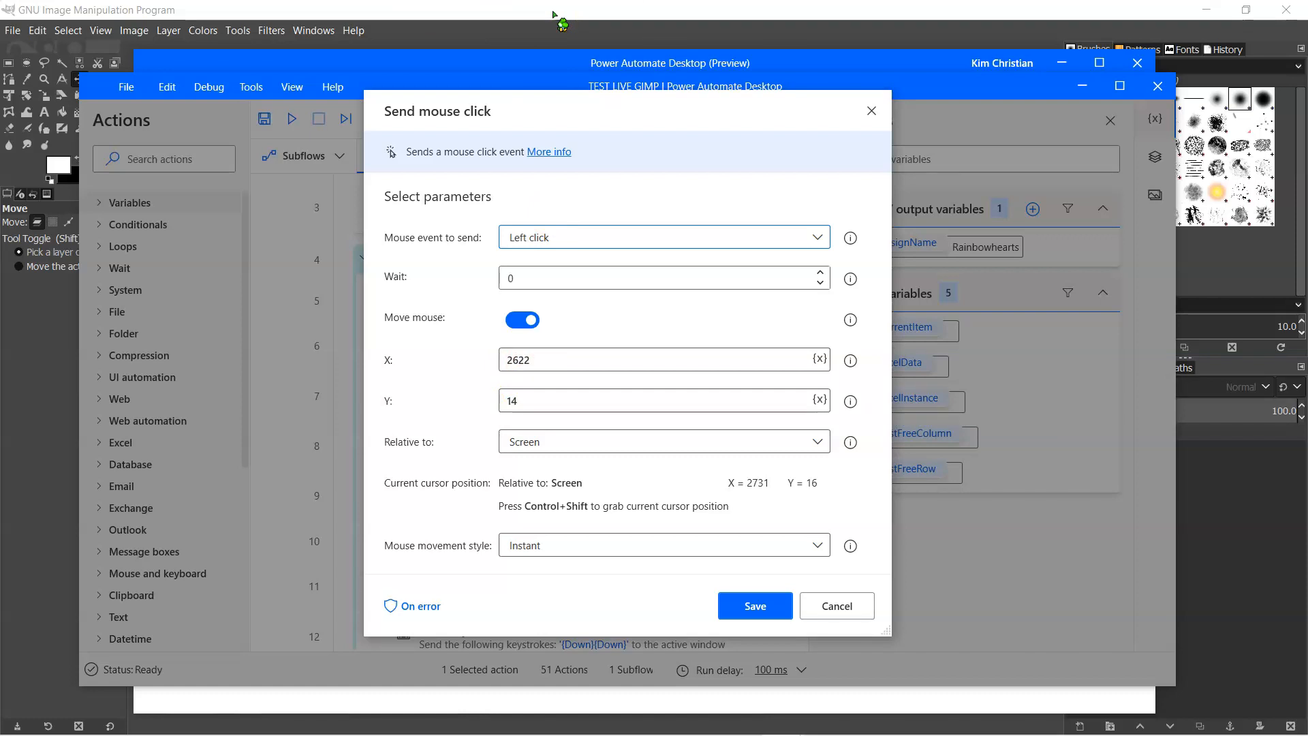
{"action": "key", "text": "ctrl+shift"}
{"action": "key", "text": "ctrl+shift"}
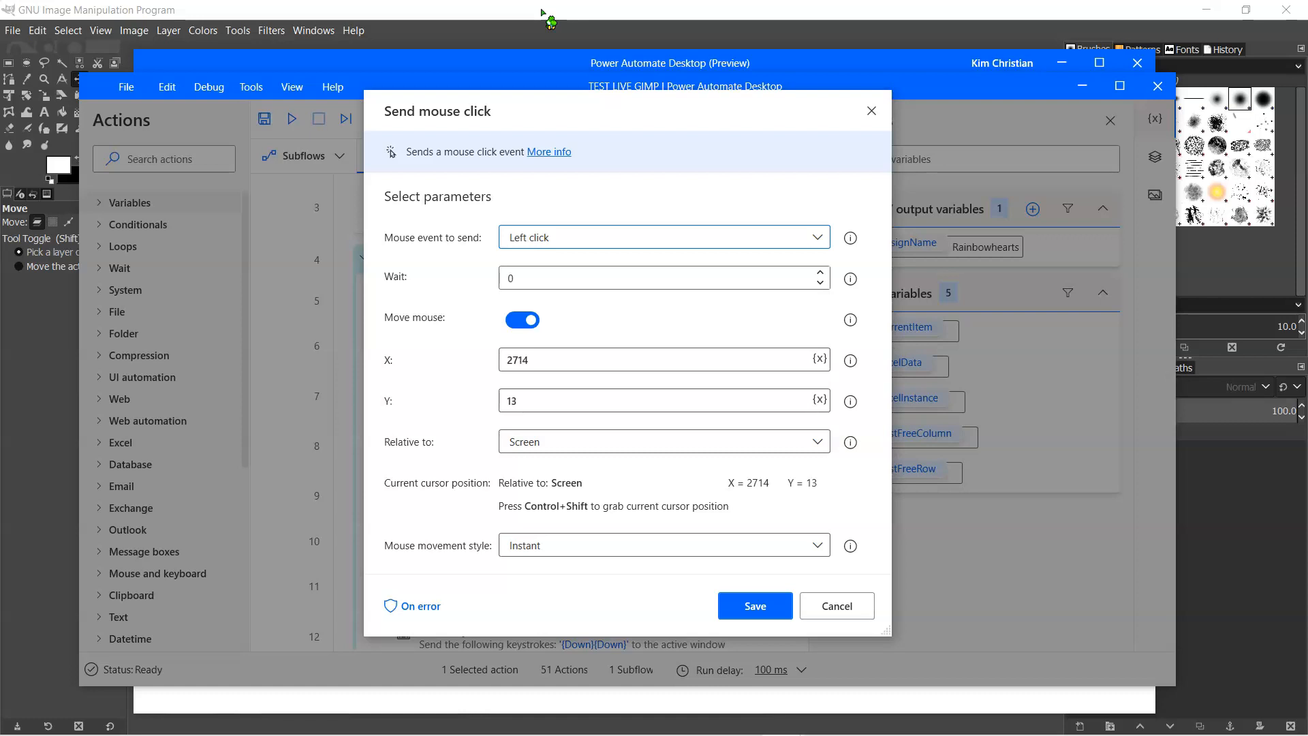
{"action": "left_click", "coordinate": [545, 13]}
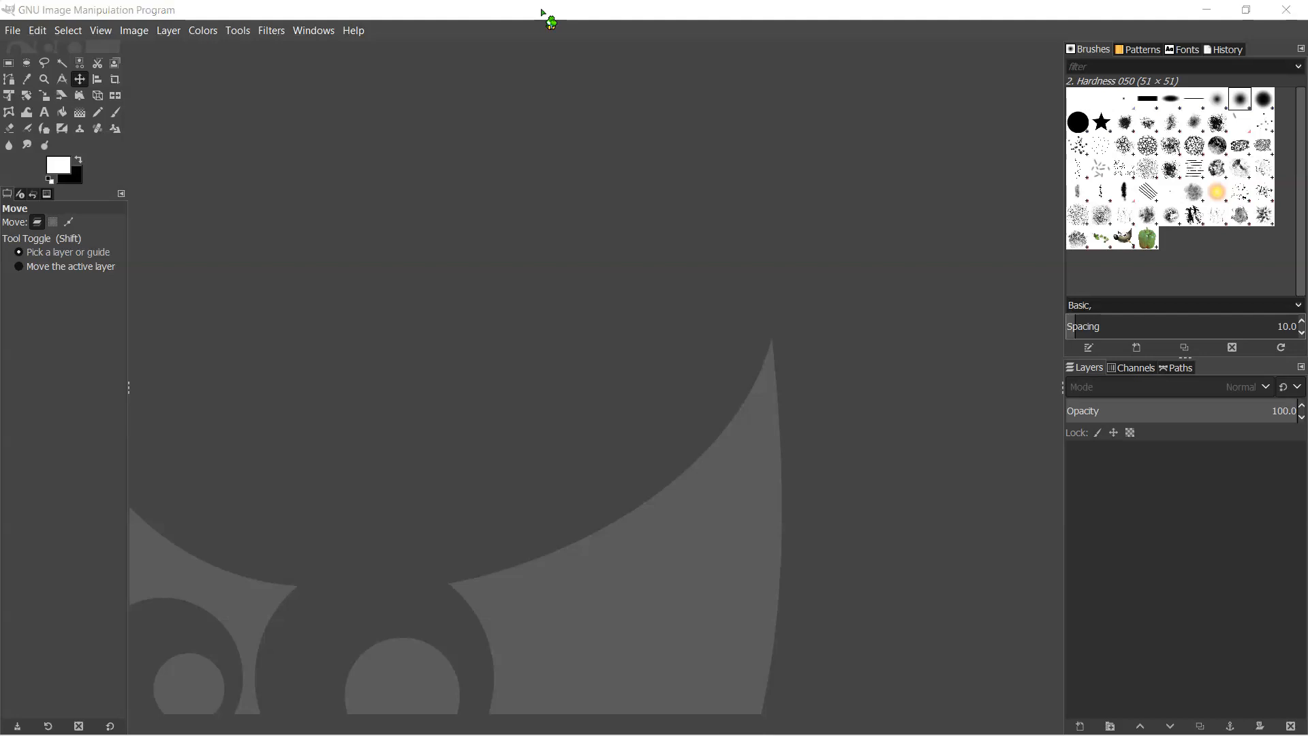
{"action": "key", "text": "ctrl+shift"}
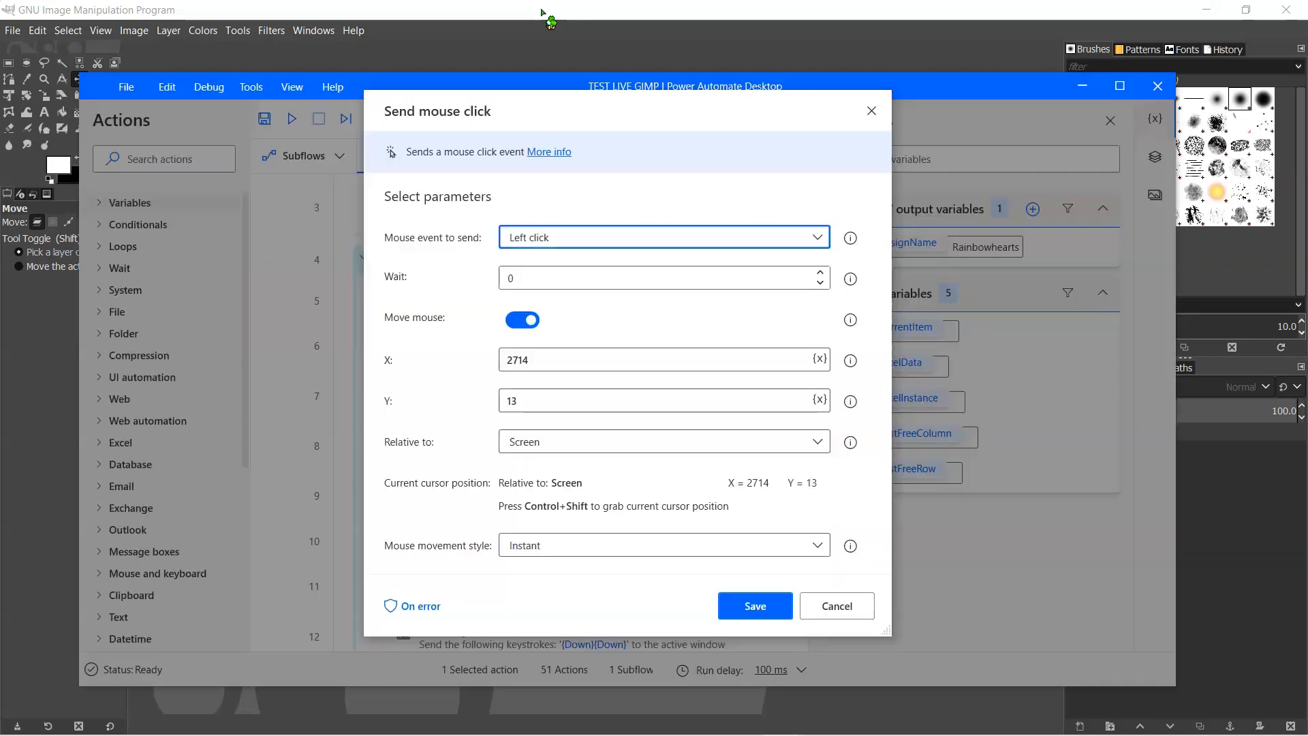
{"action": "left_click", "coordinate": [763, 606]}
- Select the line 6 Send mouse click action and switch back to the PowerPoint presentation
{"action": "left_click", "coordinate": [635, 346]}
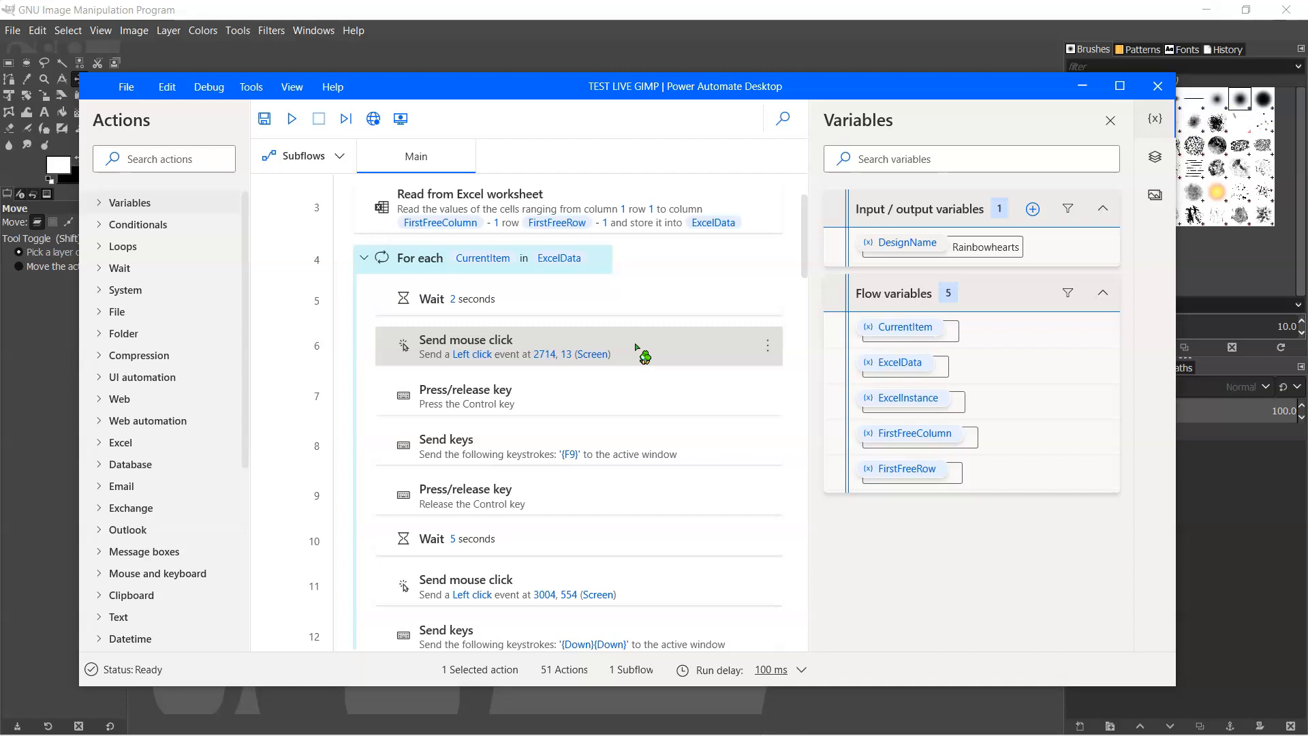
{"action": "key", "text": "alt+Tab"}
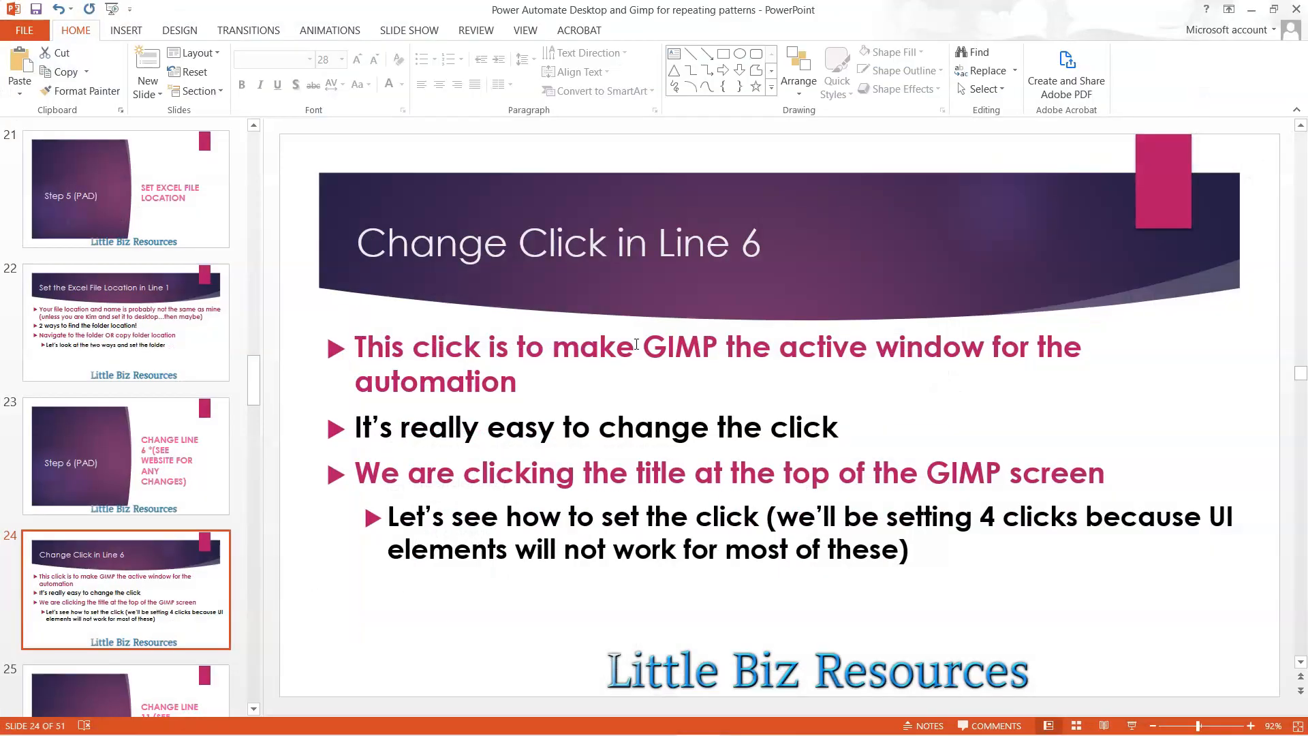
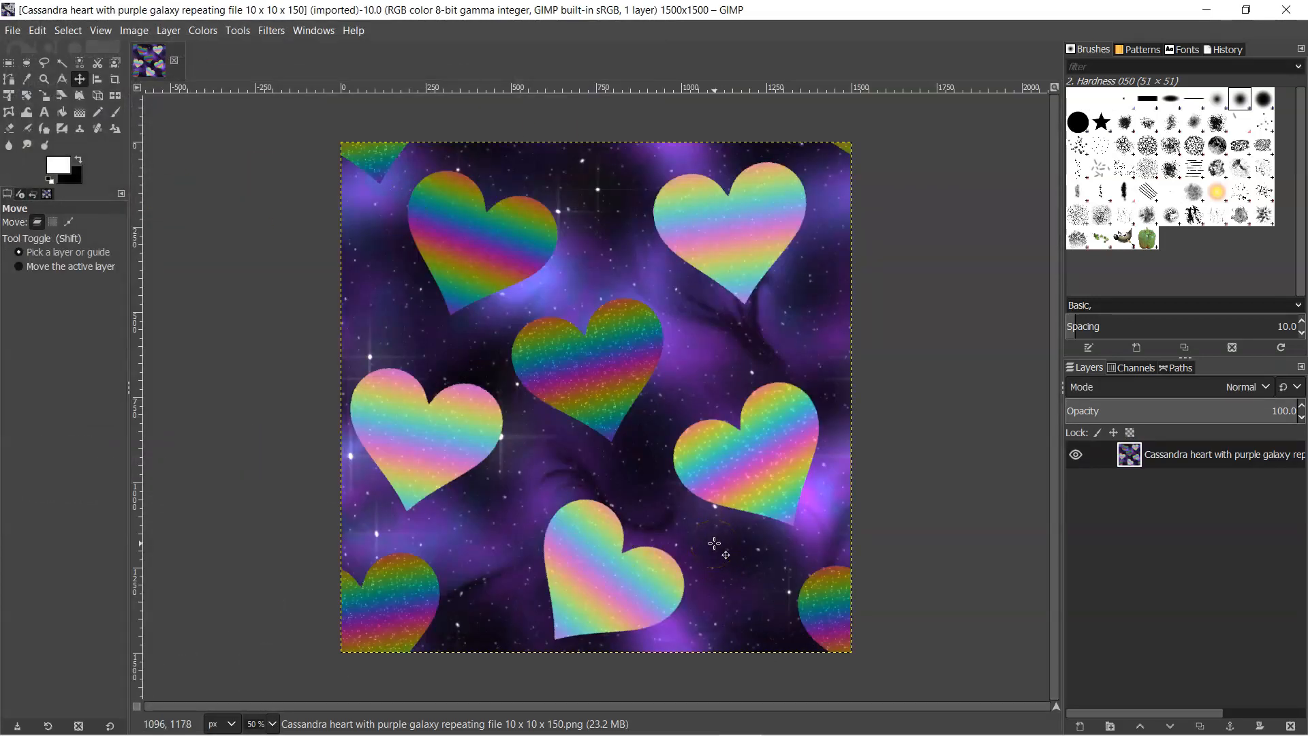
- Open the Tile filter dialog for the heart pattern image in GIMP and set its size unit to inches
{"action": "left_click", "coordinate": [283, 379]}
{"action": "left_click", "coordinate": [282, 226]}
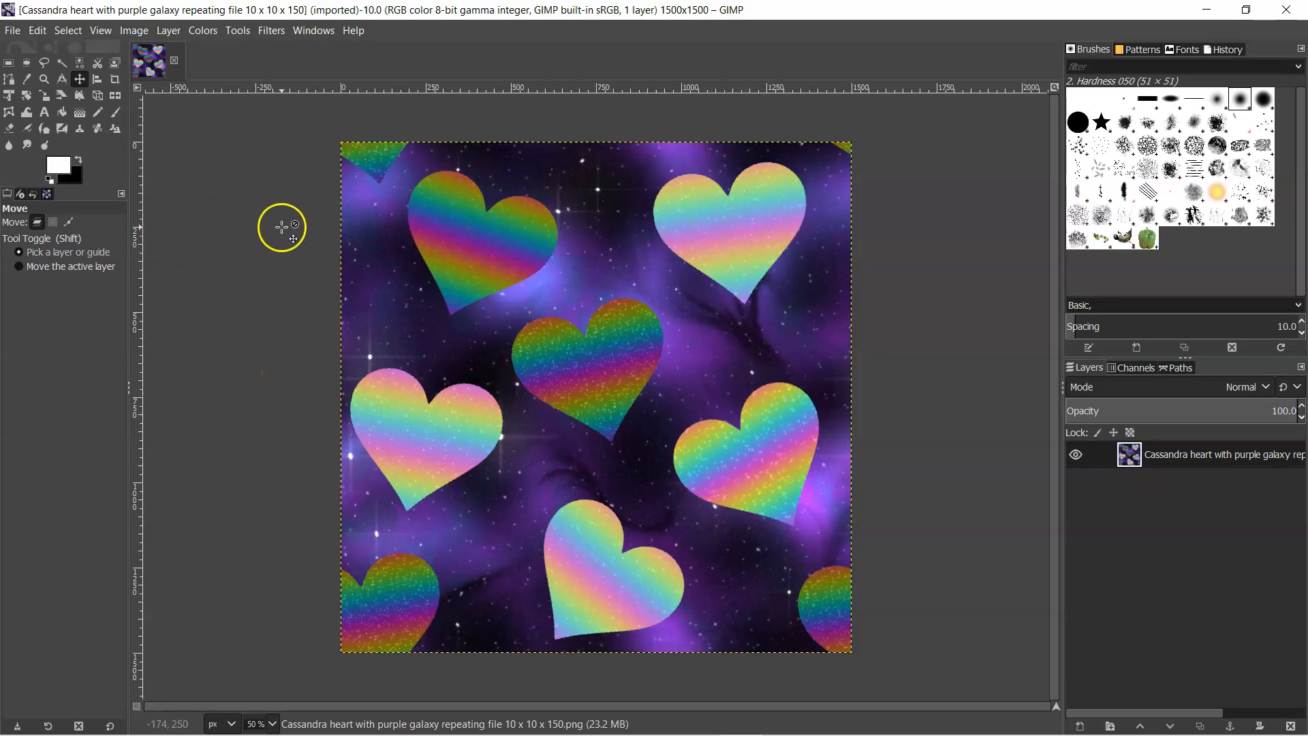
{"action": "left_click", "coordinate": [519, 10]}
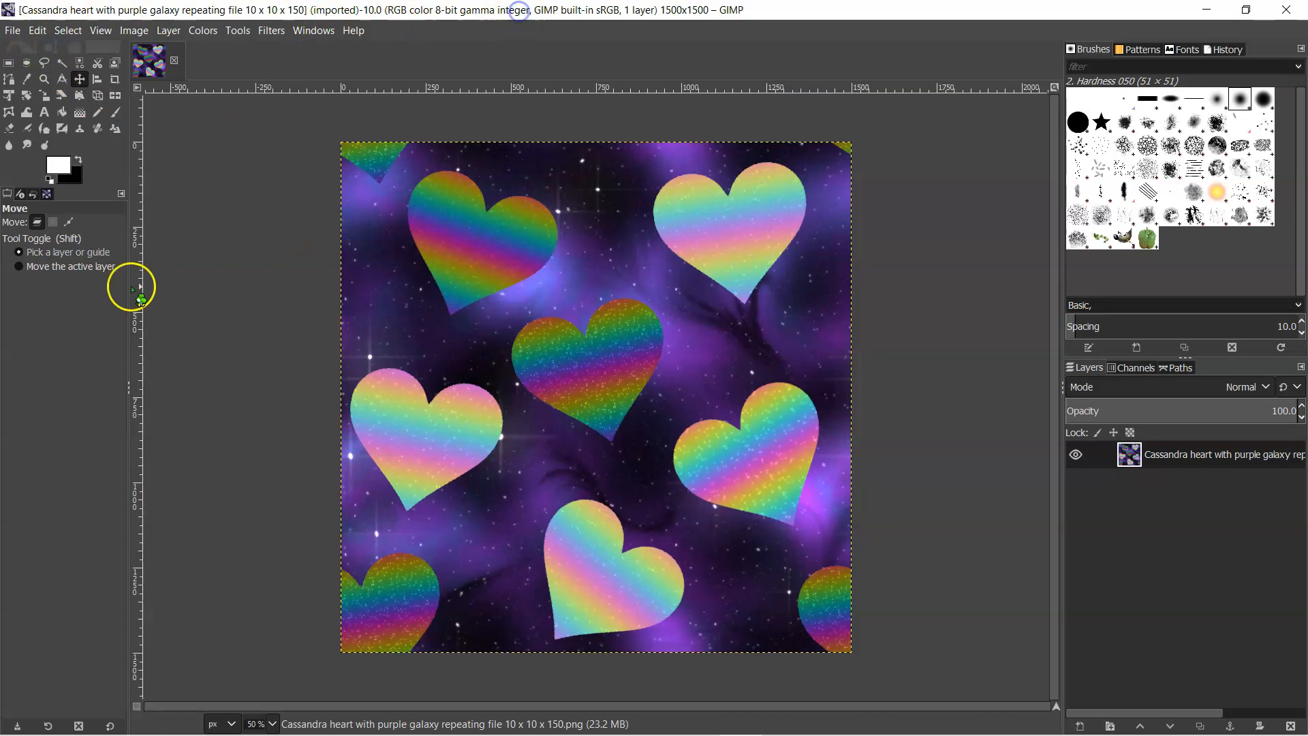
{"action": "key", "text": "ctrl+n"}
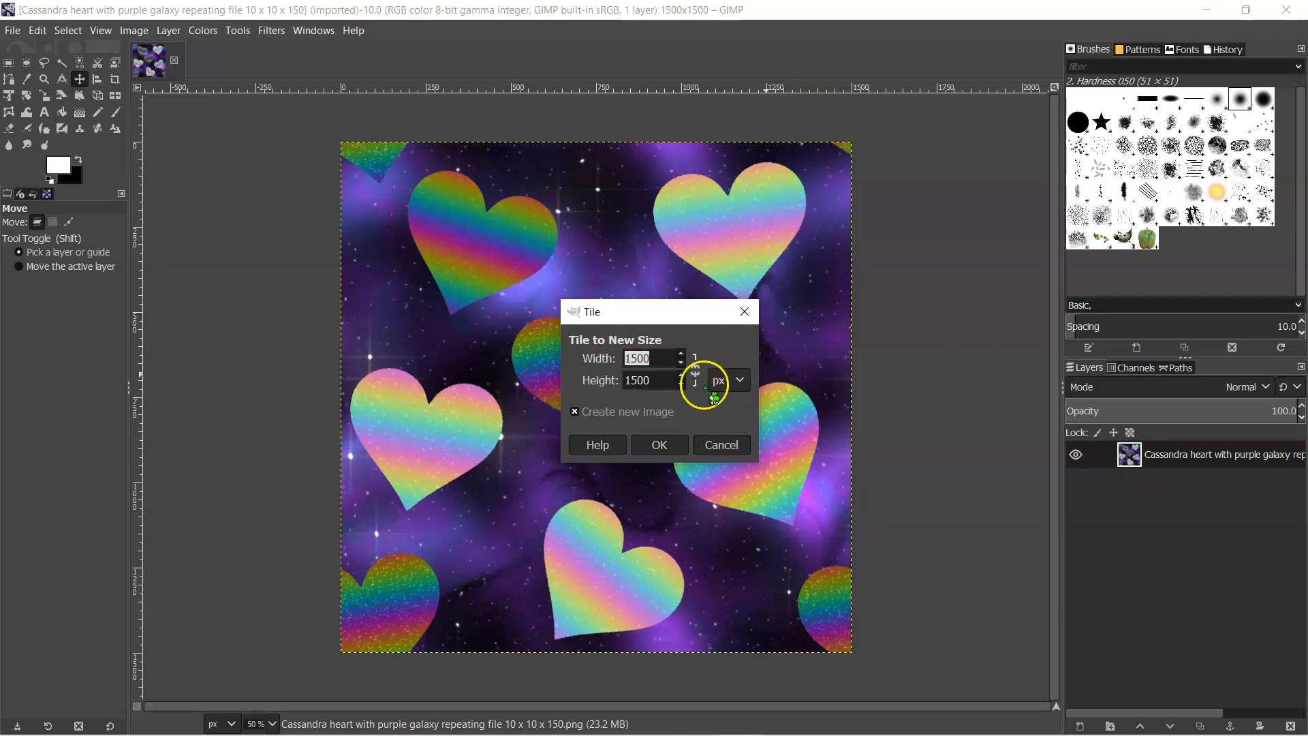
{"action": "left_click", "coordinate": [742, 383]}
{"action": "left_click", "coordinate": [729, 417]}
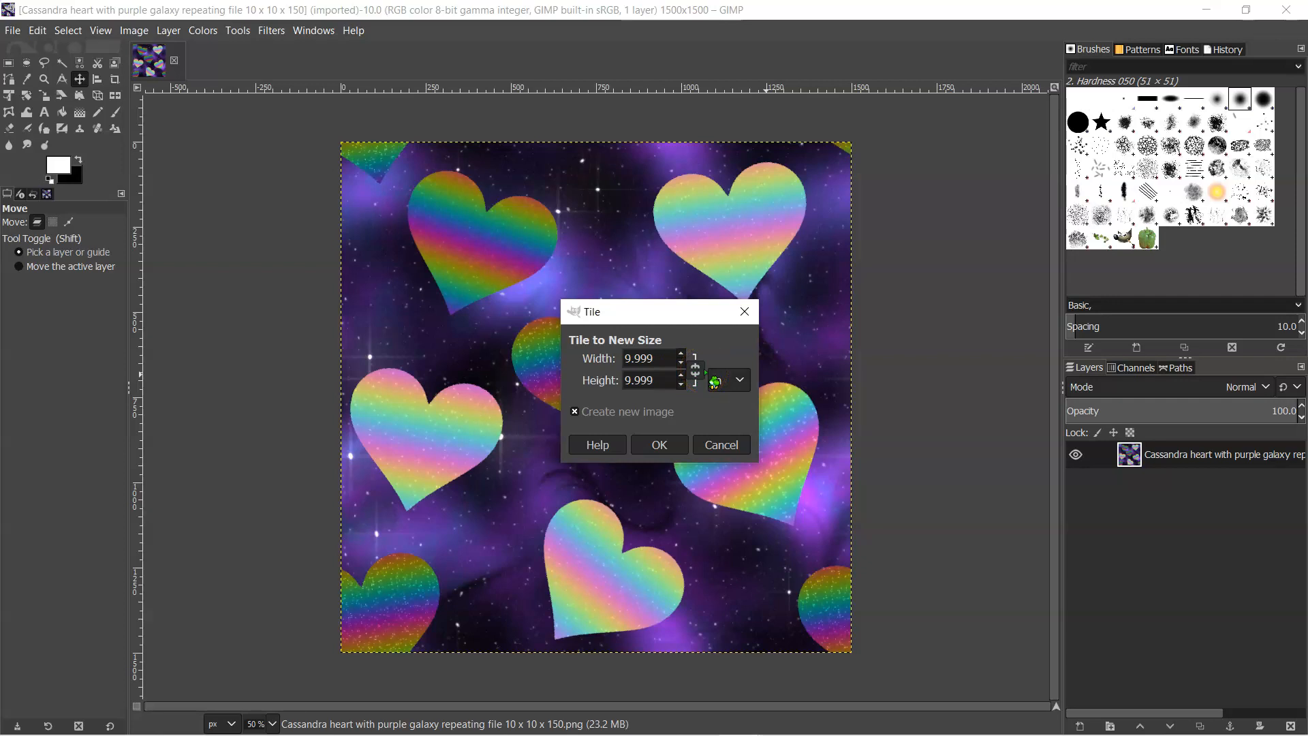
{"action": "left_click", "coordinate": [35, 704]}
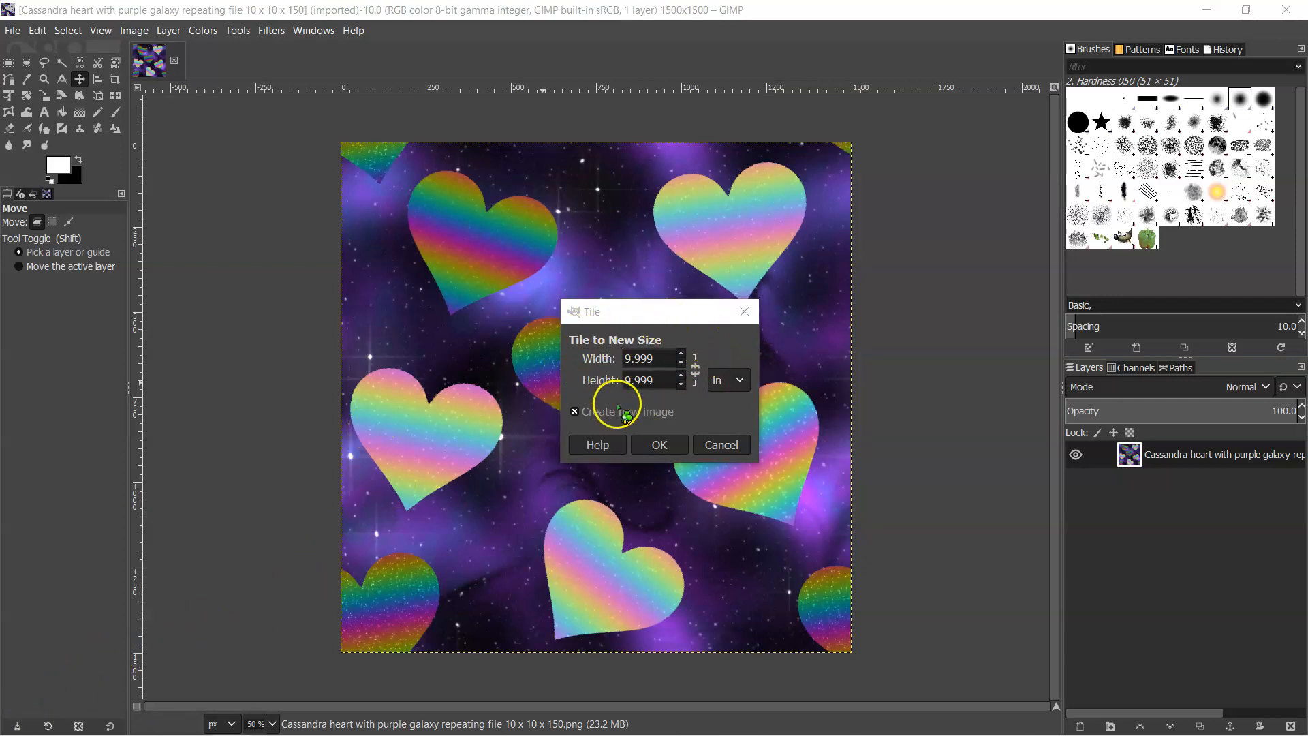
{"action": "left_click", "coordinate": [740, 380]}
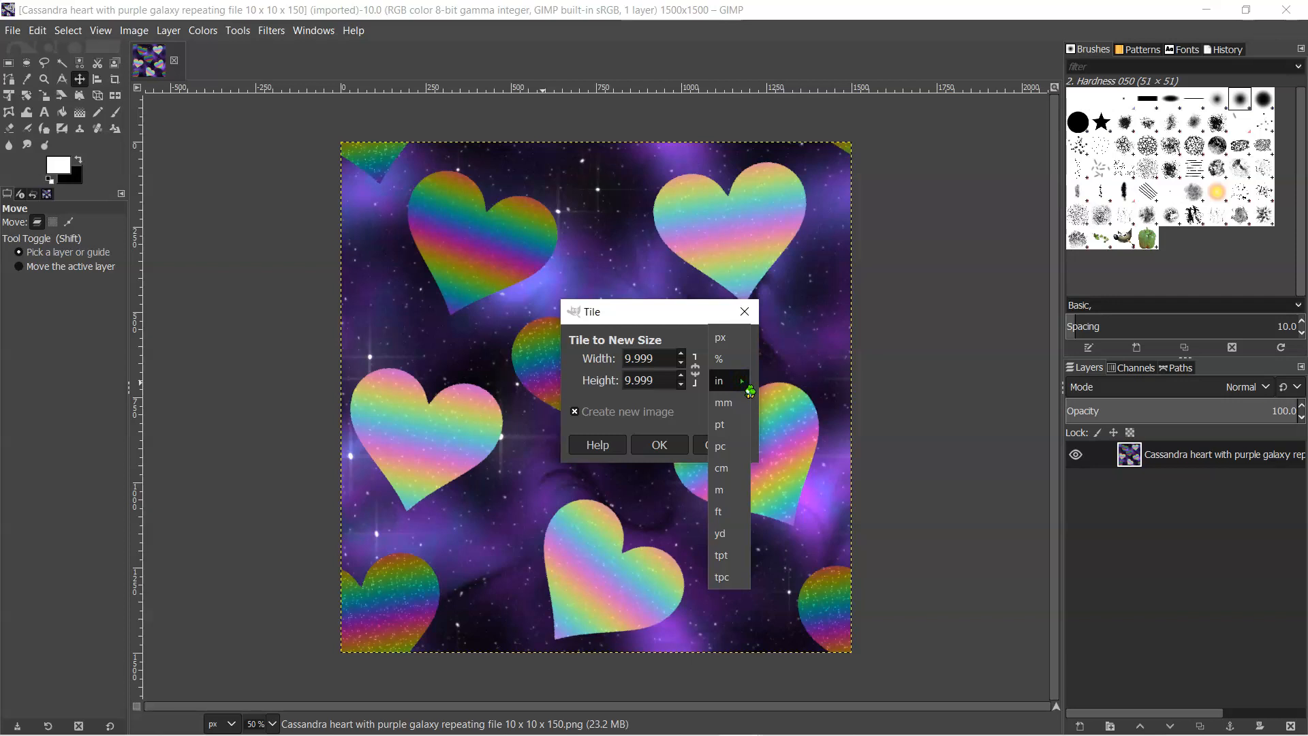
{"action": "left_click", "coordinate": [748, 387]}
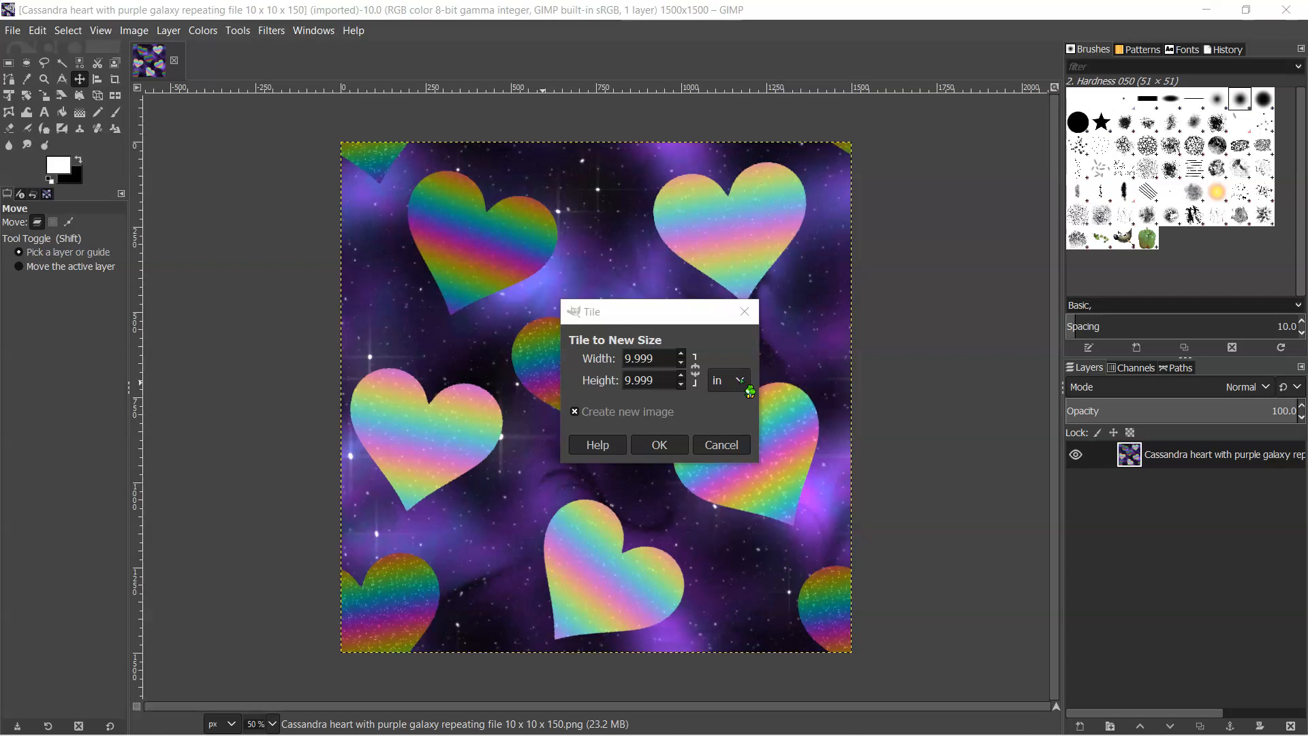
- Return to the Power Automate flow designer and open the line 11 Send mouse click action for editing
{"action": "key", "text": "alt+Tab"}
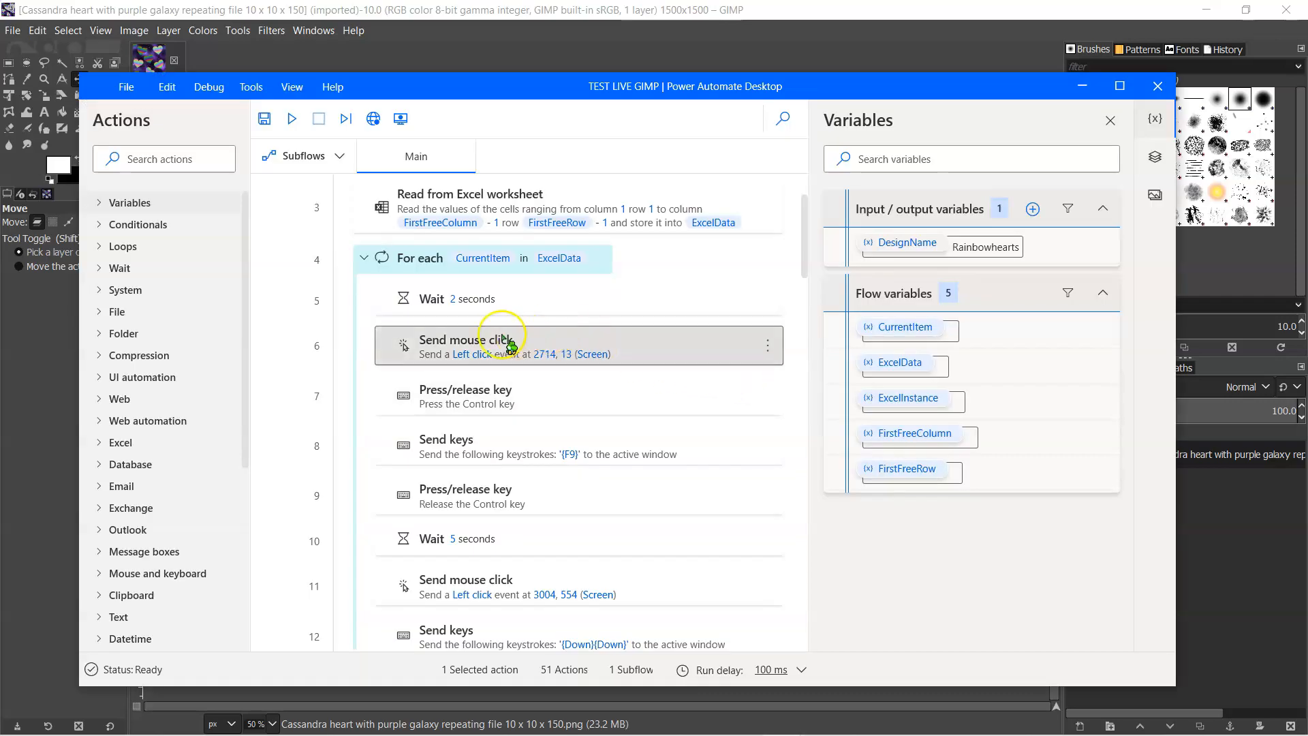
{"action": "double_click", "coordinate": [502, 335]}
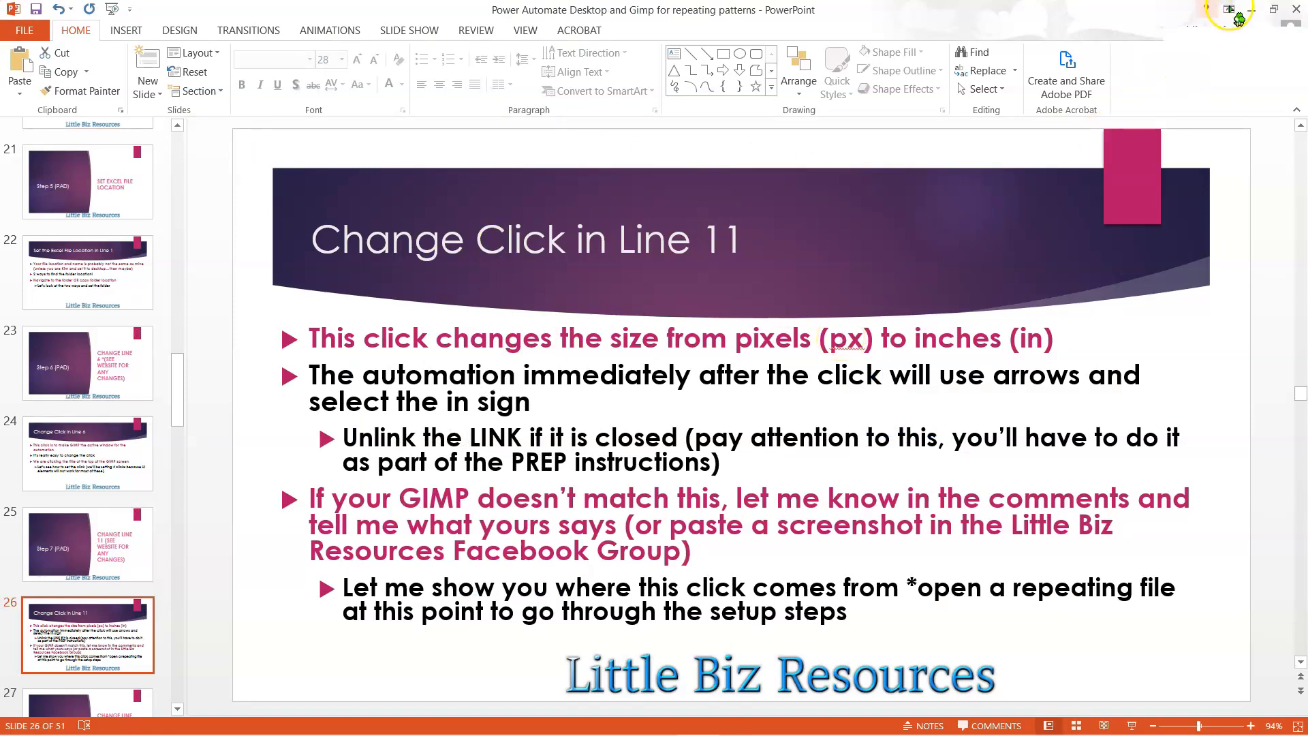
{"action": "left_click", "coordinate": [1255, 14]}
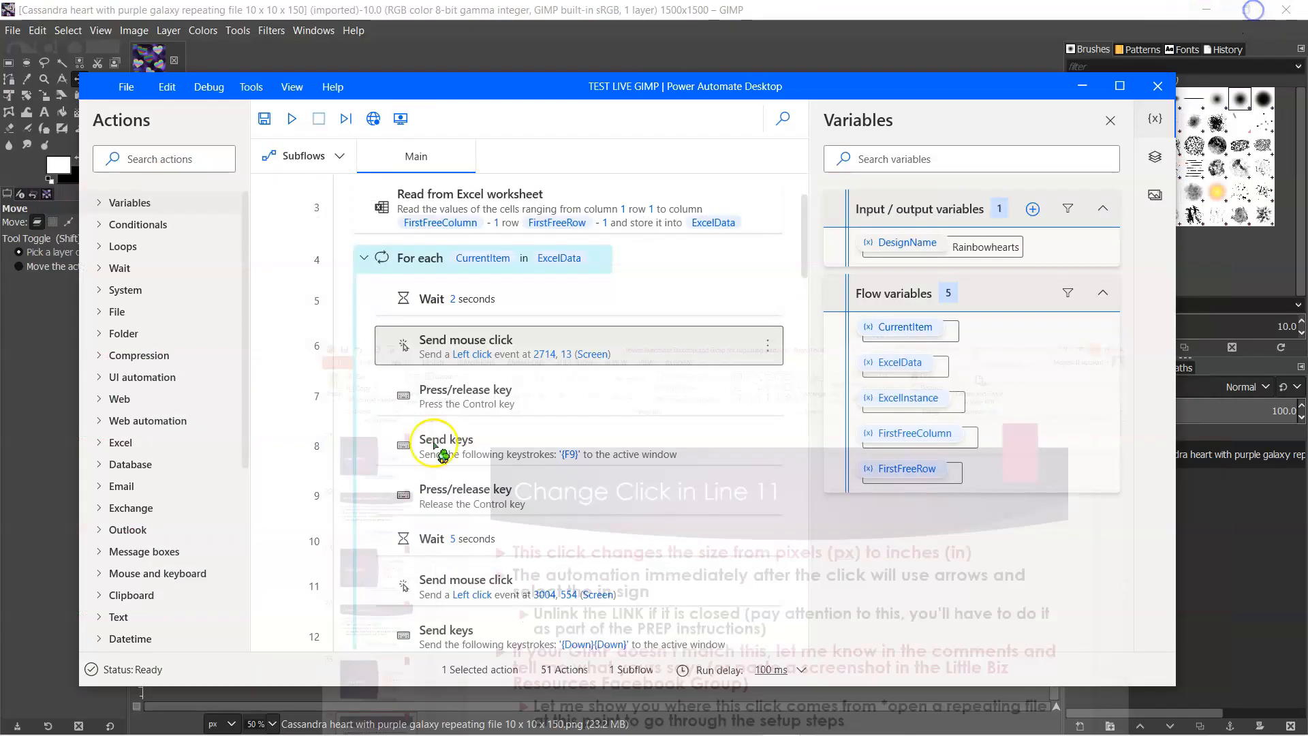
{"action": "scroll", "coordinate": [455, 518], "scroll_direction": "down", "scroll_amount": 3}
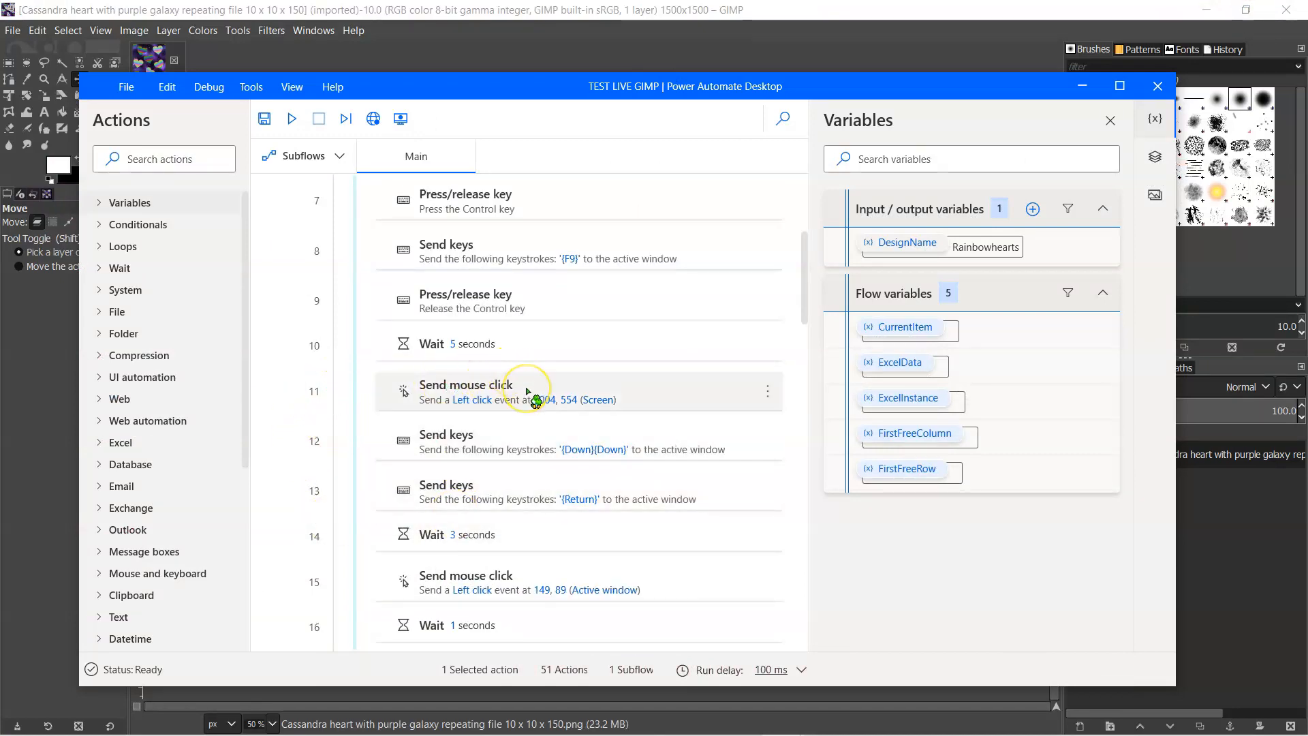
{"action": "scroll", "coordinate": [526, 392], "scroll_direction": "up", "scroll_amount": 2}
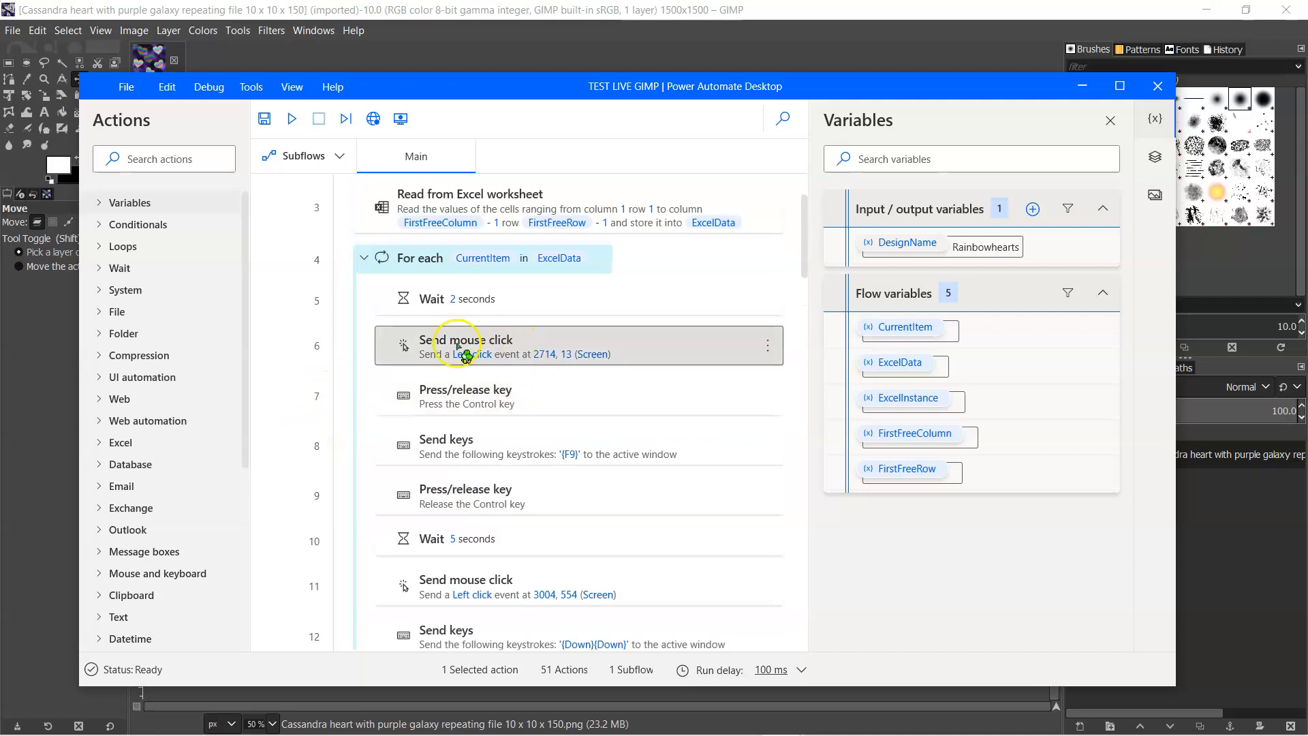
{"action": "scroll", "coordinate": [494, 437], "scroll_direction": "down", "scroll_amount": 2}
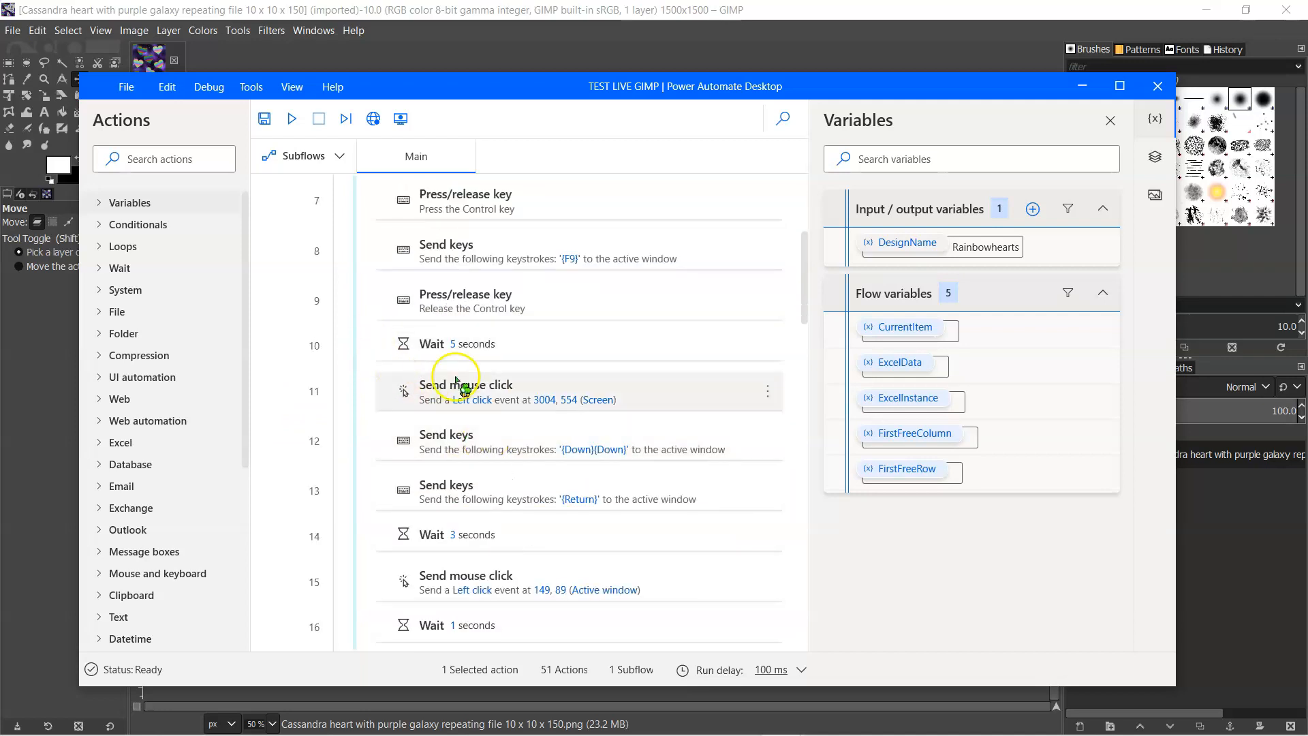
{"action": "double_click", "coordinate": [650, 388]}
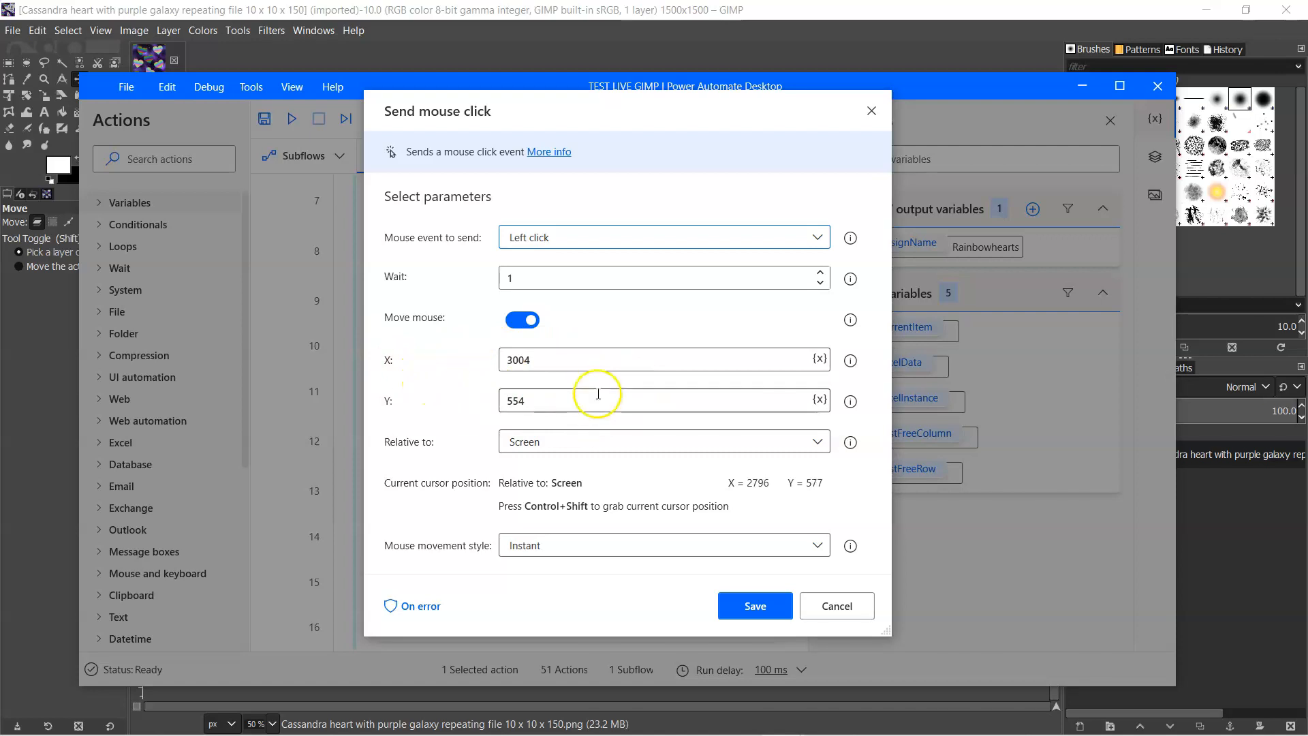
- Make the line 11 click position relative to the Active window
{"action": "left_click", "coordinate": [584, 442]}
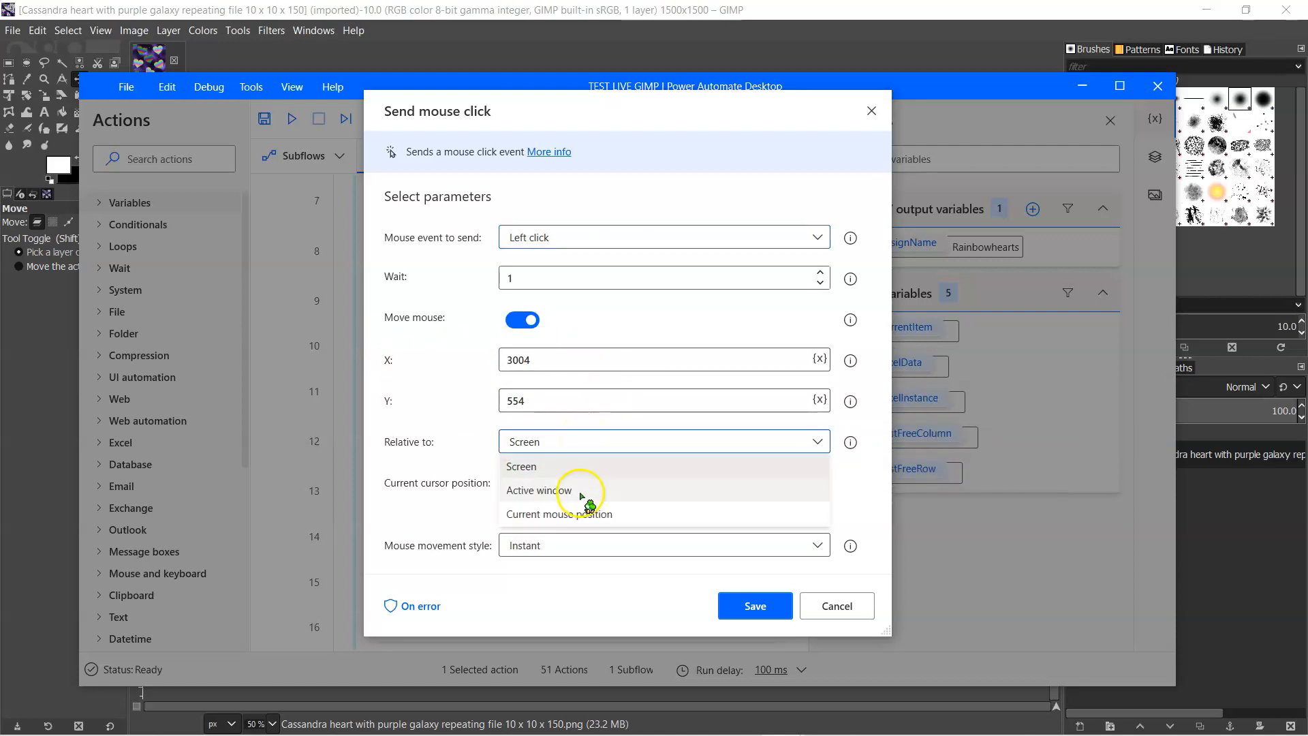
{"action": "left_click", "coordinate": [590, 458]}
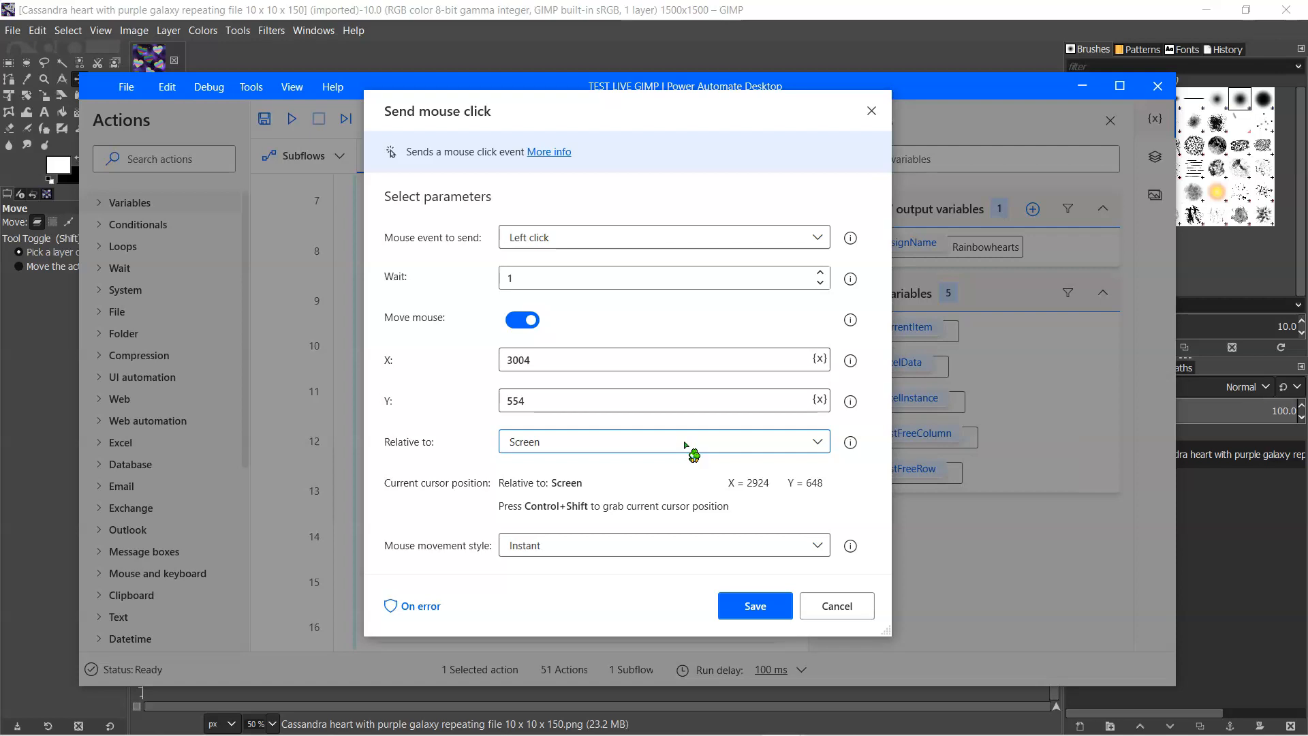
{"action": "left_click", "coordinate": [685, 442]}
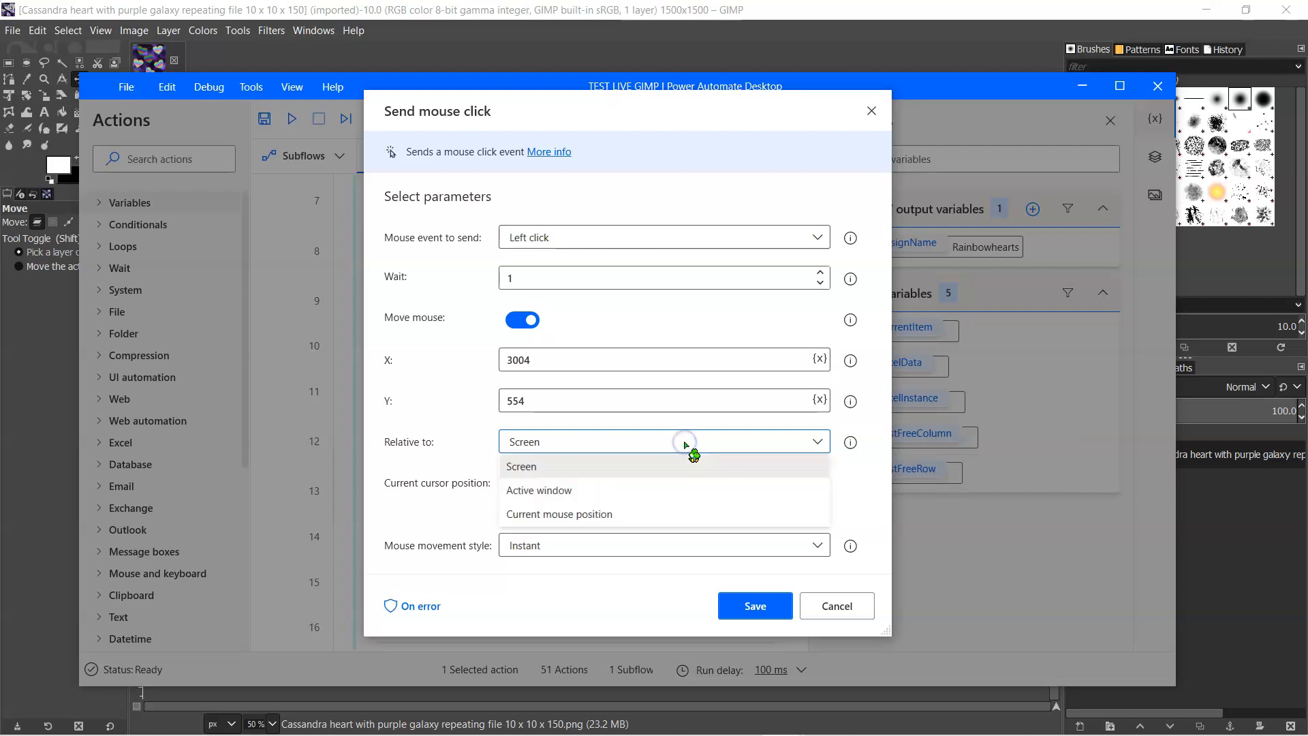
{"action": "left_click", "coordinate": [603, 486]}
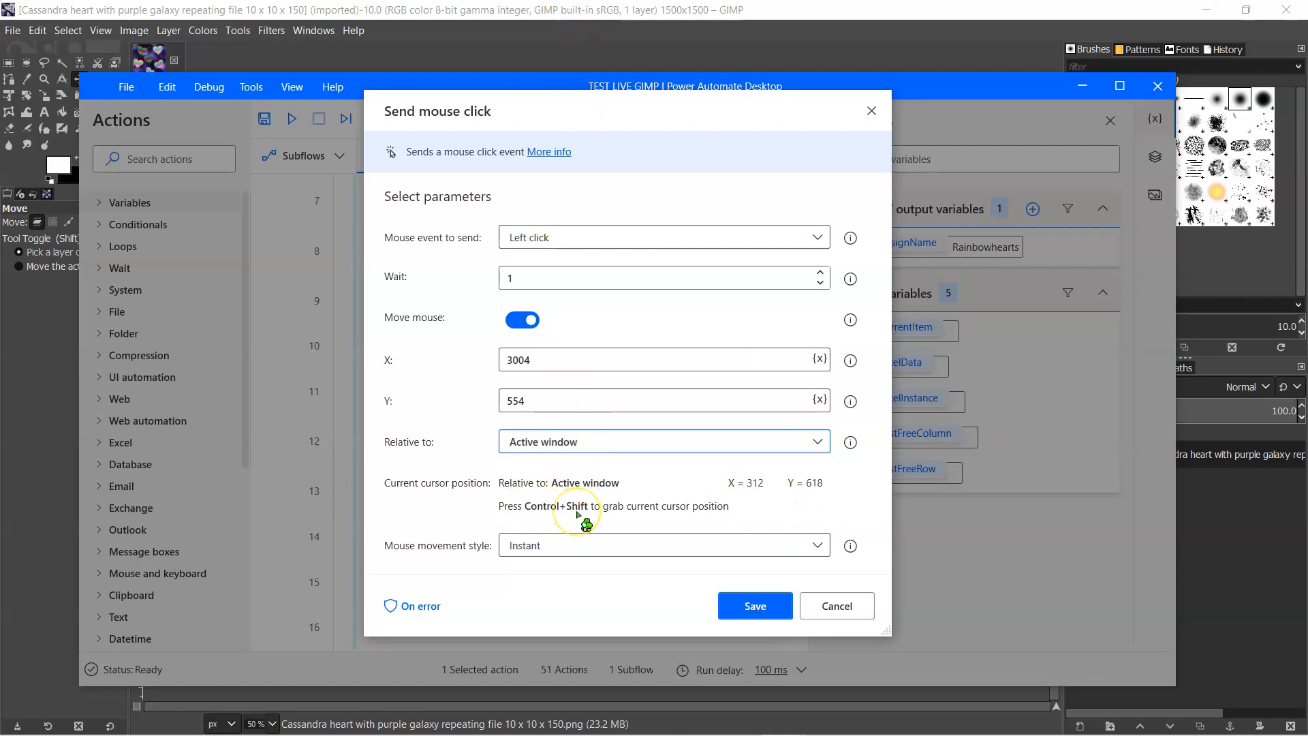
- Capture the Tile dialog's unit selector as the line 11 click position, X 272 and Y 119 in the active window, and save the action
{"action": "left_click", "coordinate": [602, 10]}
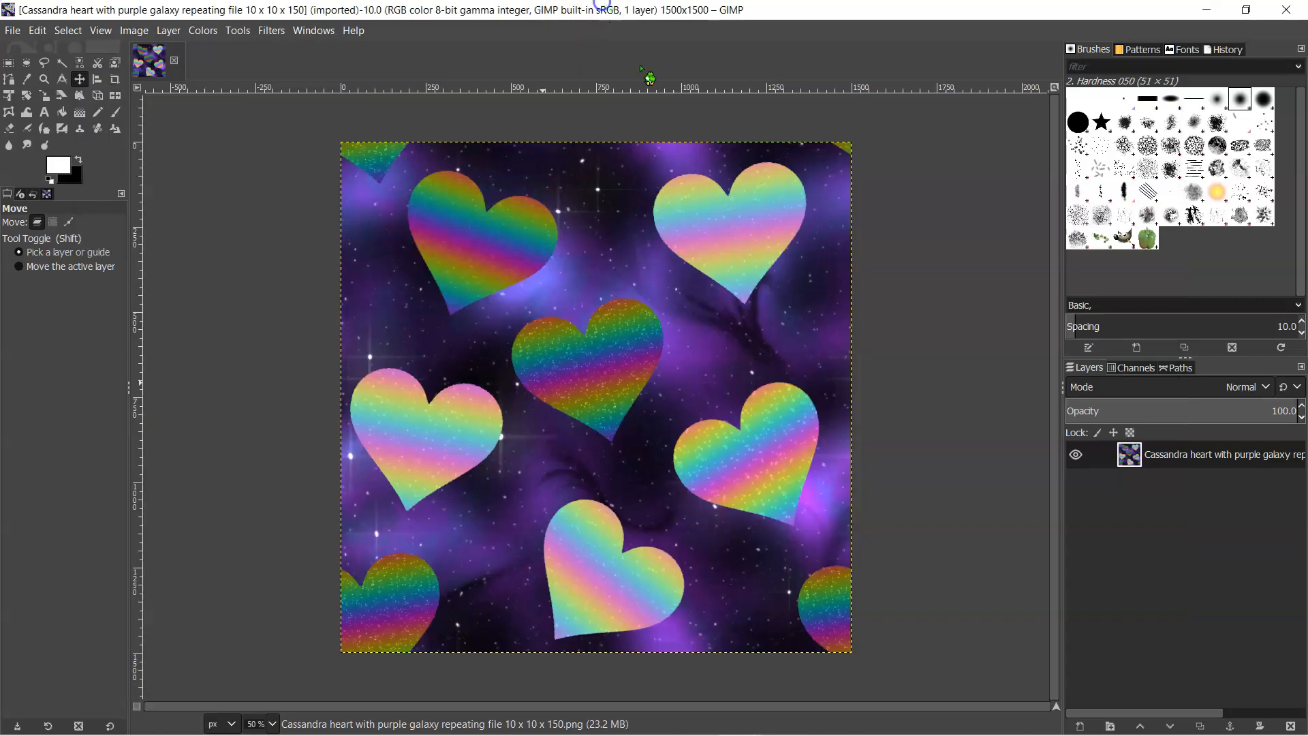
{"action": "key", "text": "alt+Tab"}
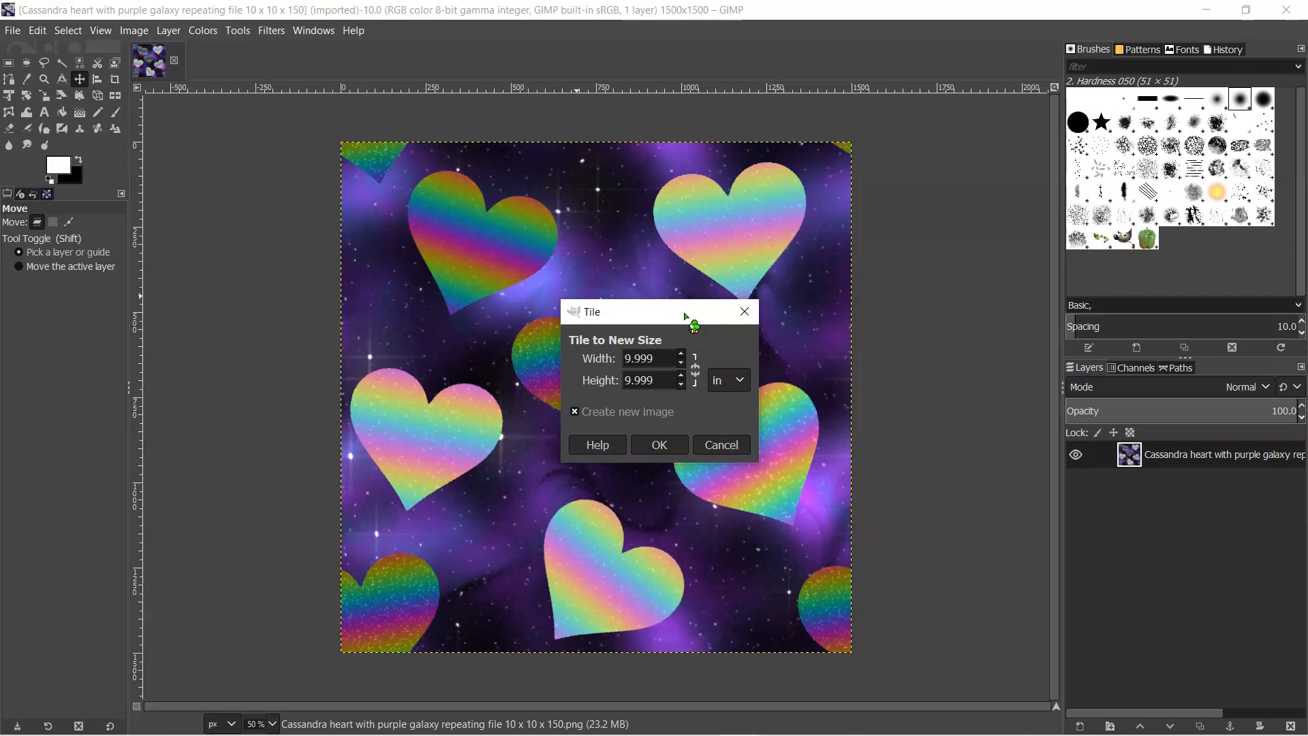
{"action": "left_click", "coordinate": [745, 383]}
{"action": "key", "text": "alt+Tab"}
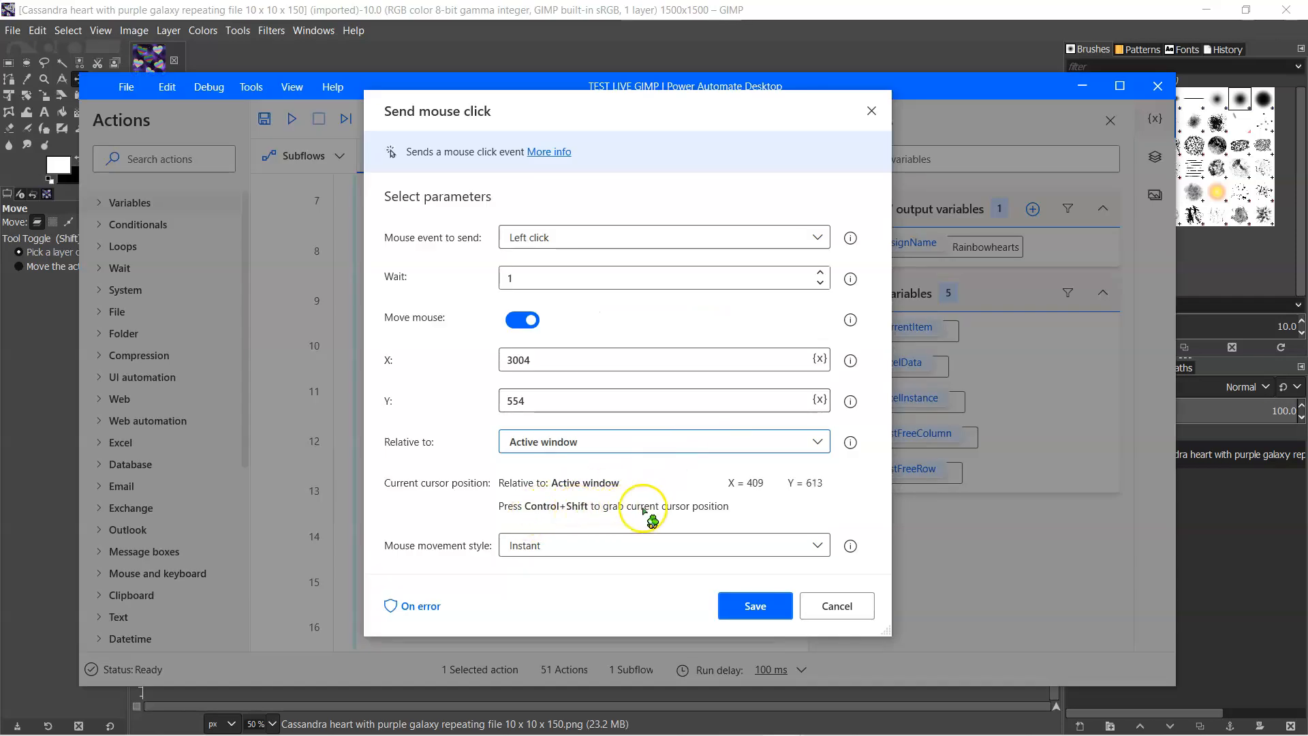
{"action": "left_click", "coordinate": [653, 15]}
{"action": "key", "text": "ctrl+shift+f"}
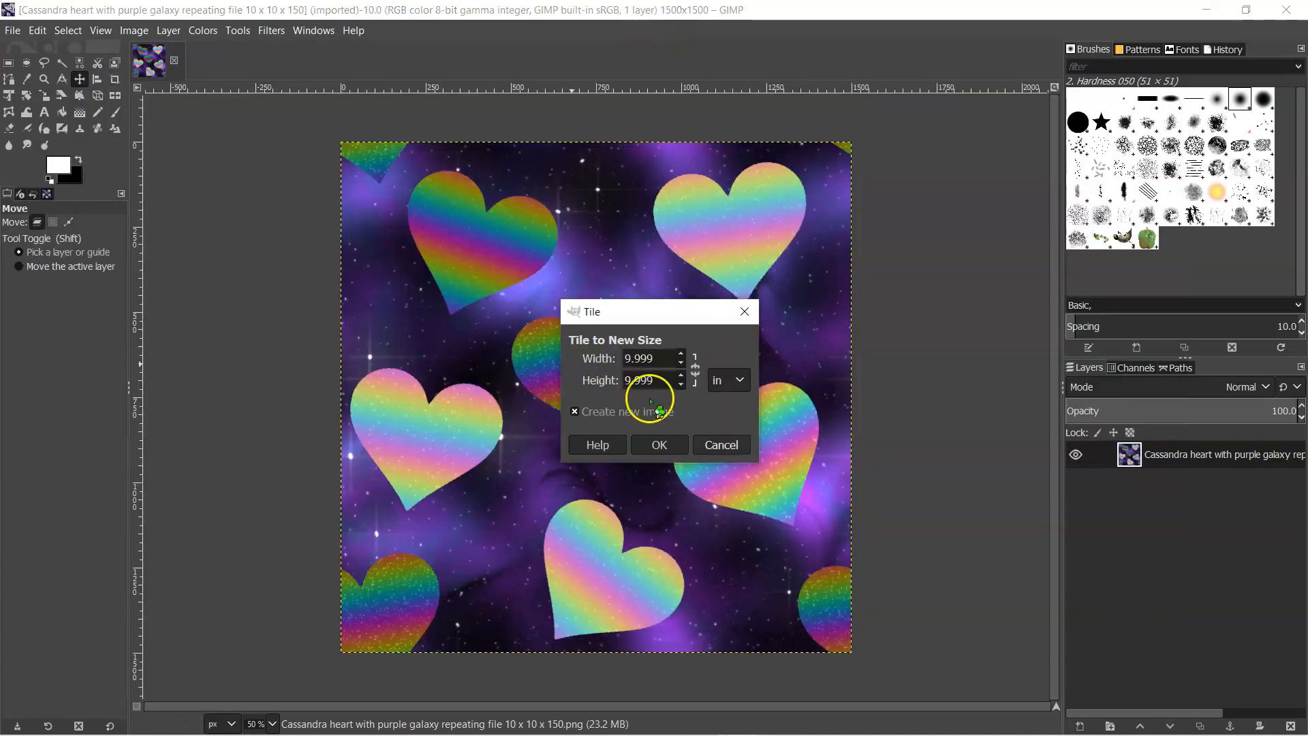
{"action": "left_click", "coordinate": [740, 381]}
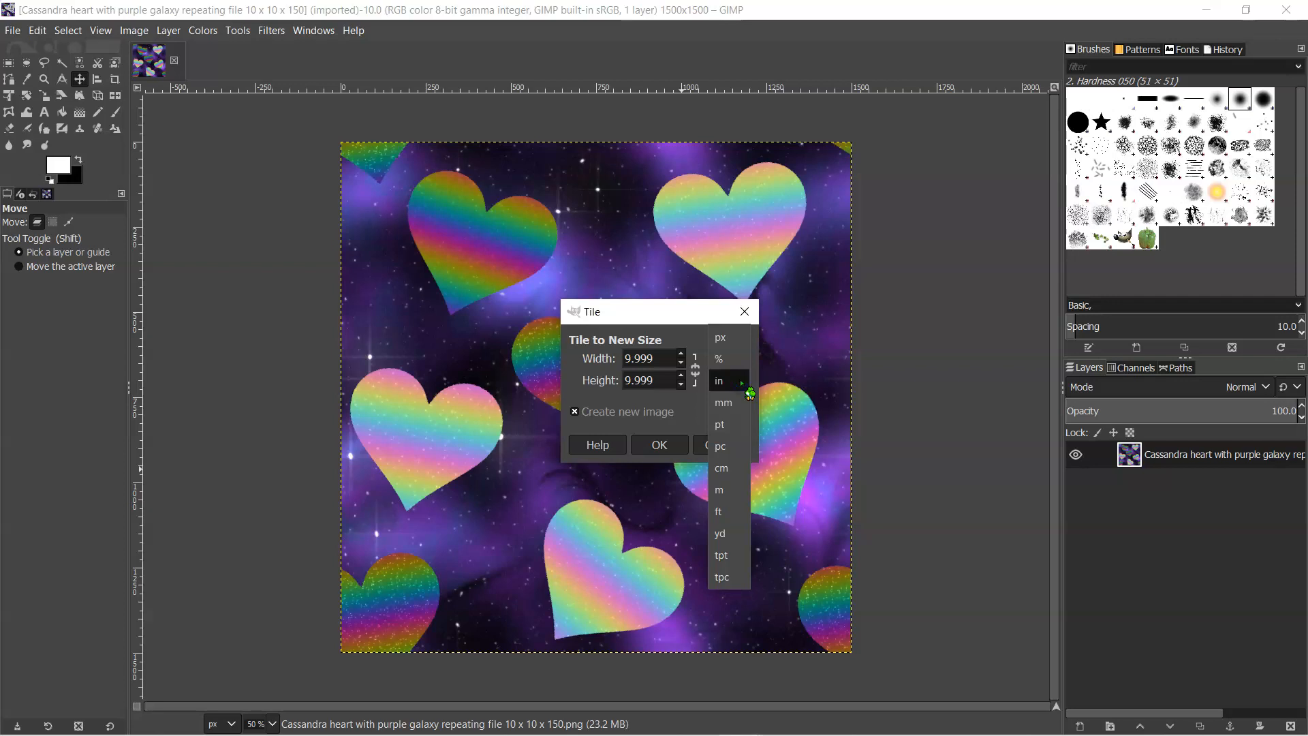
{"action": "left_click", "coordinate": [741, 383]}
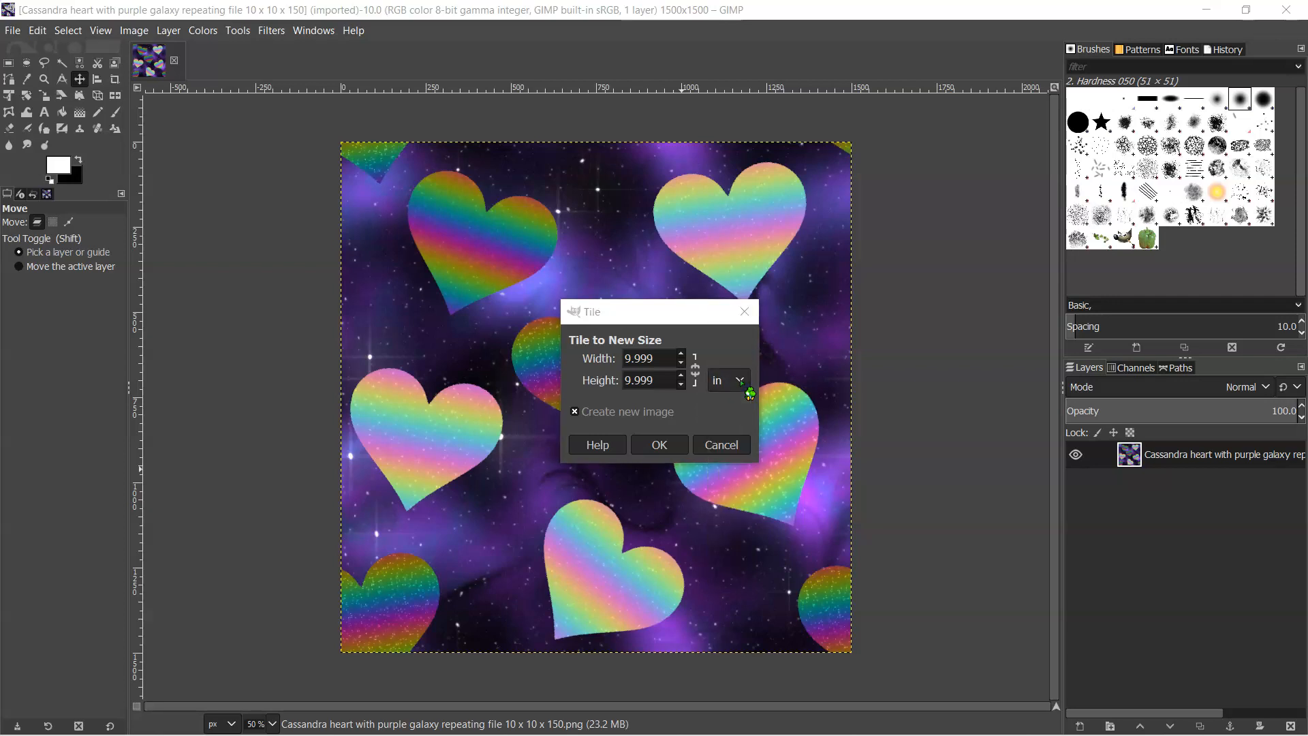
{"action": "key", "text": "alt+Tab"}
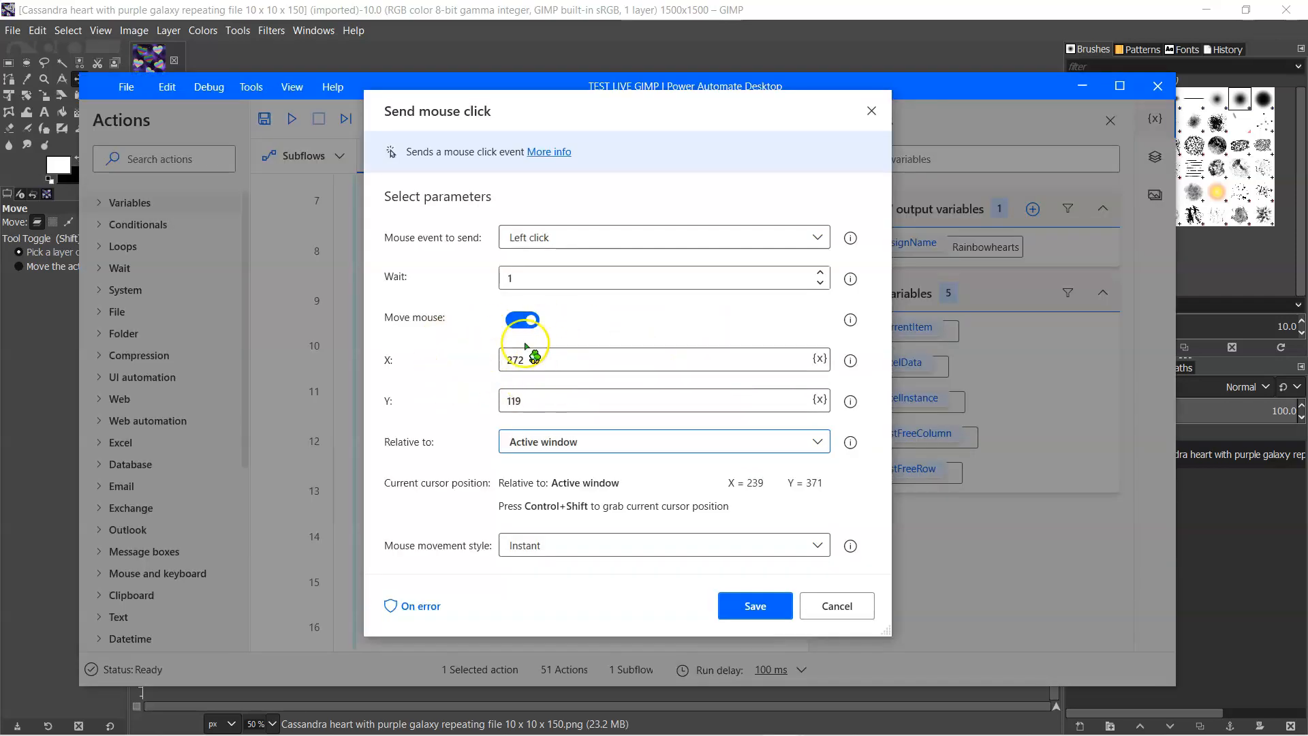
{"action": "left_click", "coordinate": [756, 606]}
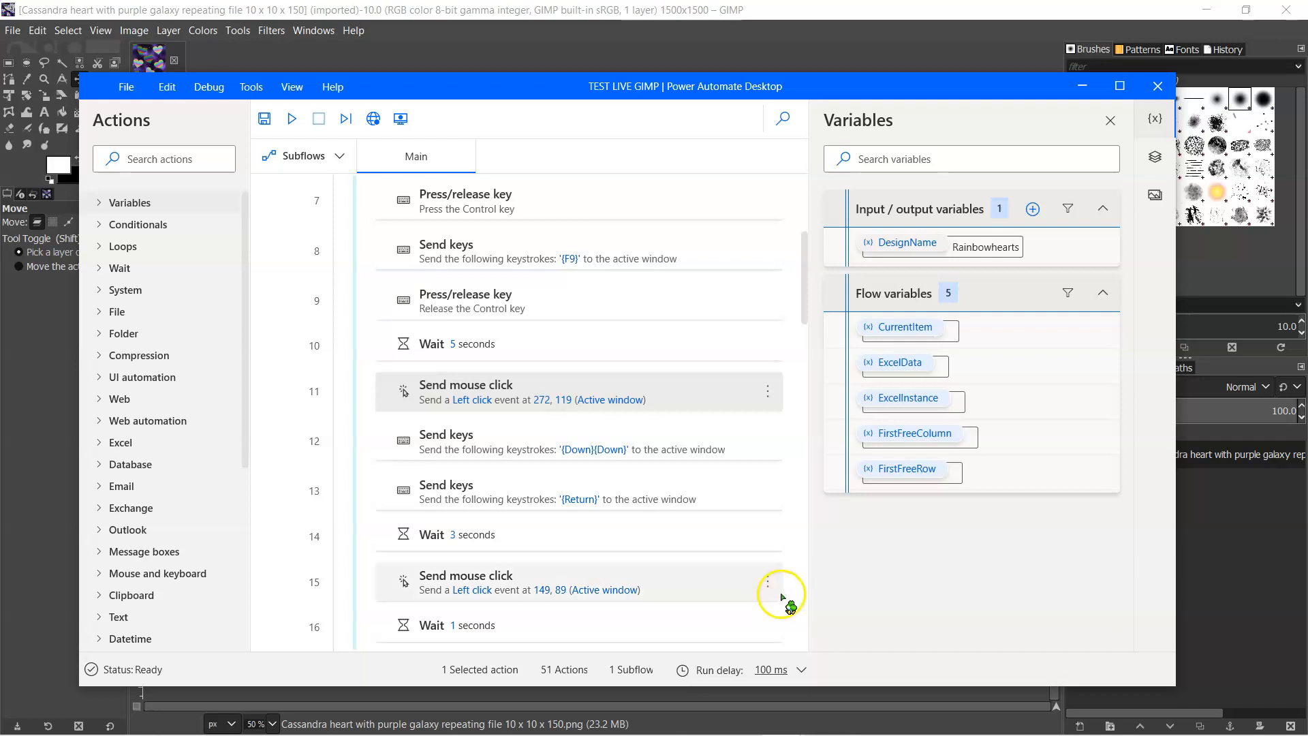
- Try the line 12 keystrokes in the Tile dialog by moving two units down from px to in, and close the dialog
{"action": "left_click", "coordinate": [588, 407]}
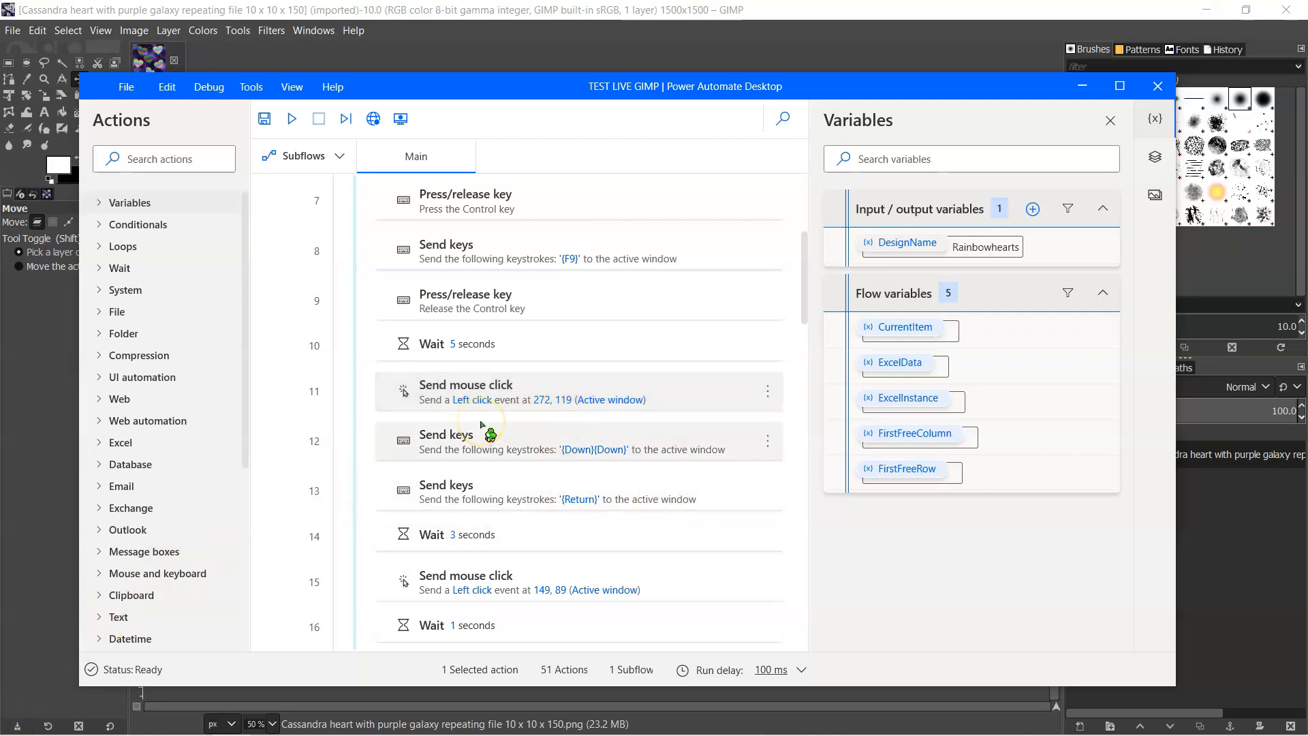
{"action": "scroll", "coordinate": [480, 426], "scroll_direction": "down", "scroll_amount": 3}
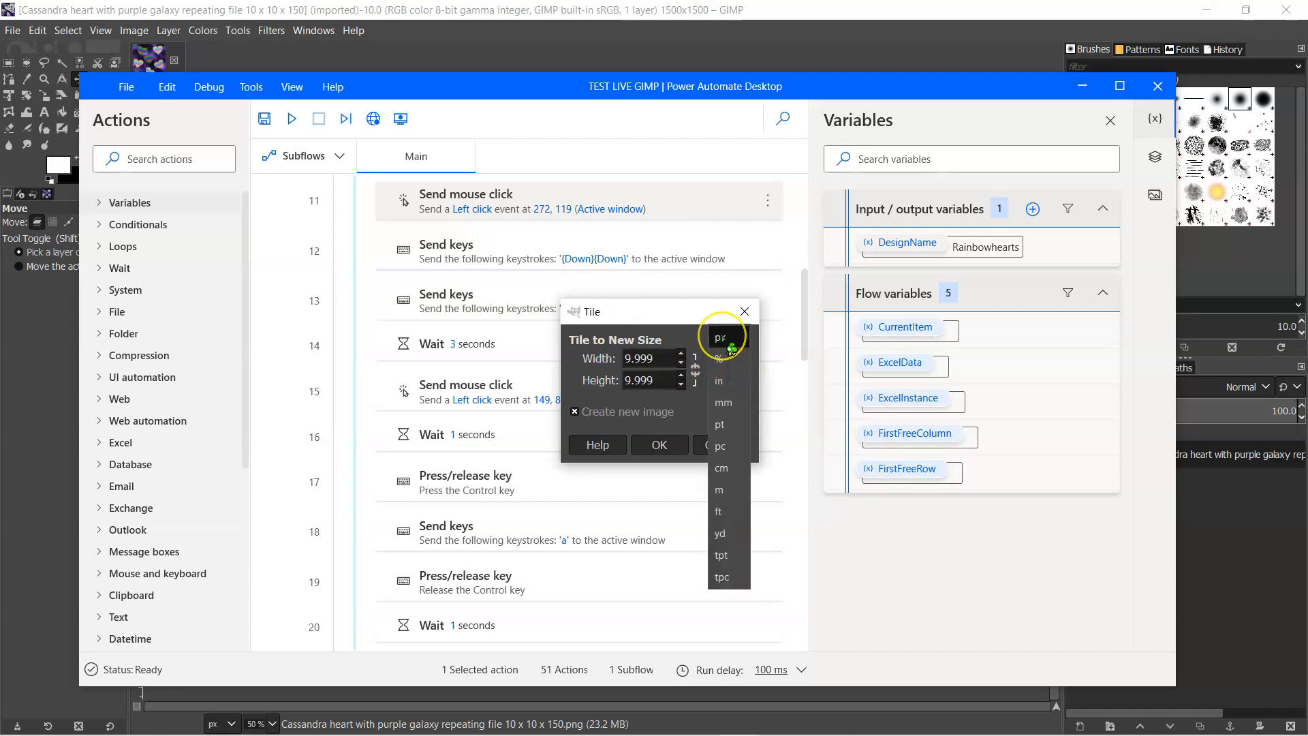
{"action": "key", "text": "Down"}
{"action": "key", "text": "Down"}
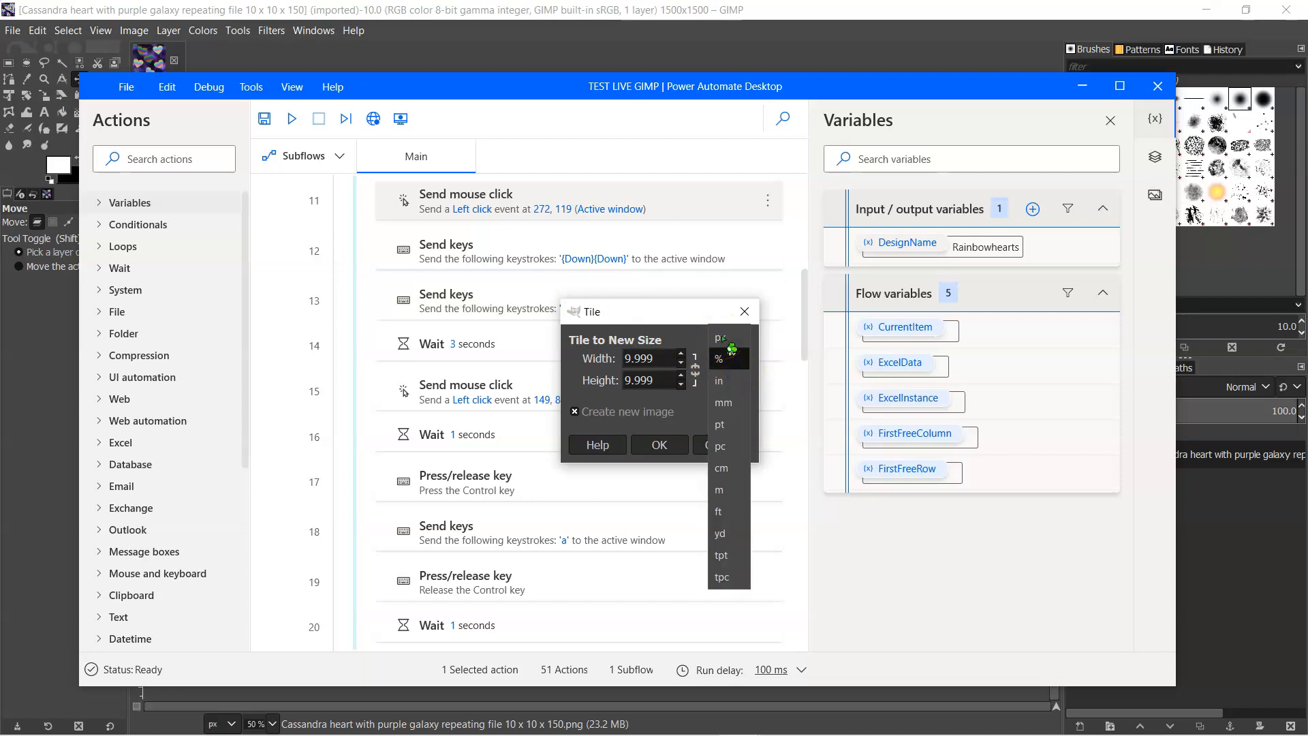
{"action": "left_click", "coordinate": [727, 382]}
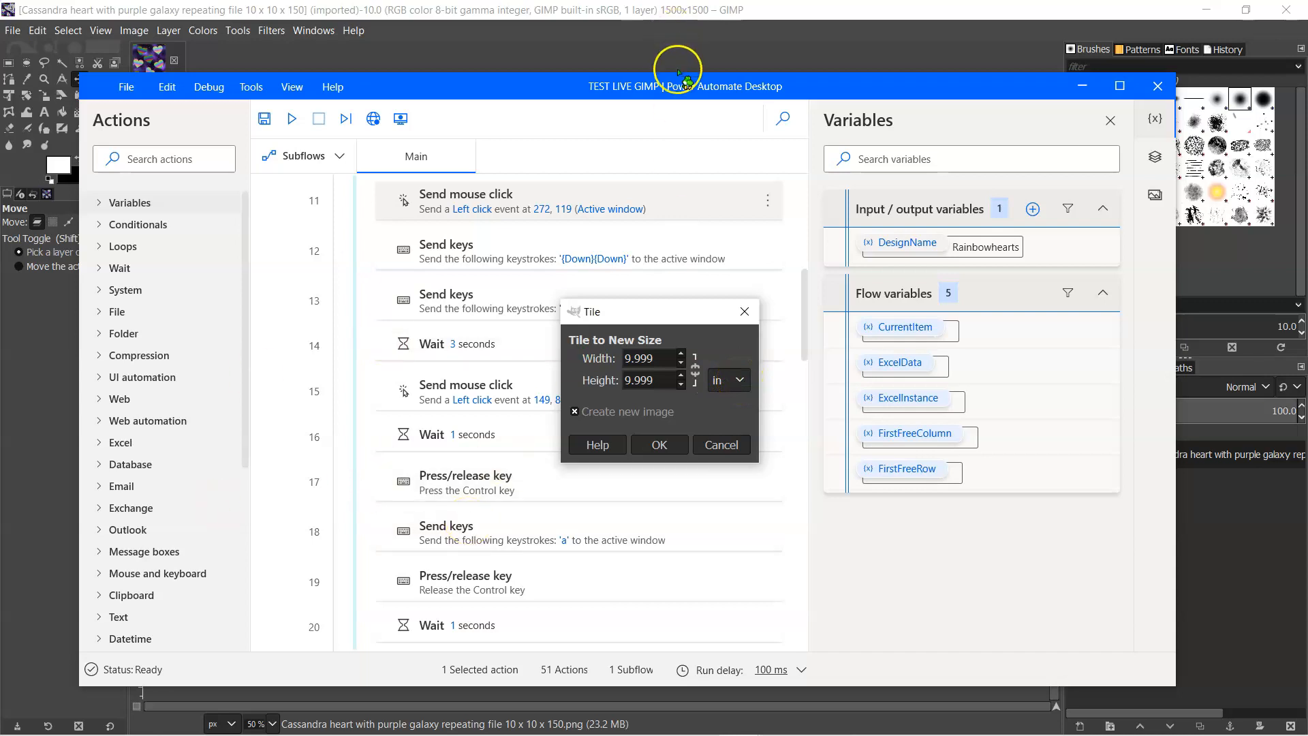
{"action": "left_click", "coordinate": [743, 311]}
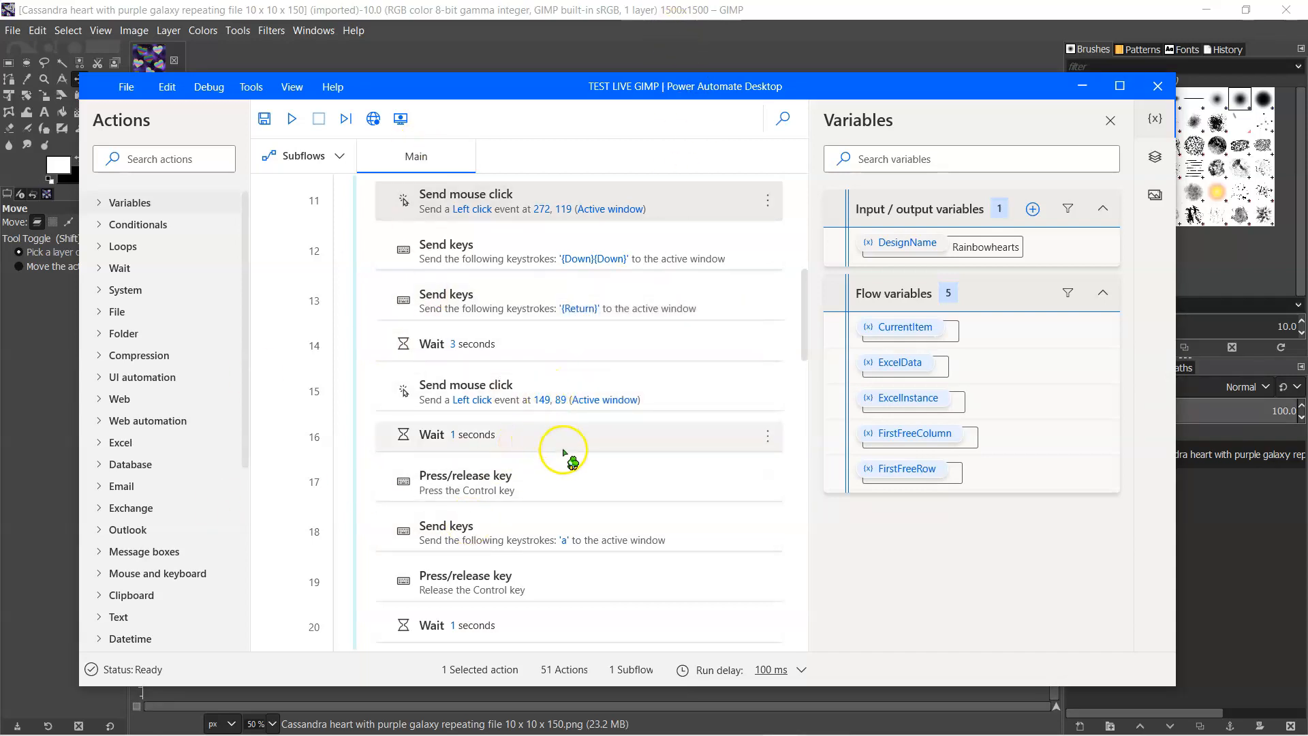
- Review the flow around the line 15 Send mouse click action and switch to PowerPoint's Change Line 15 slide
{"action": "scroll", "coordinate": [569, 436], "scroll_direction": "down", "scroll_amount": 3}
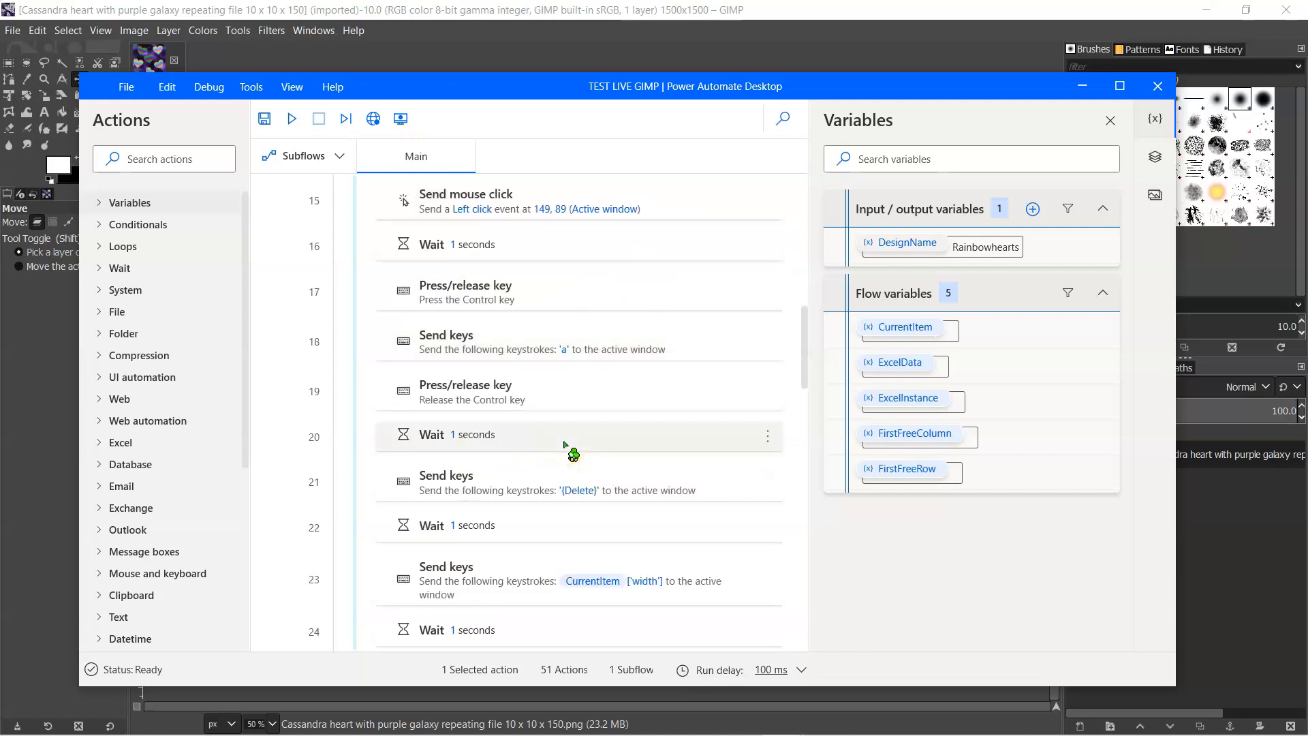
{"action": "scroll", "coordinate": [498, 368], "scroll_direction": "up", "scroll_amount": 5}
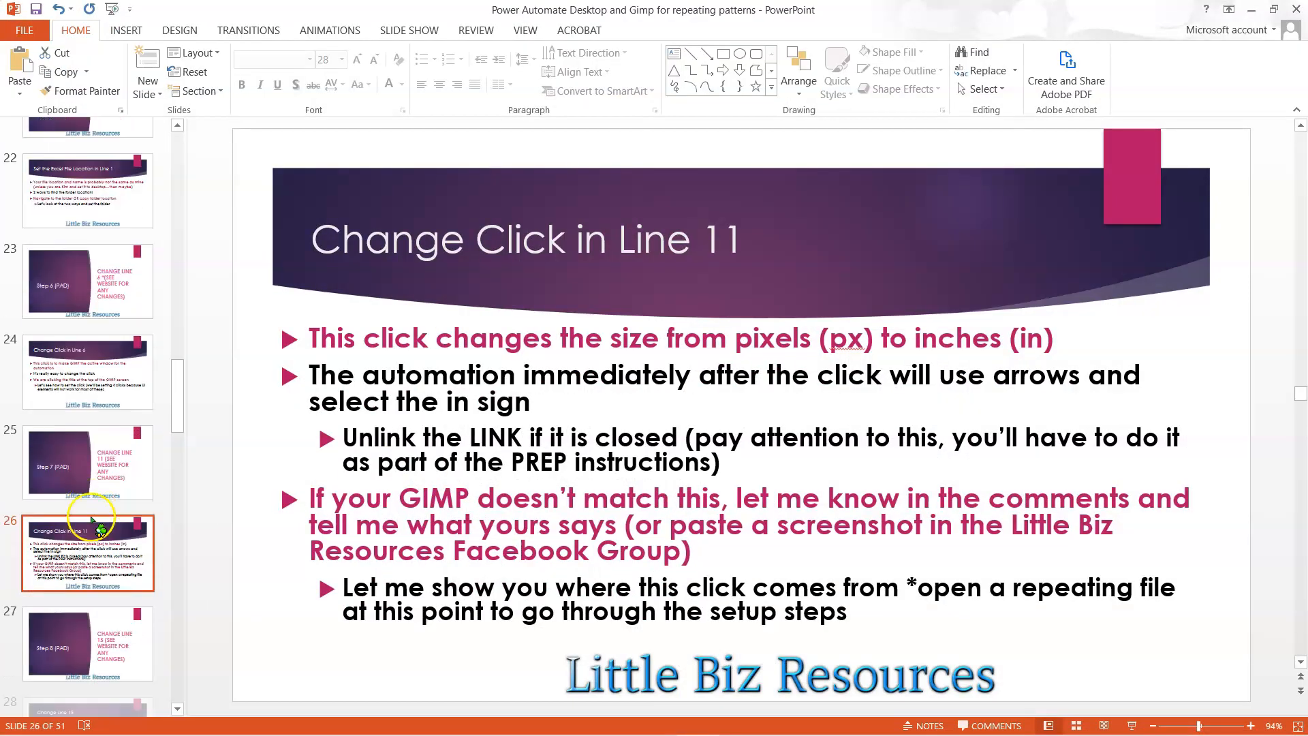
{"action": "scroll", "coordinate": [89, 521], "scroll_direction": "down", "scroll_amount": 2}
{"action": "left_click", "coordinate": [88, 522]}
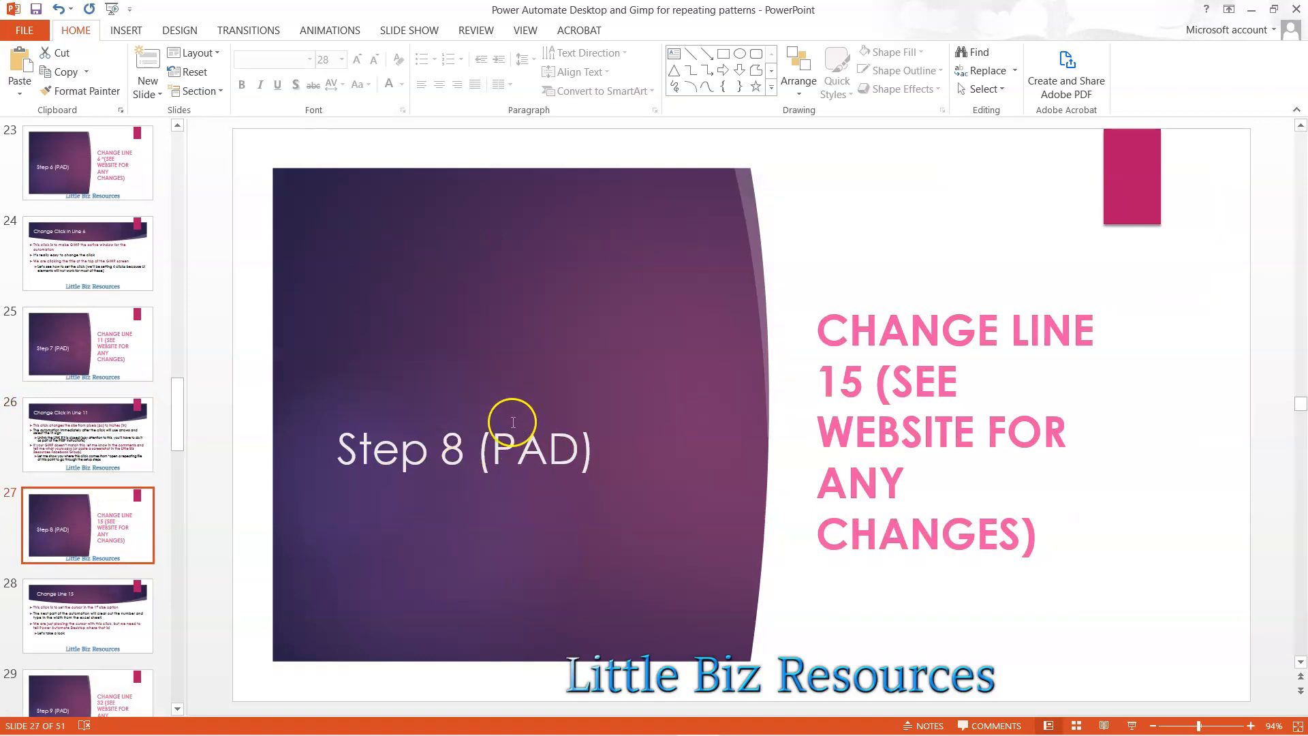
{"action": "scroll", "coordinate": [78, 433], "scroll_direction": "down", "scroll_amount": 1}
{"action": "scroll", "coordinate": [81, 428], "scroll_direction": "down", "scroll_amount": 1}
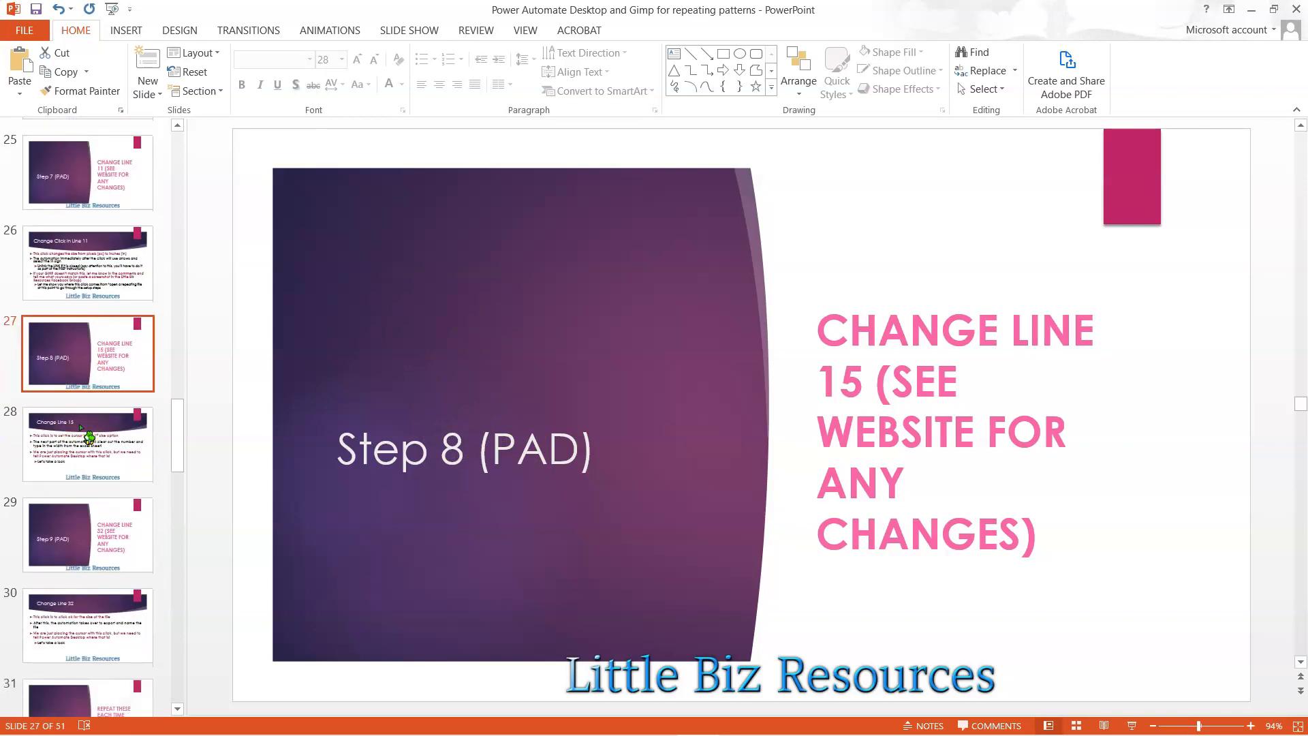
{"action": "left_click", "coordinate": [115, 451]}
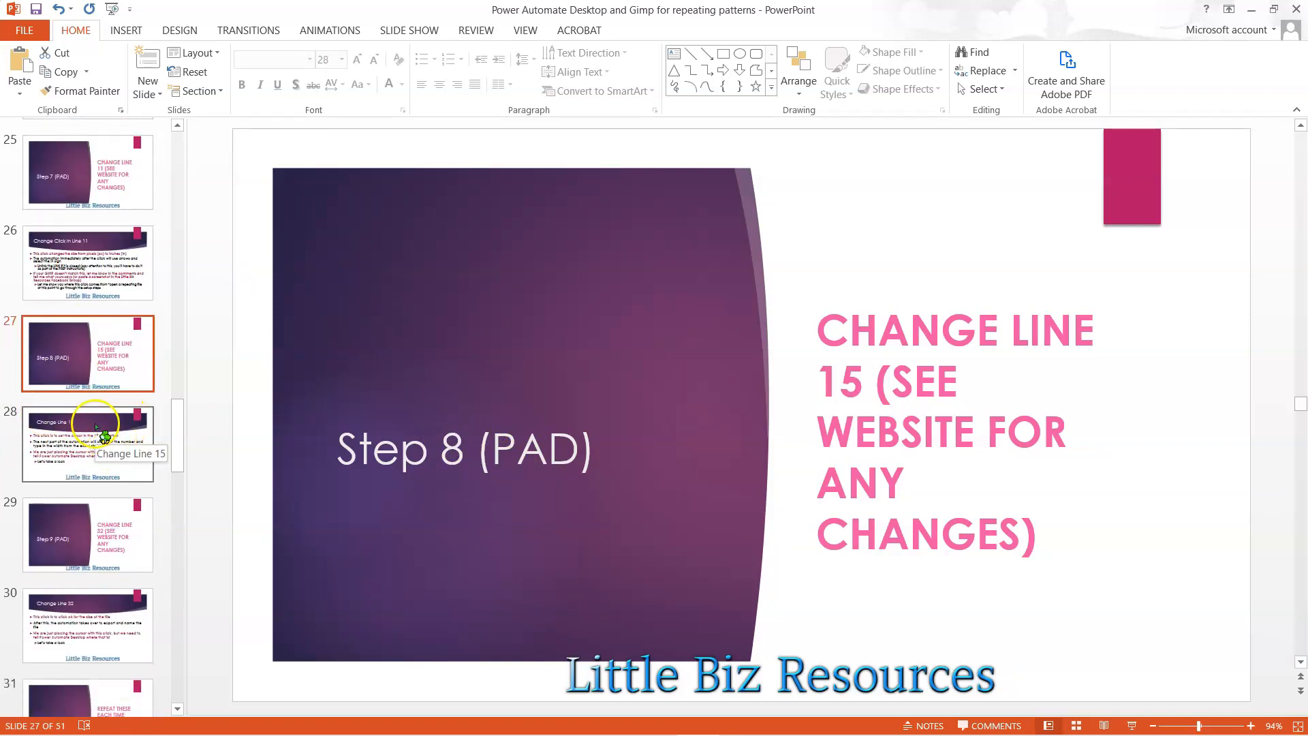
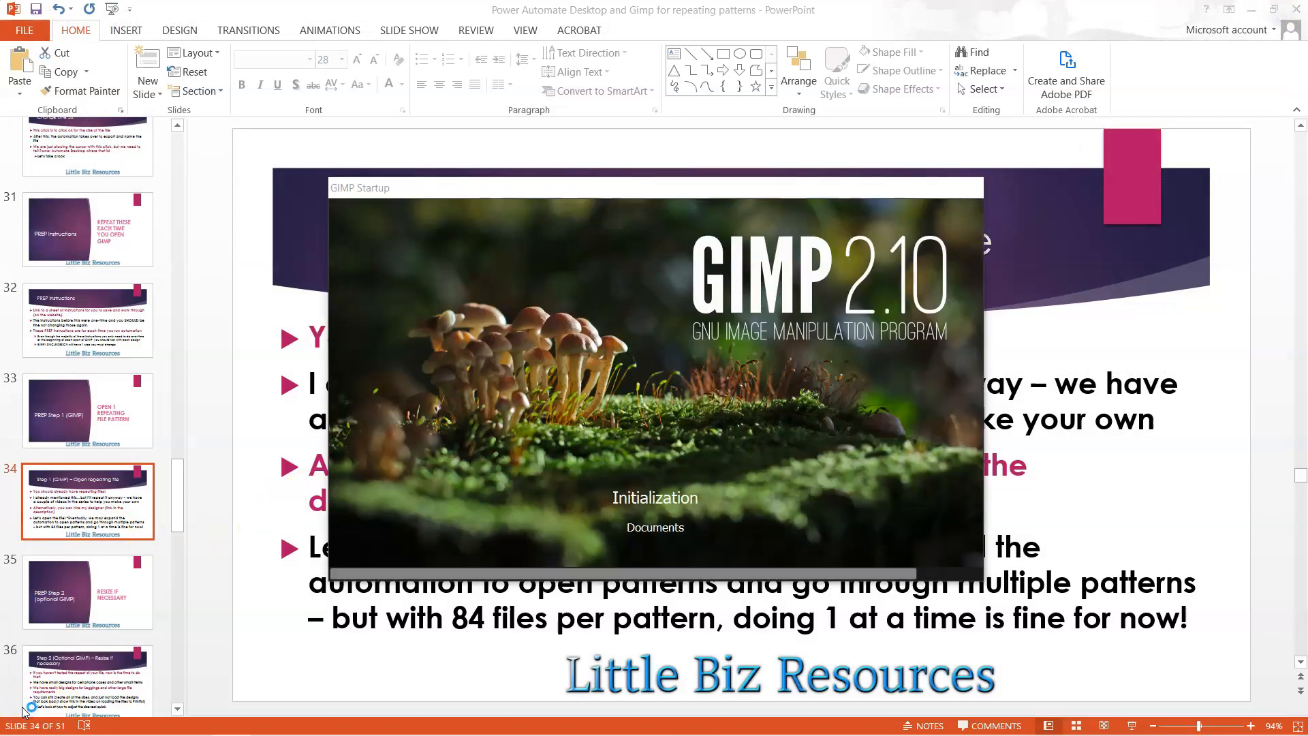
- Switch to GIMP and open the image "Cassandra heart with purple galaxy repeating file 10 x 10 x 150.png"
{"action": "mouse_move", "coordinate": [23, 711]}
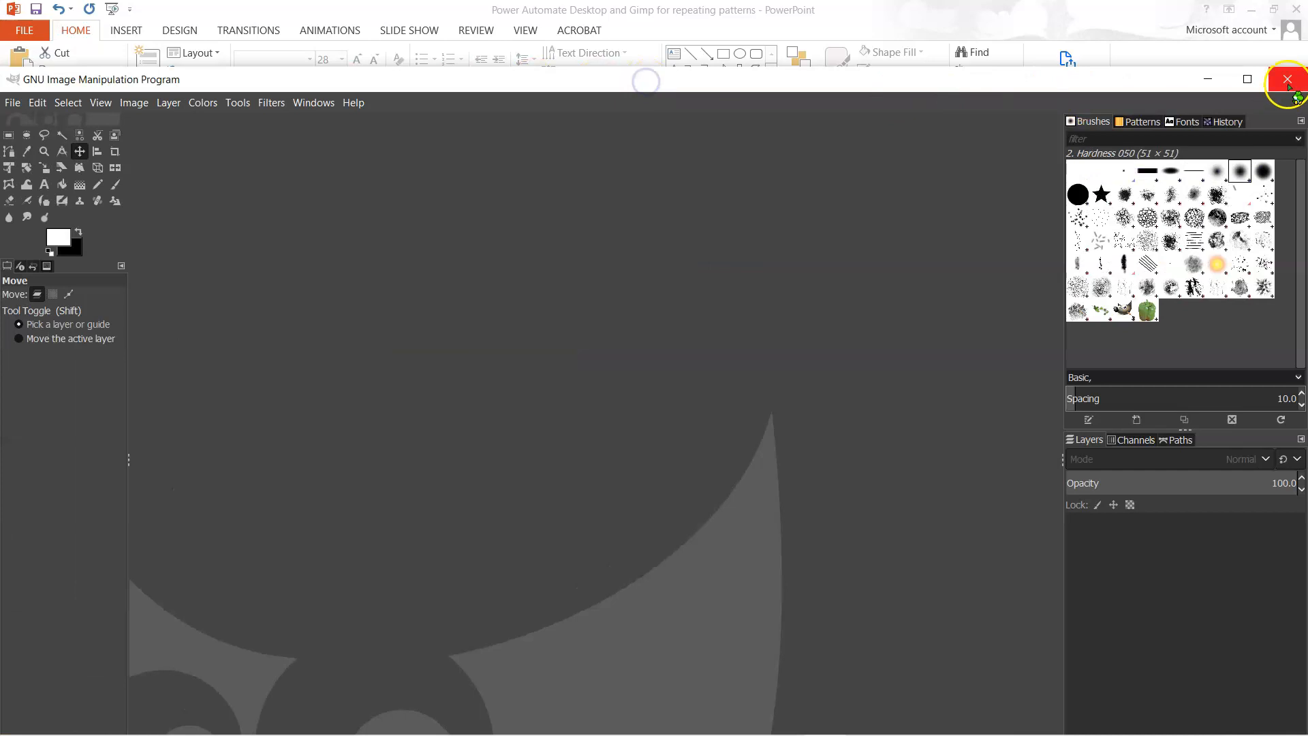
{"action": "left_click", "coordinate": [1248, 79]}
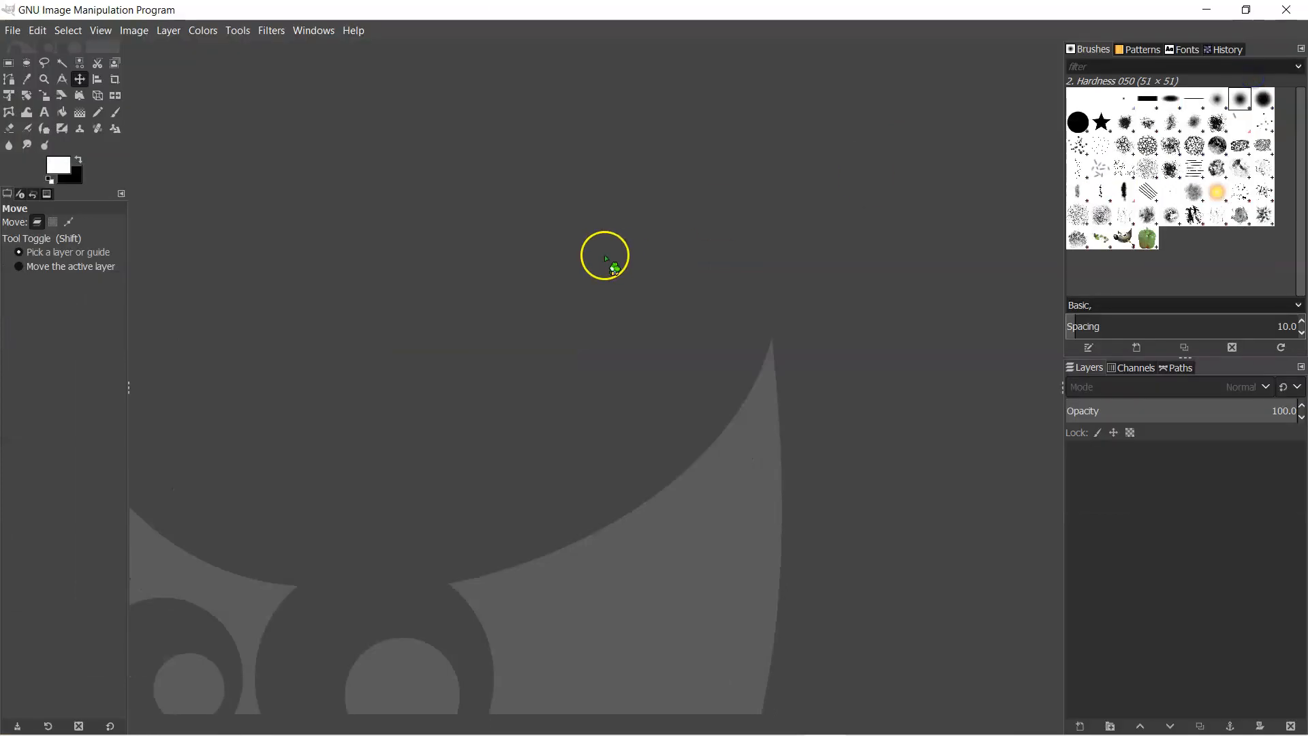
{"action": "left_click", "coordinate": [15, 31]}
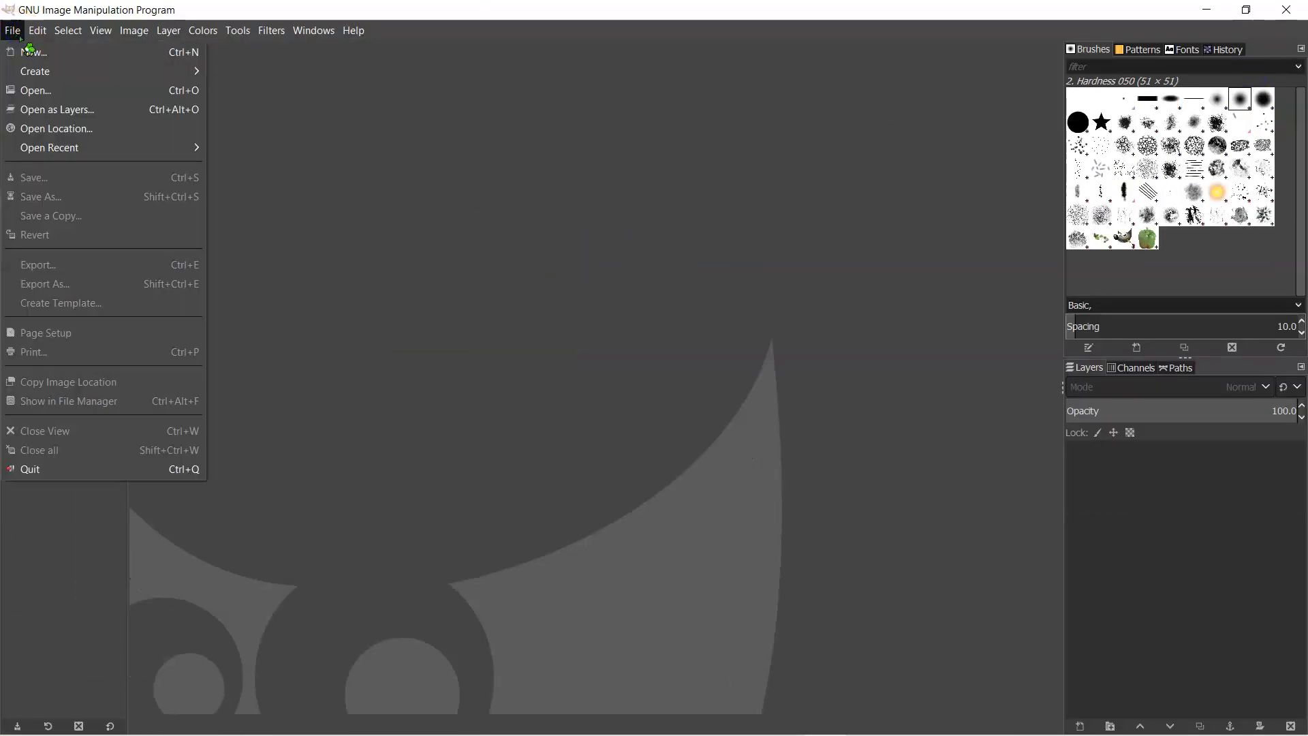
{"action": "left_click", "coordinate": [43, 90]}
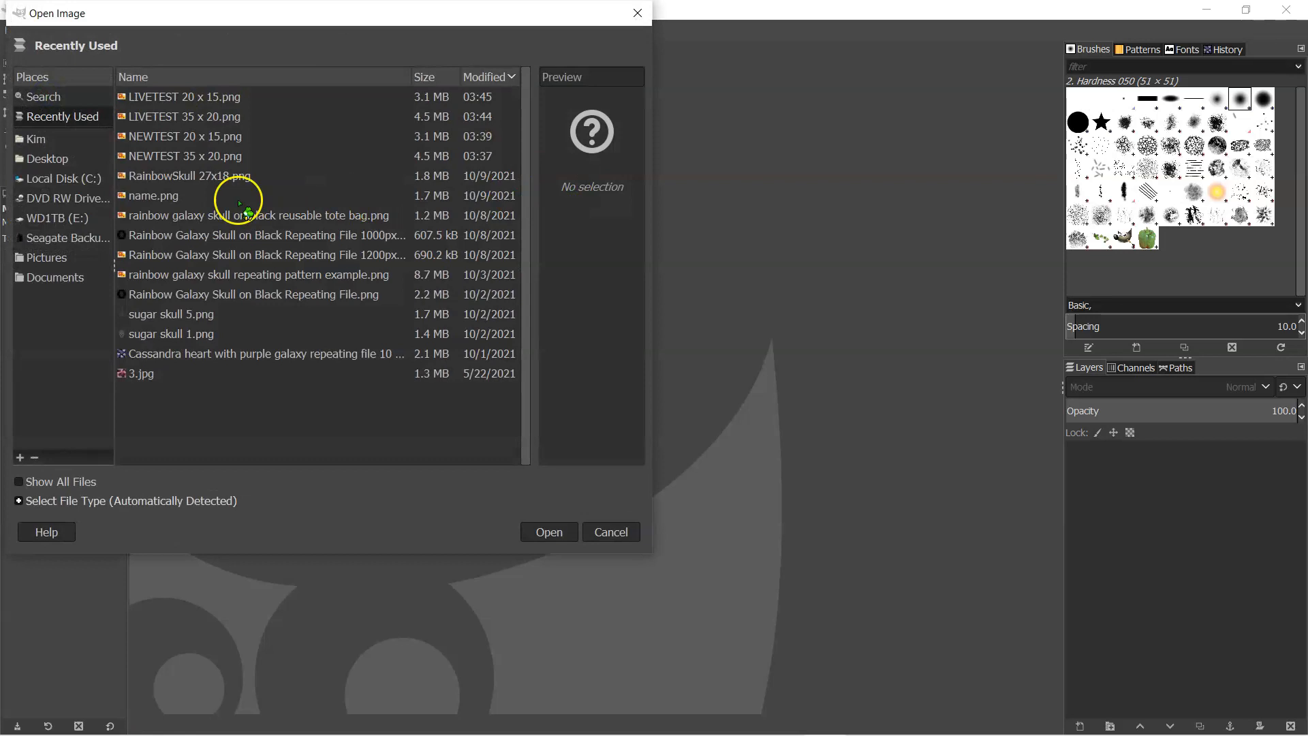
{"action": "left_click", "coordinate": [164, 355]}
{"action": "double_click", "coordinate": [163, 355]}
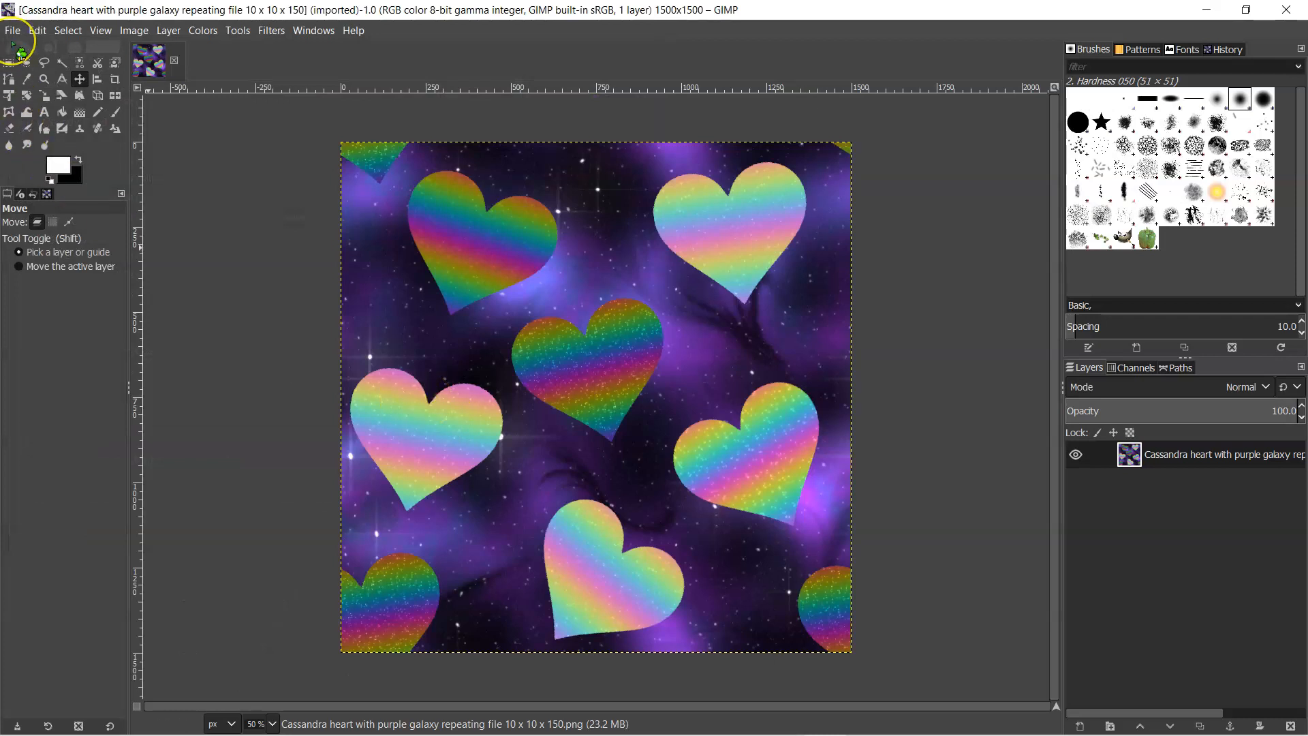
{"action": "left_click", "coordinate": [13, 30]}
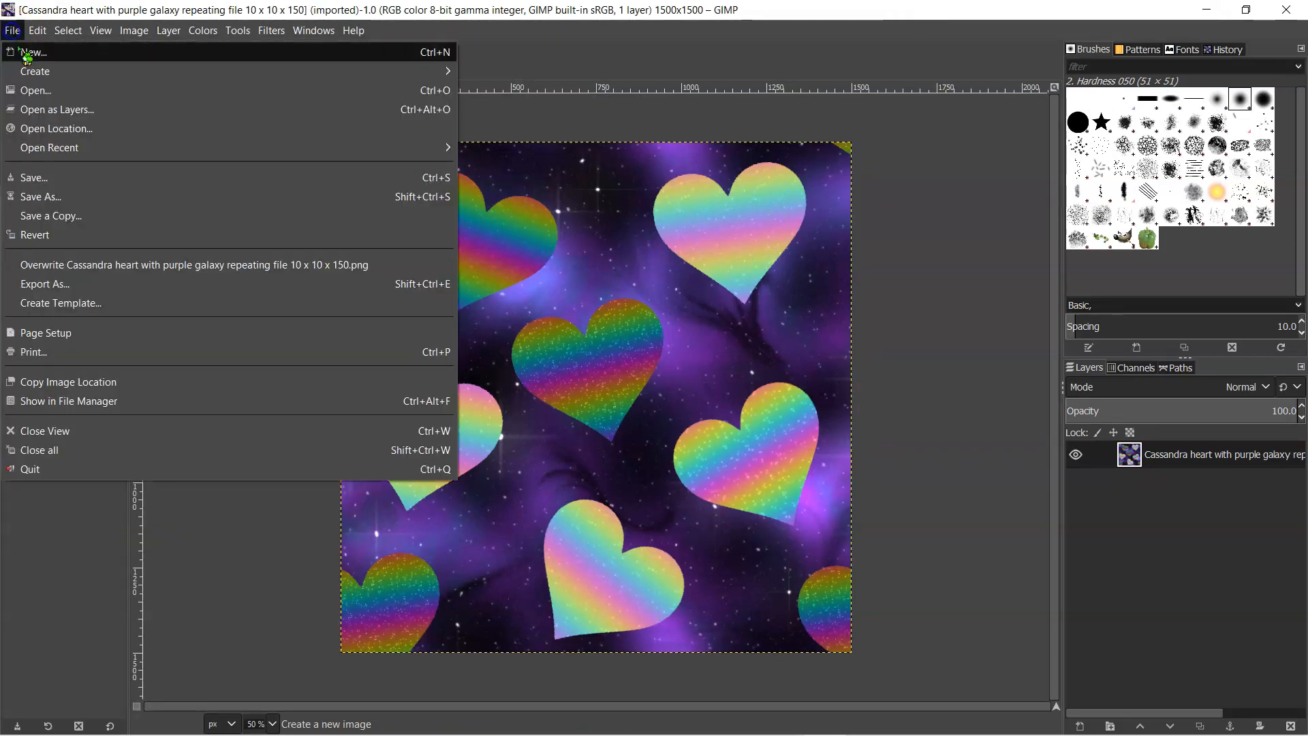
{"action": "left_click", "coordinate": [29, 89]}
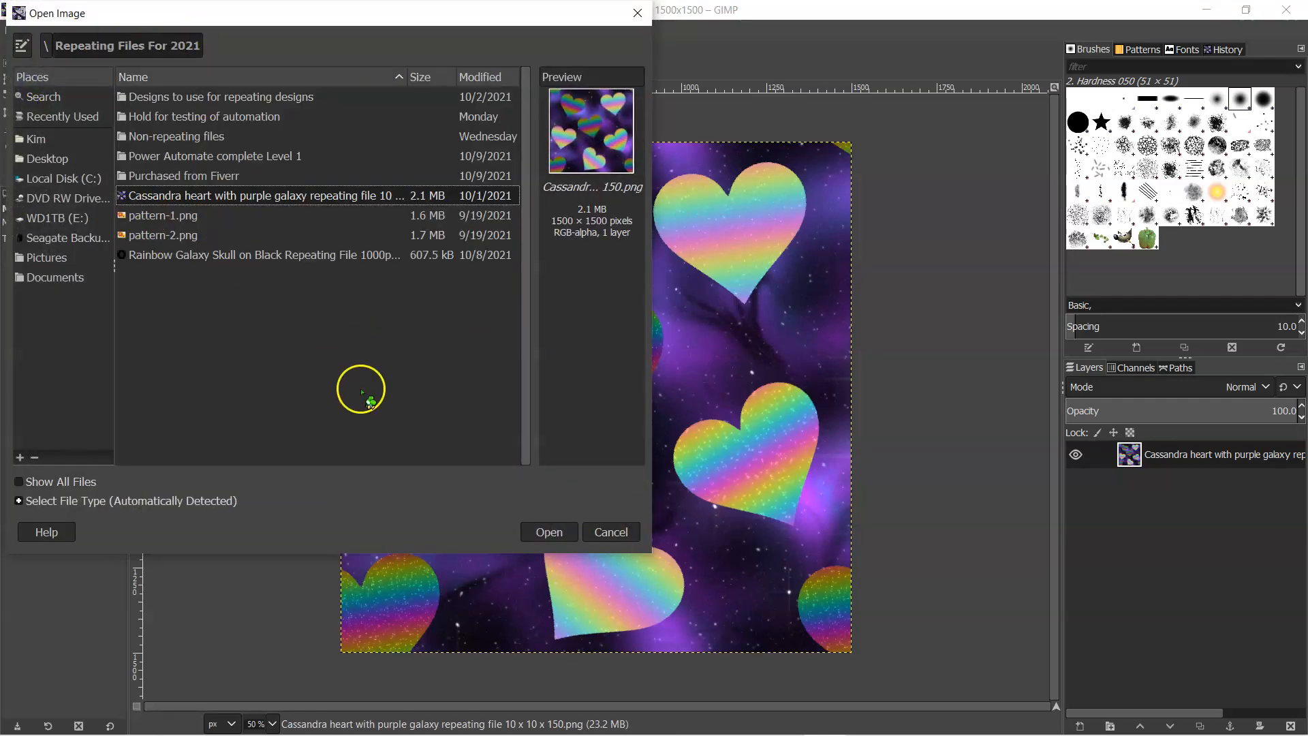
{"action": "left_click", "coordinate": [594, 533]}
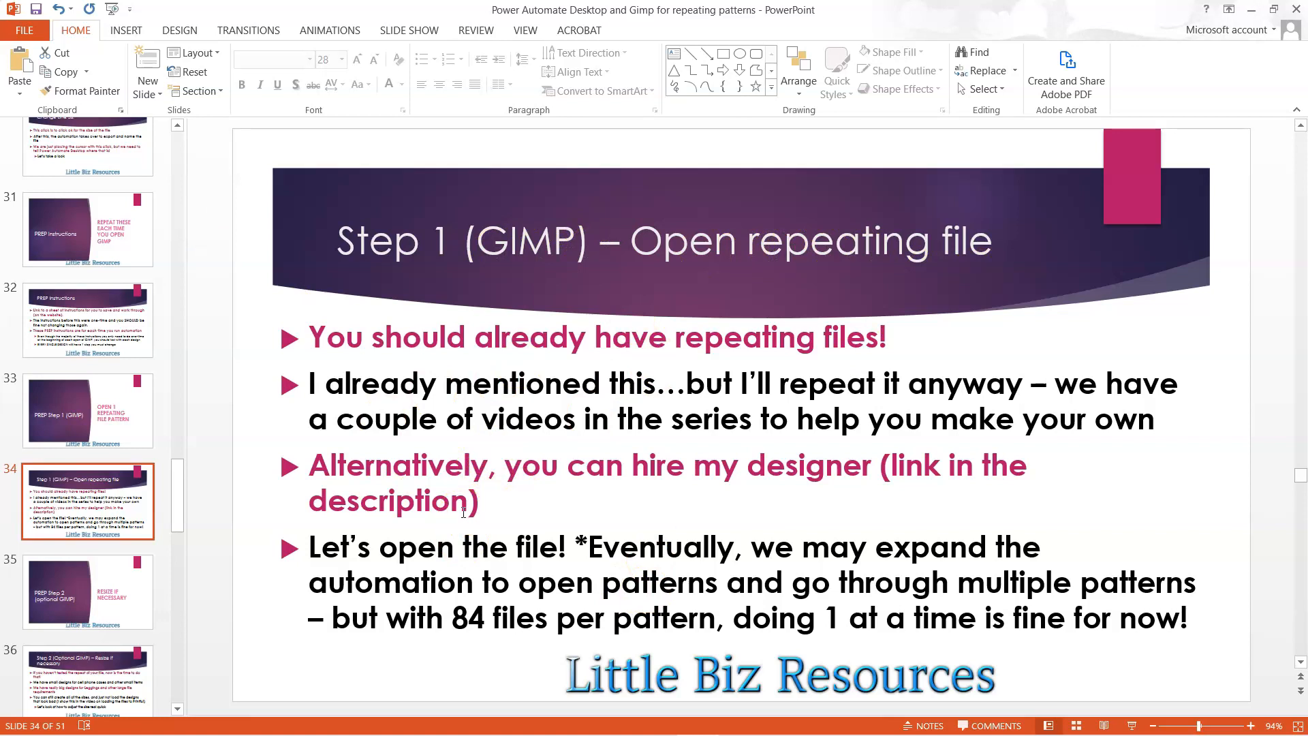
- View the PREP Step 2 slide on optional resizing in PowerPoint, look over the following slides, and return to GIMP
{"action": "left_click", "coordinate": [95, 592]}
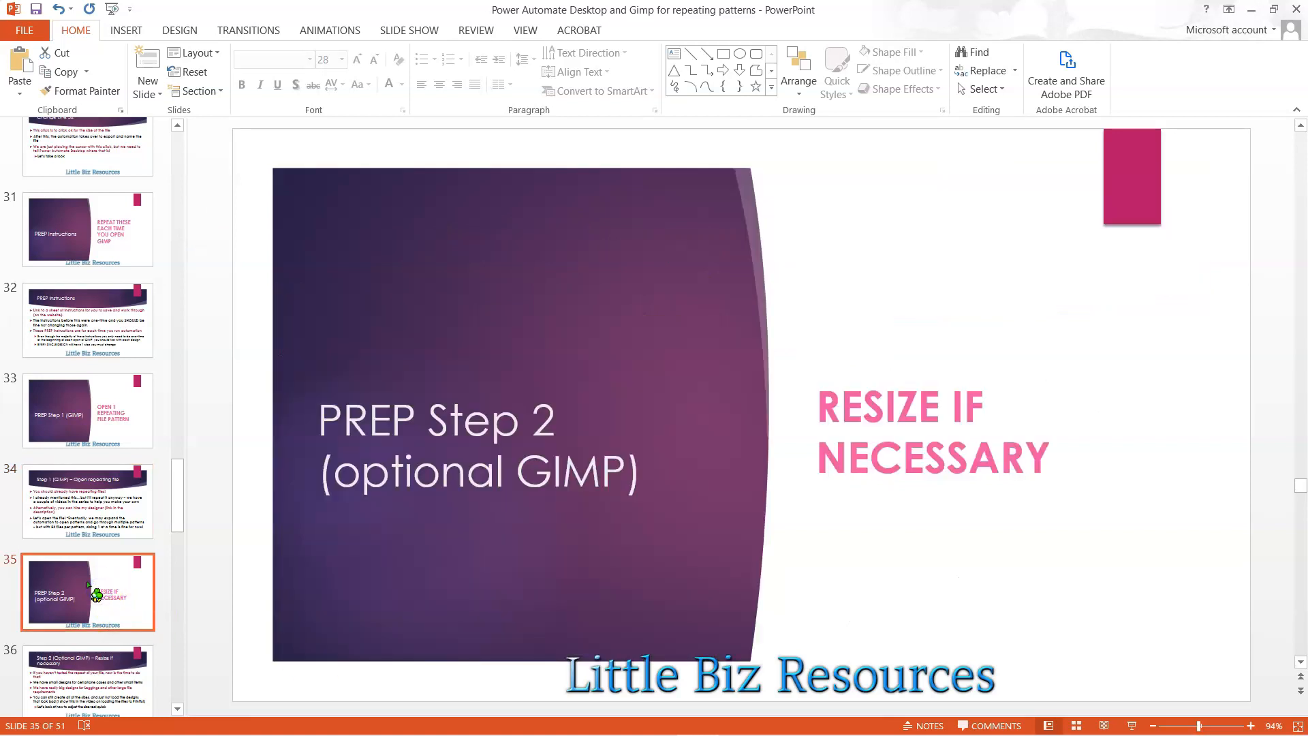
{"action": "scroll", "coordinate": [94, 518], "scroll_direction": "down", "scroll_amount": 3}
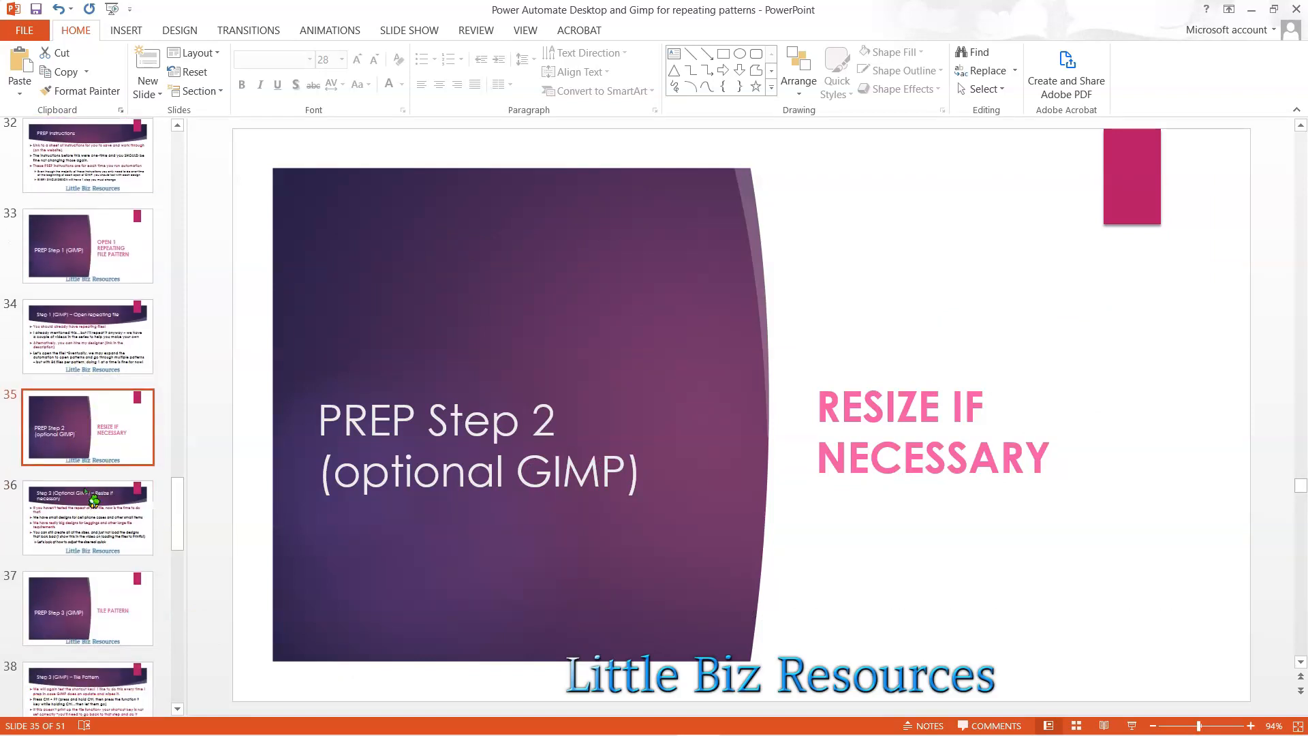
{"action": "scroll", "coordinate": [85, 490], "scroll_direction": "down", "scroll_amount": 1}
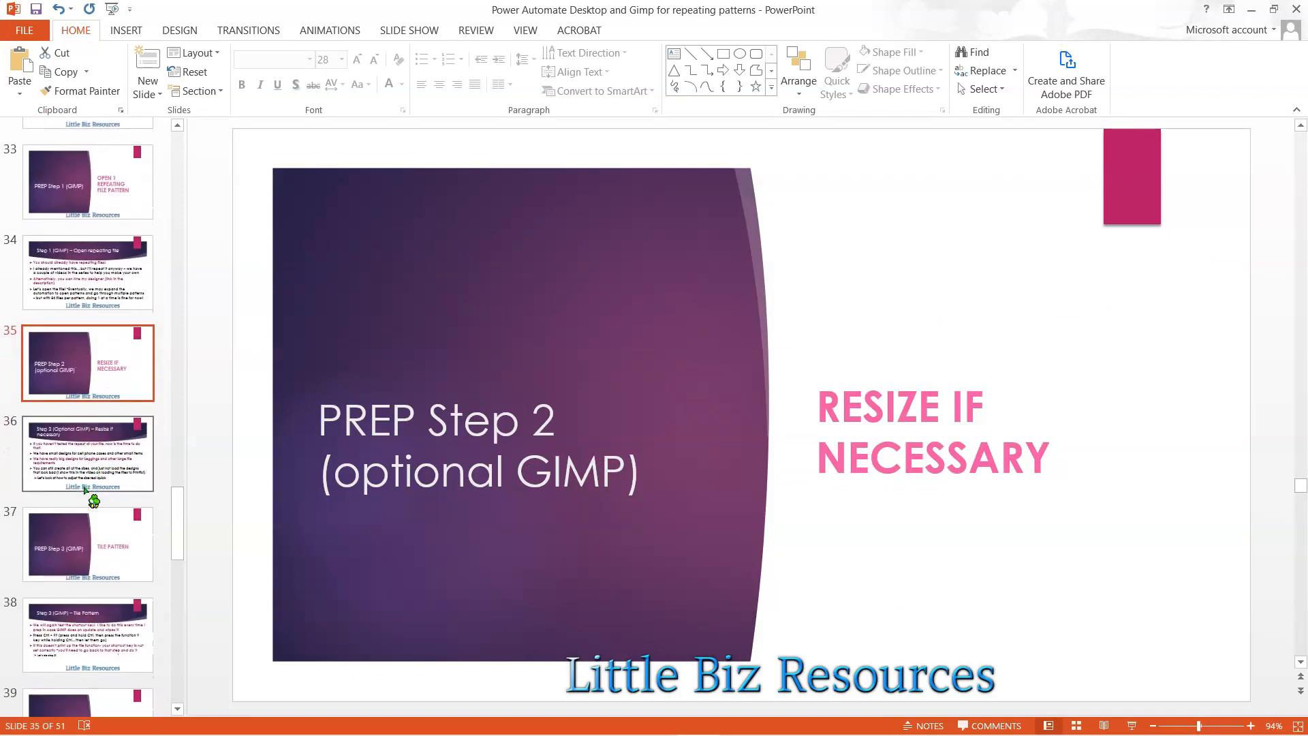
{"action": "scroll", "coordinate": [85, 489], "scroll_direction": "down", "scroll_amount": 2}
{"action": "key", "text": "alt+Tab"}
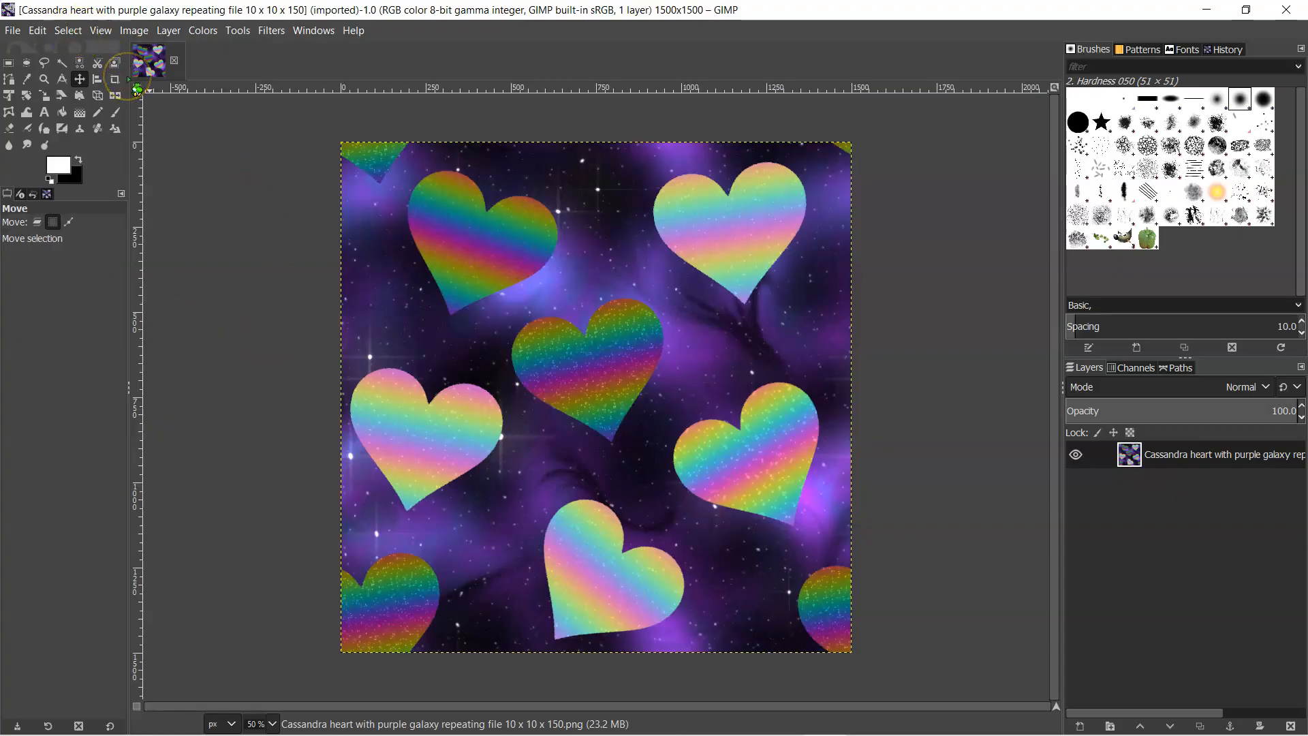
- Try tiling the full-size heart pattern into a new 40 × 40 in image, and close that image without saving
{"action": "key", "text": "ctrl+shift+f"}
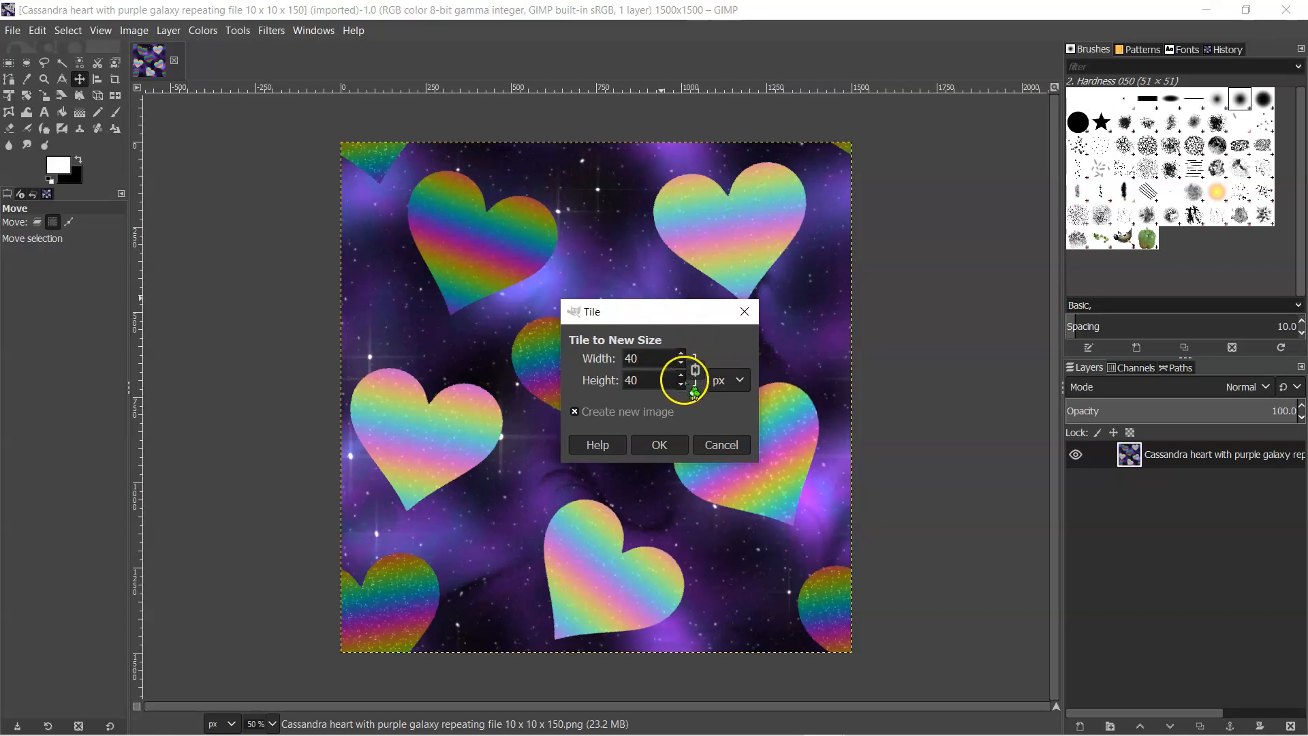
{"action": "left_click", "coordinate": [728, 380]}
{"action": "left_click", "coordinate": [723, 429]}
{"action": "left_click_drag", "start_coordinate": [656, 366], "coordinate": [539, 359]}
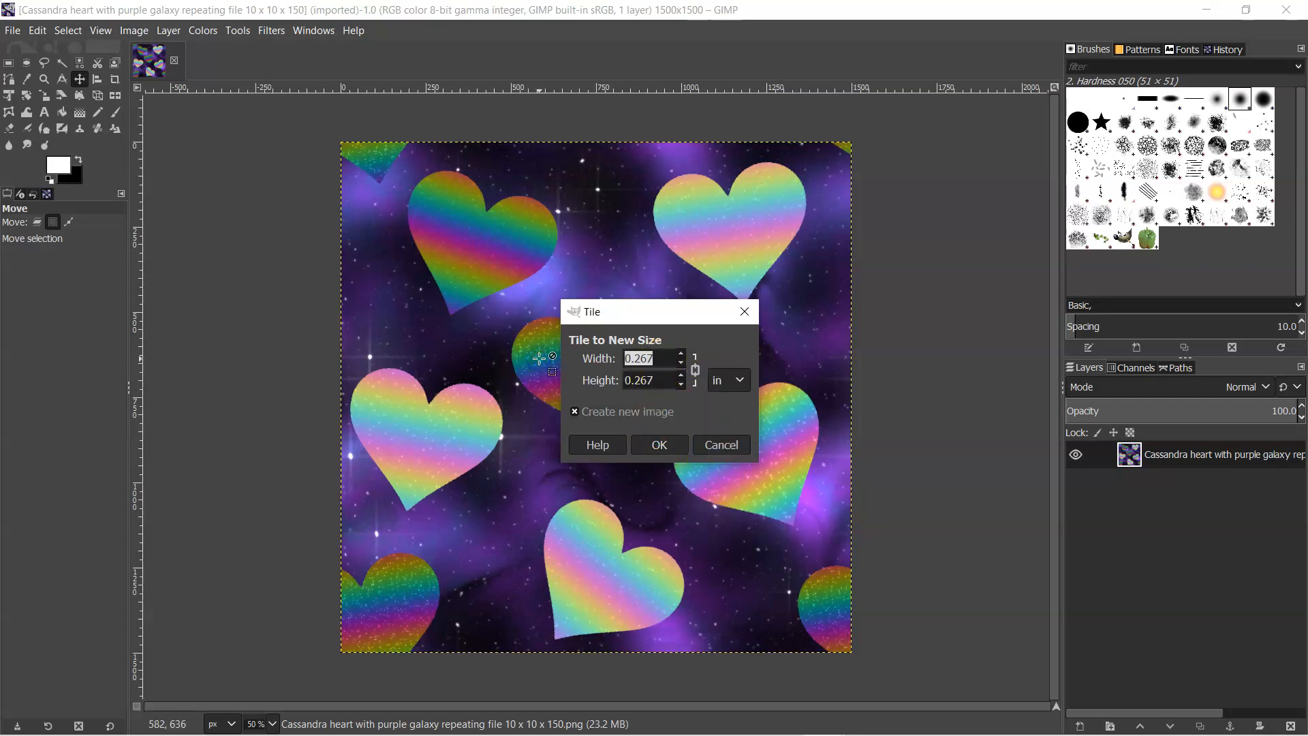
{"action": "left_click", "coordinate": [660, 445]}
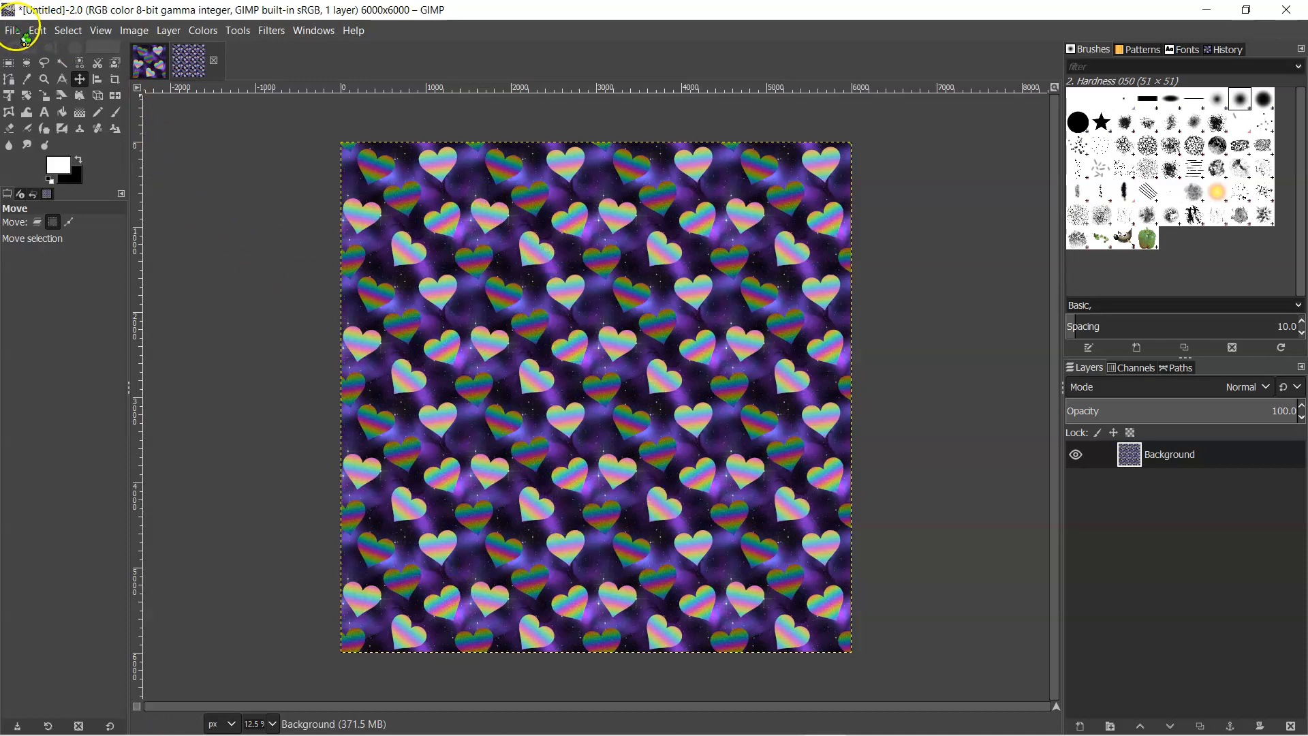
{"action": "left_click", "coordinate": [213, 60]}
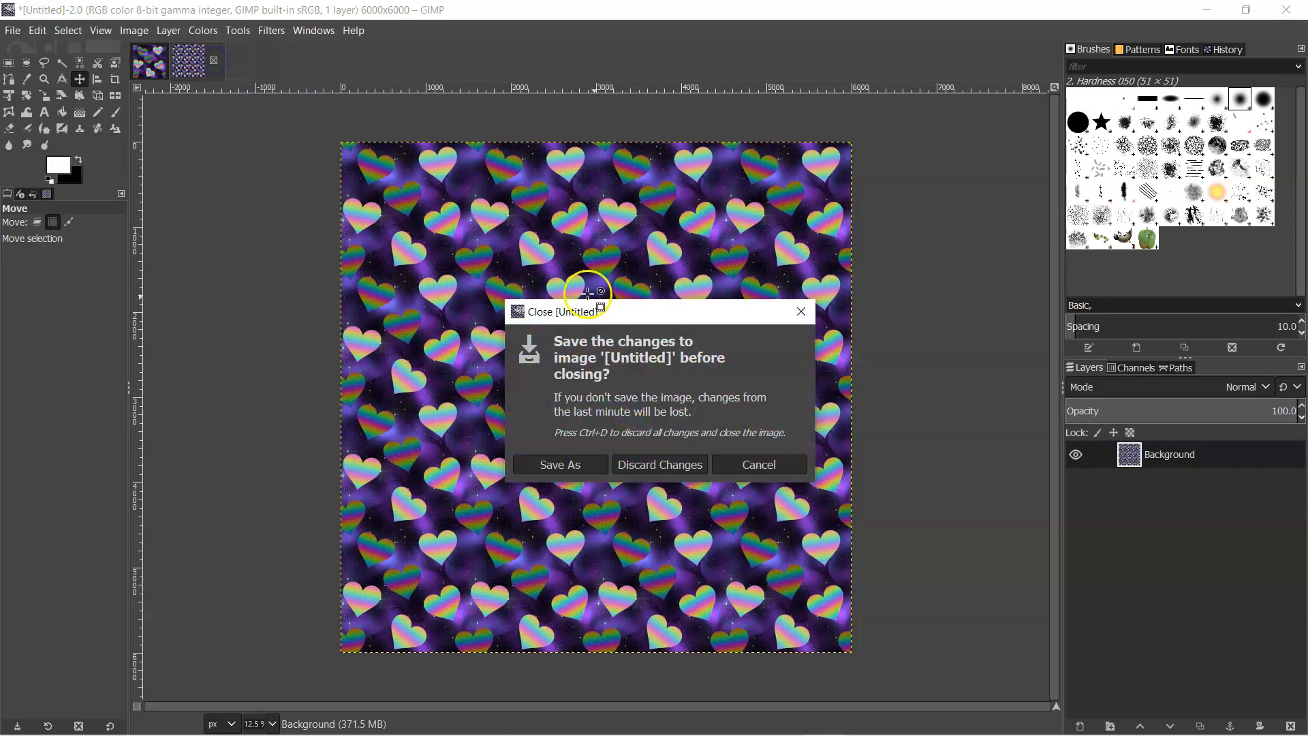
{"action": "left_click", "coordinate": [664, 467]}
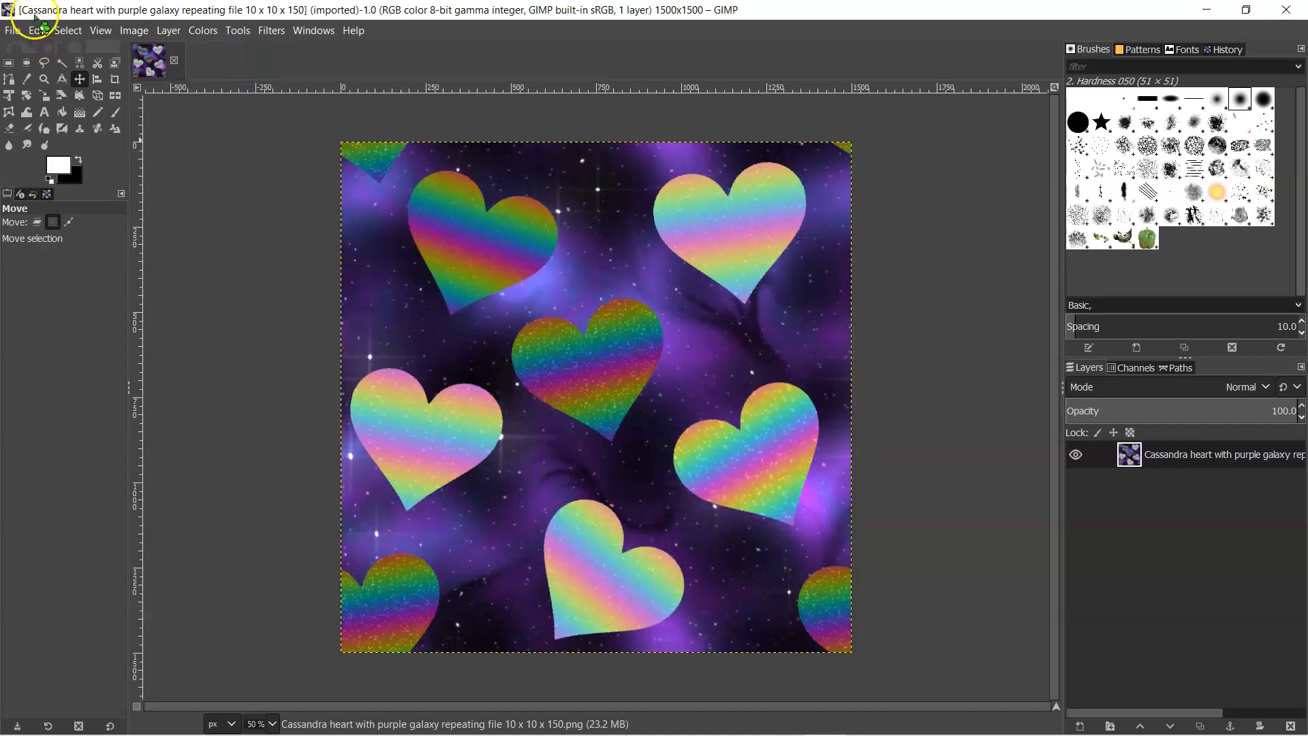
- Try tiling the heart pattern in inches into a new 450 × 750 px image, 5 in high, and discard it
{"action": "left_click", "coordinate": [79, 75]}
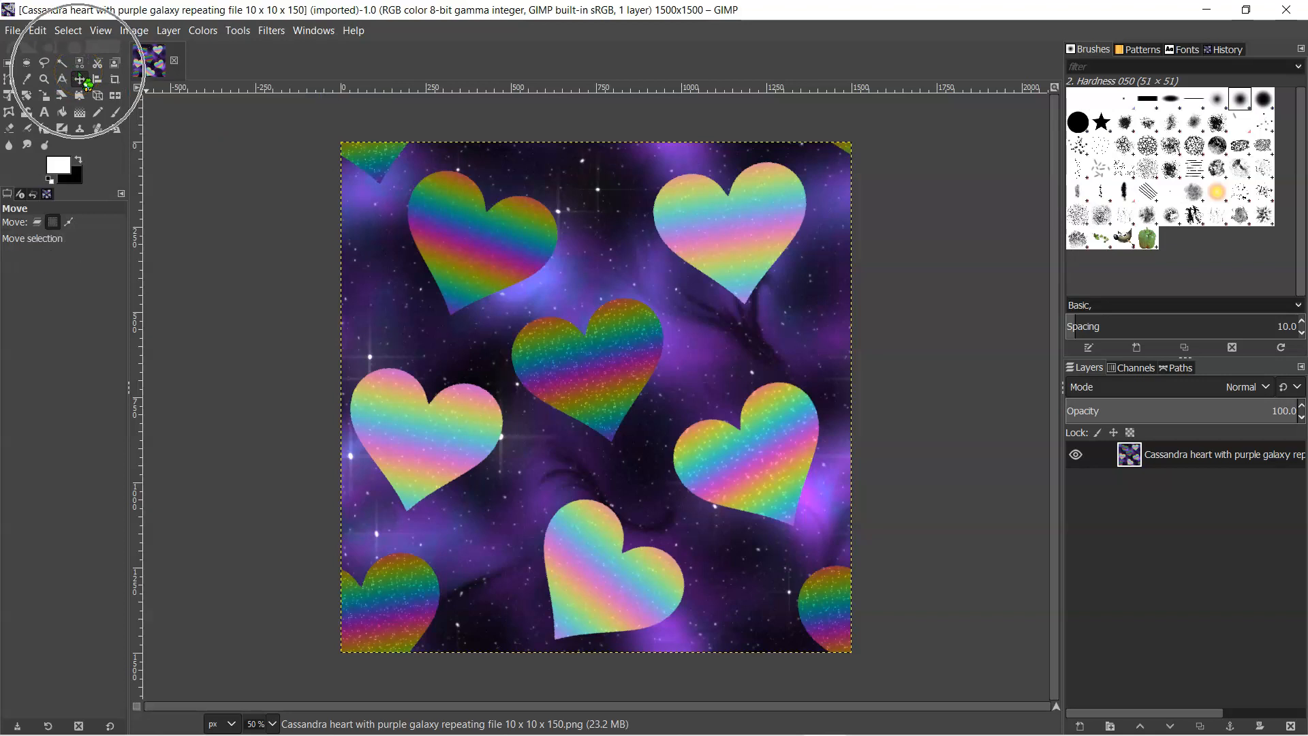
{"action": "left_click", "coordinate": [80, 77]}
{"action": "key", "text": "ctrl+shift+f"}
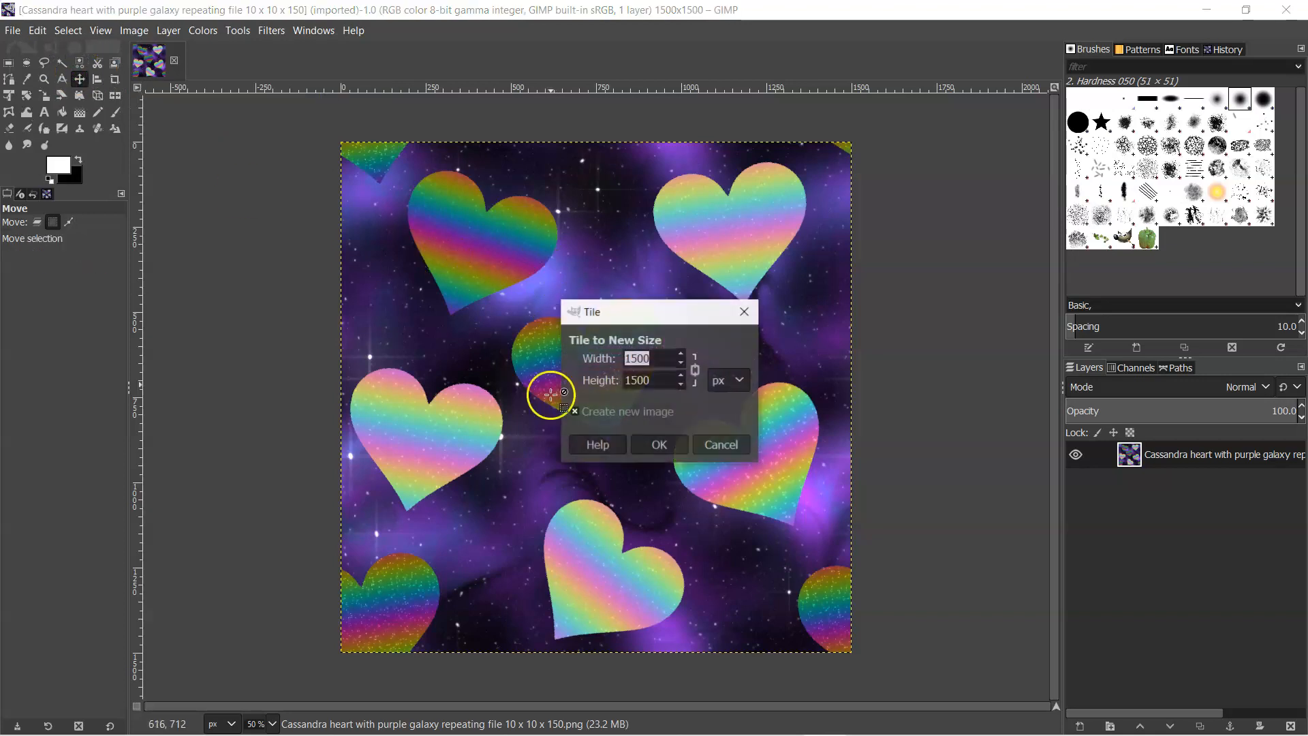
{"action": "left_click", "coordinate": [647, 359]}
{"action": "left_click", "coordinate": [718, 380]}
{"action": "left_click", "coordinate": [723, 411]}
{"action": "left_click_drag", "start_coordinate": [660, 357], "coordinate": [560, 281]}
{"action": "type", "text": "5"}
{"action": "left_click", "coordinate": [656, 442]}
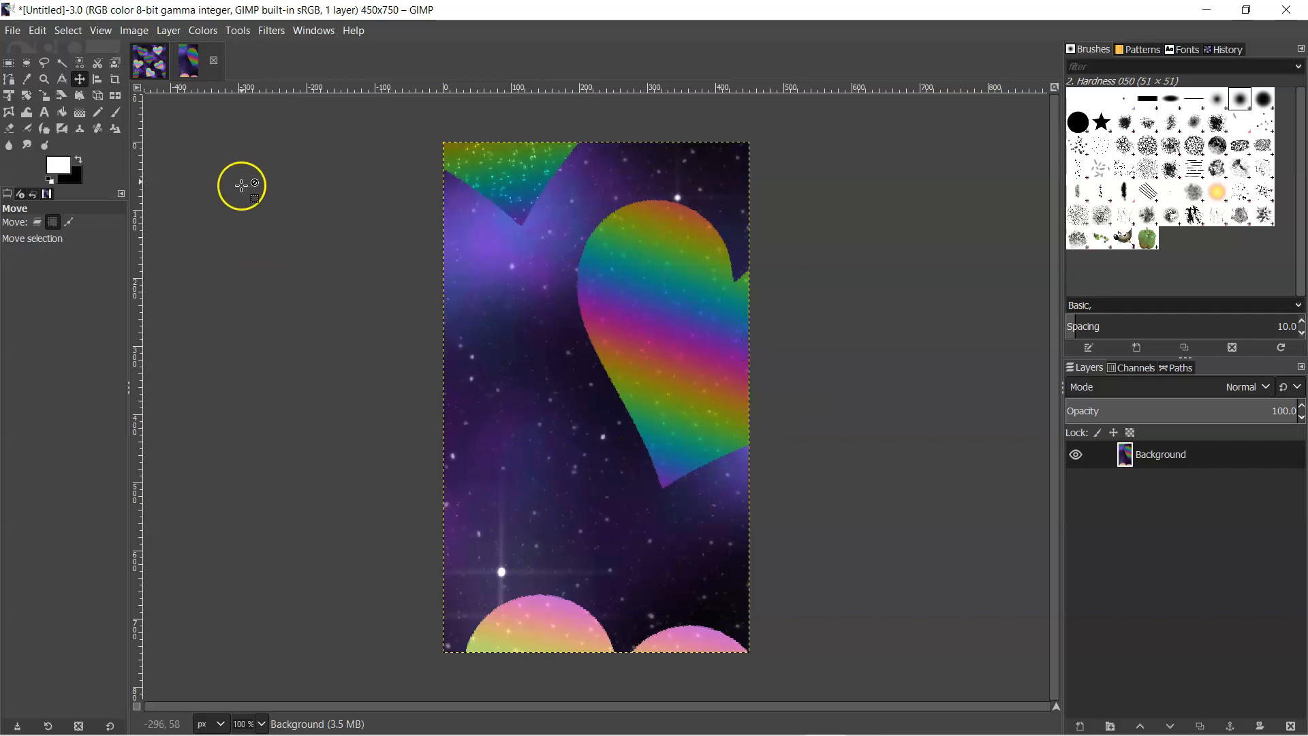
{"action": "left_click", "coordinate": [214, 61]}
{"action": "left_click", "coordinate": [659, 465]}
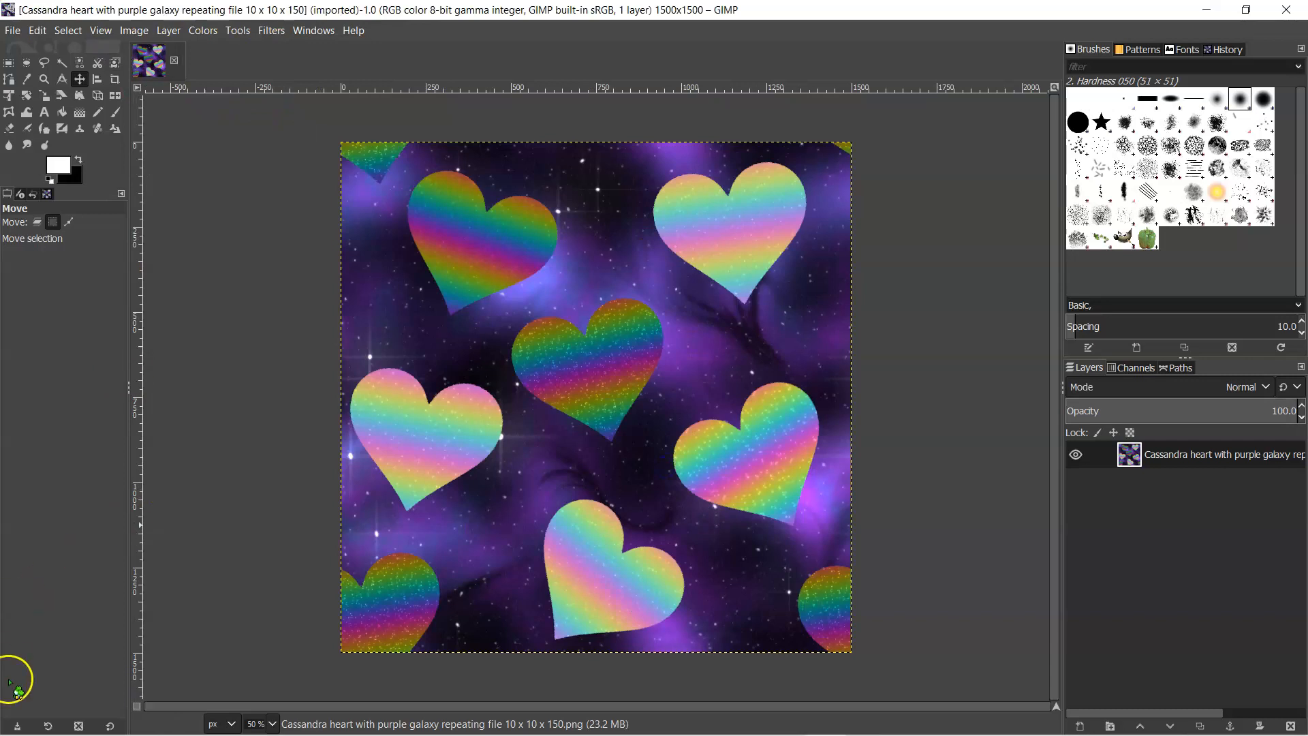
- Scale the heart image to 5 × 5 in, using inches for the size and pixels/in for the resolution
{"action": "left_click", "coordinate": [135, 30]}
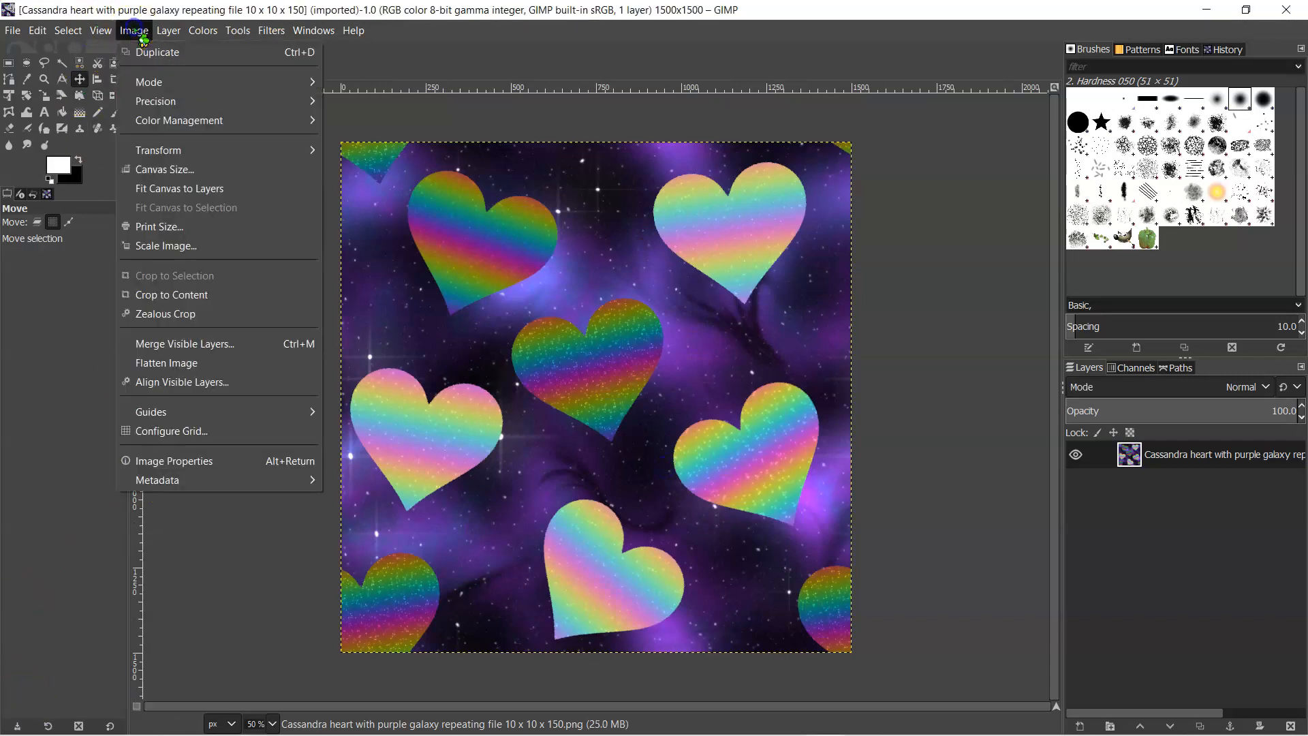
{"action": "left_click", "coordinate": [166, 246]}
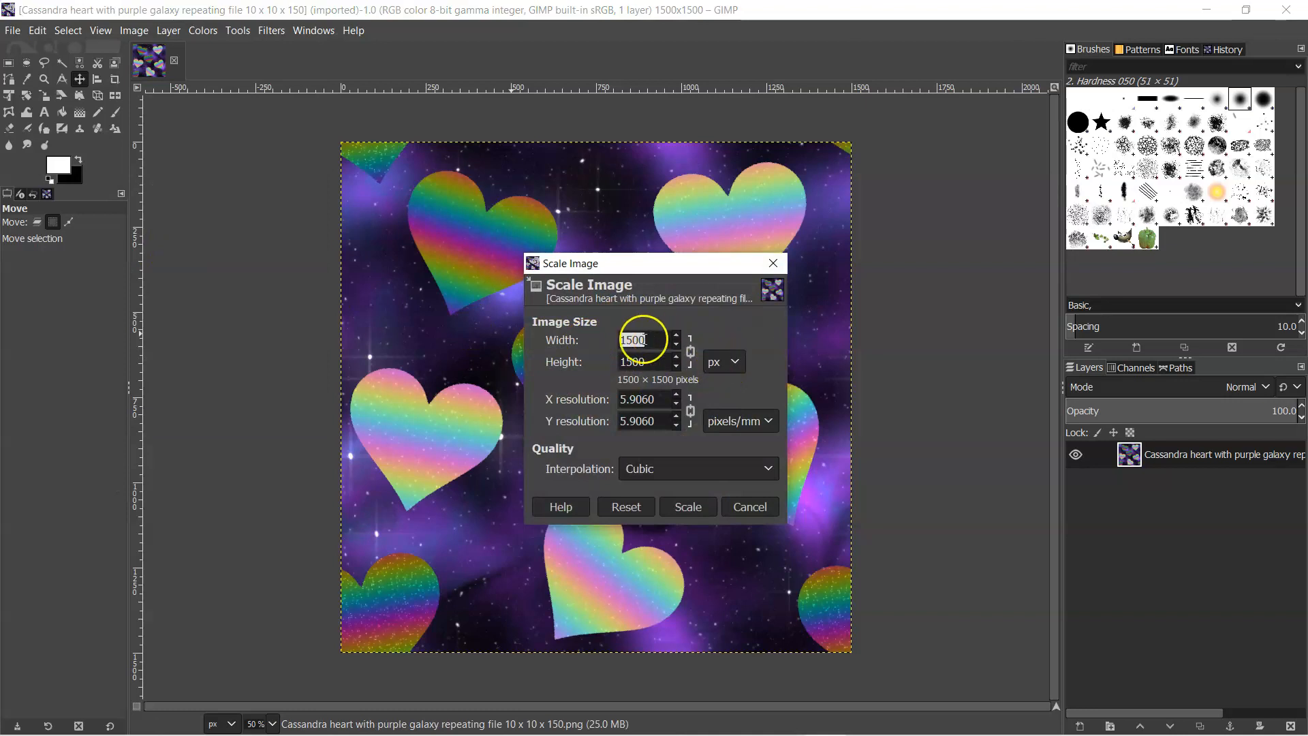
{"action": "left_click", "coordinate": [735, 363]}
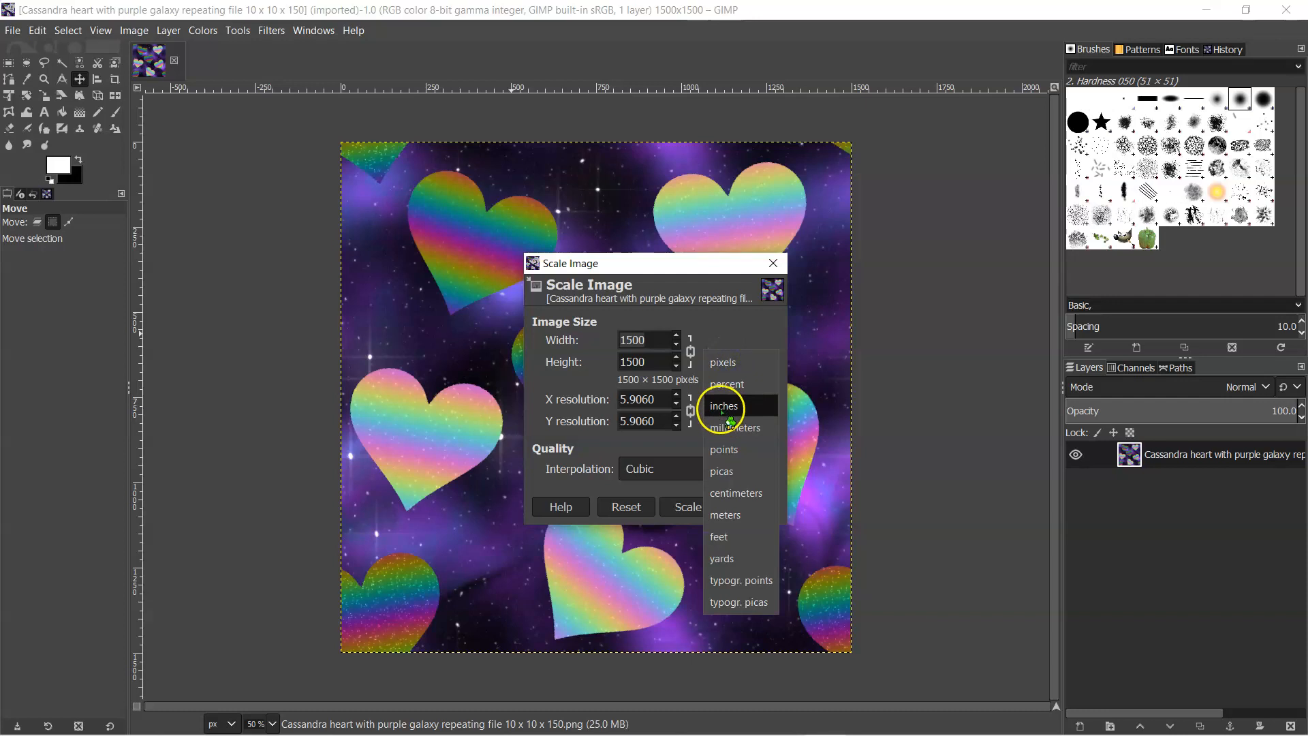
{"action": "left_click", "coordinate": [724, 413]}
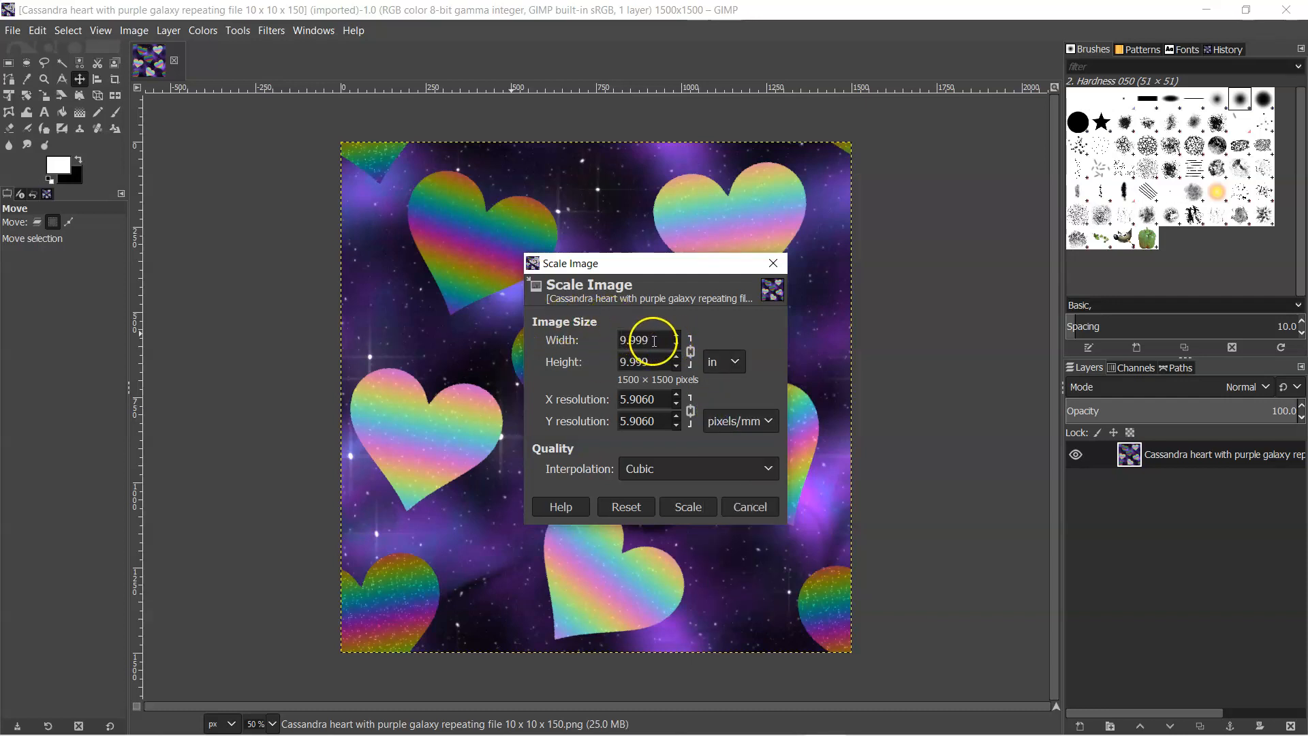
{"action": "left_click", "coordinate": [738, 420]}
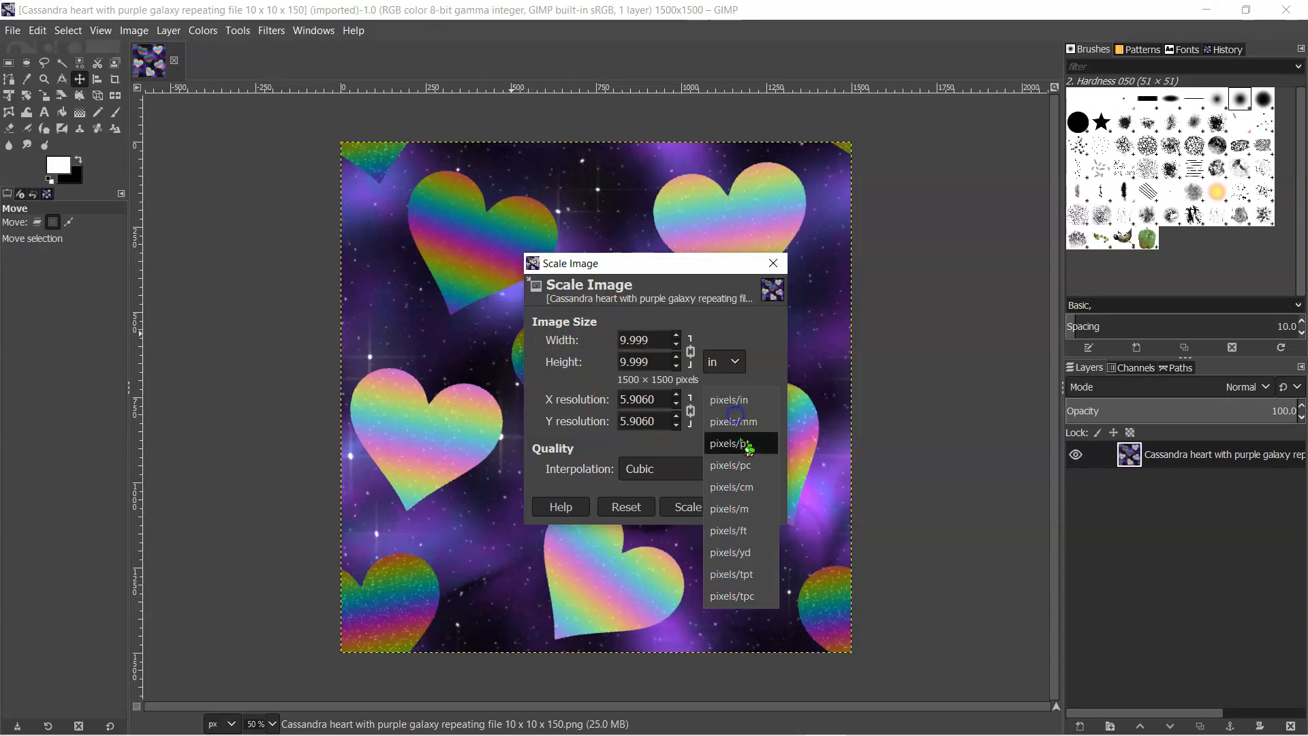
{"action": "left_click", "coordinate": [733, 402]}
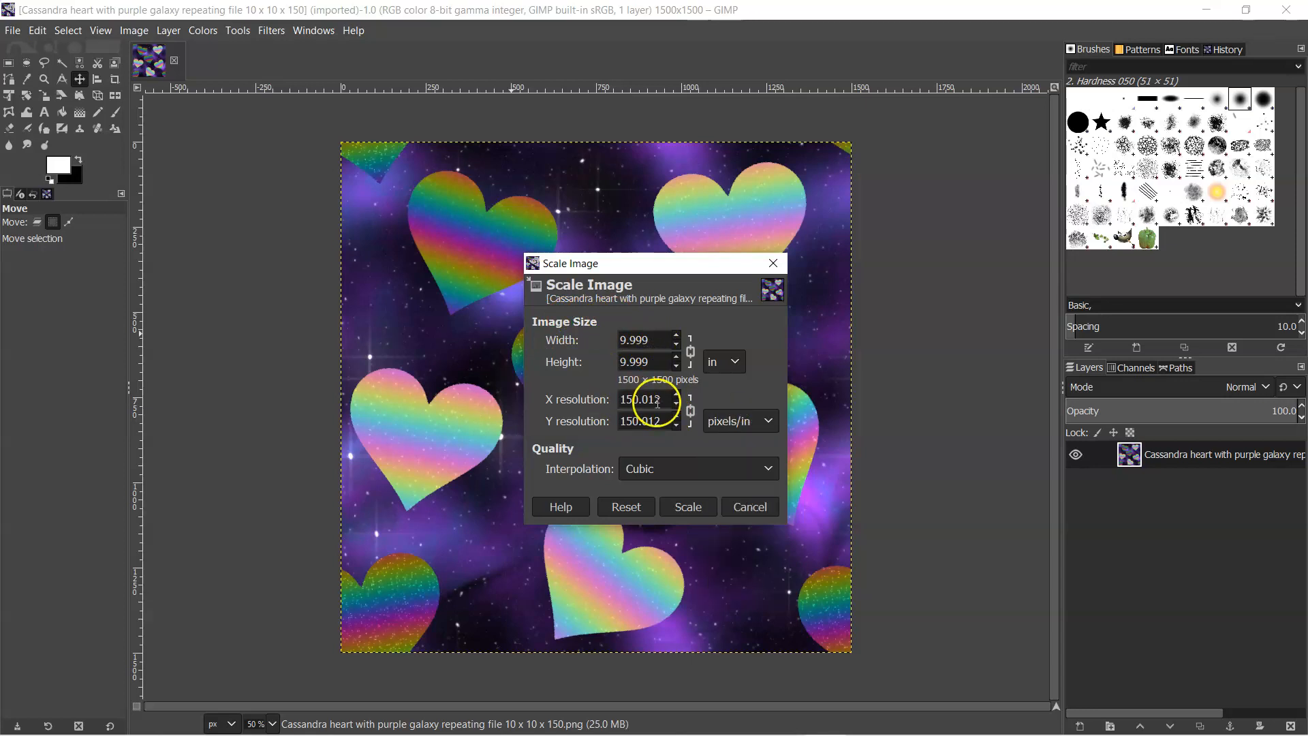
{"action": "left_click", "coordinate": [650, 340]}
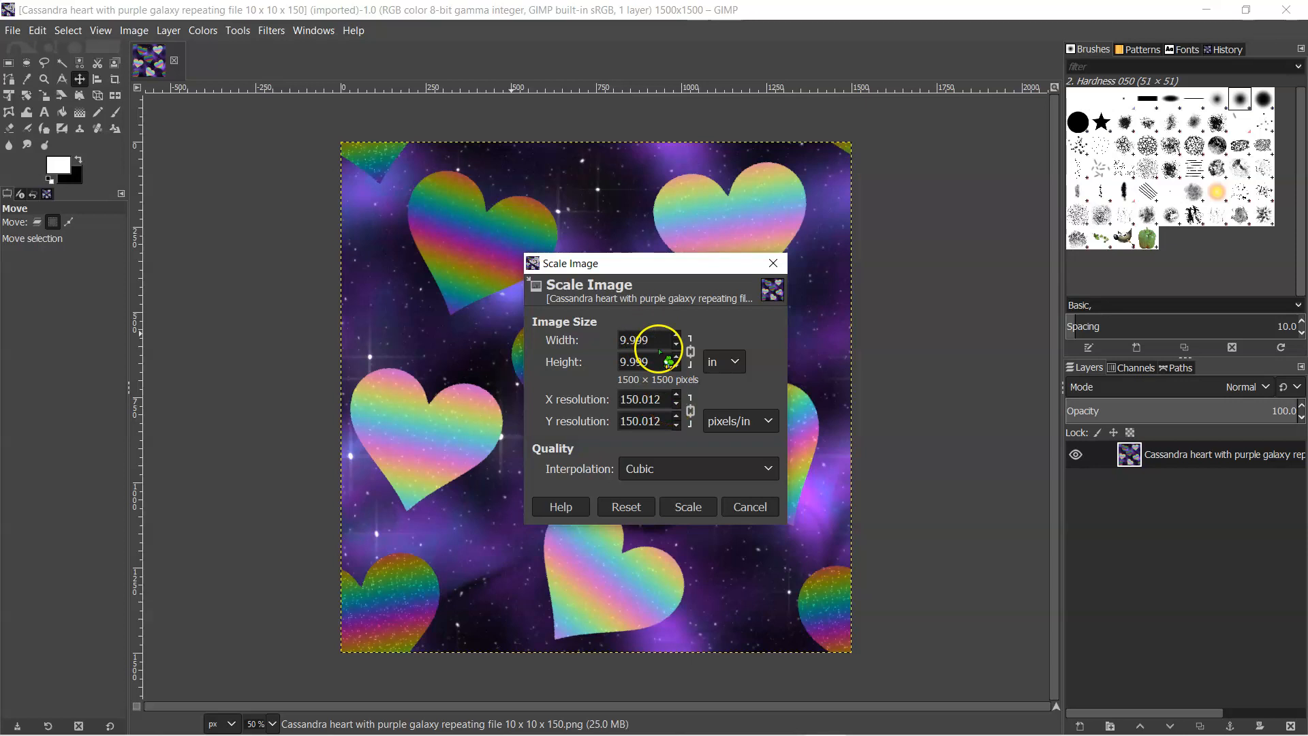
{"action": "double_click", "coordinate": [631, 338]}
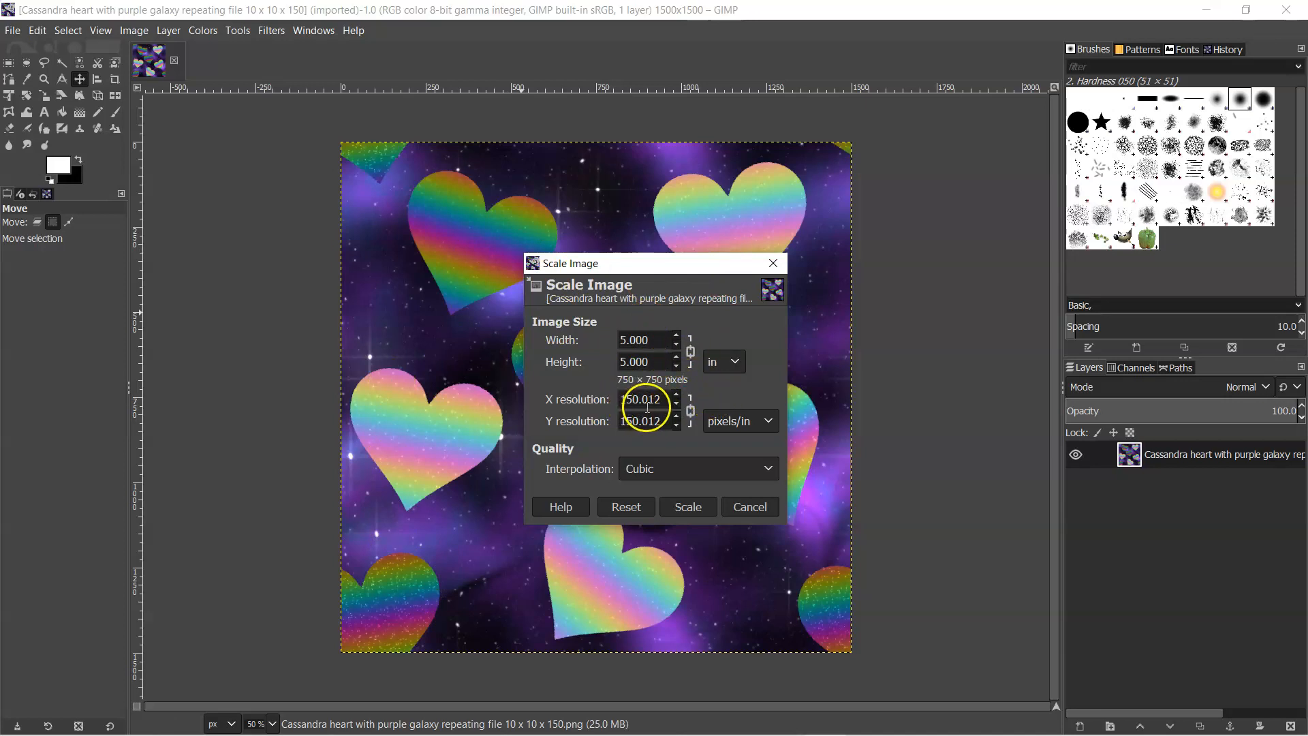
{"action": "left_click", "coordinate": [685, 504]}
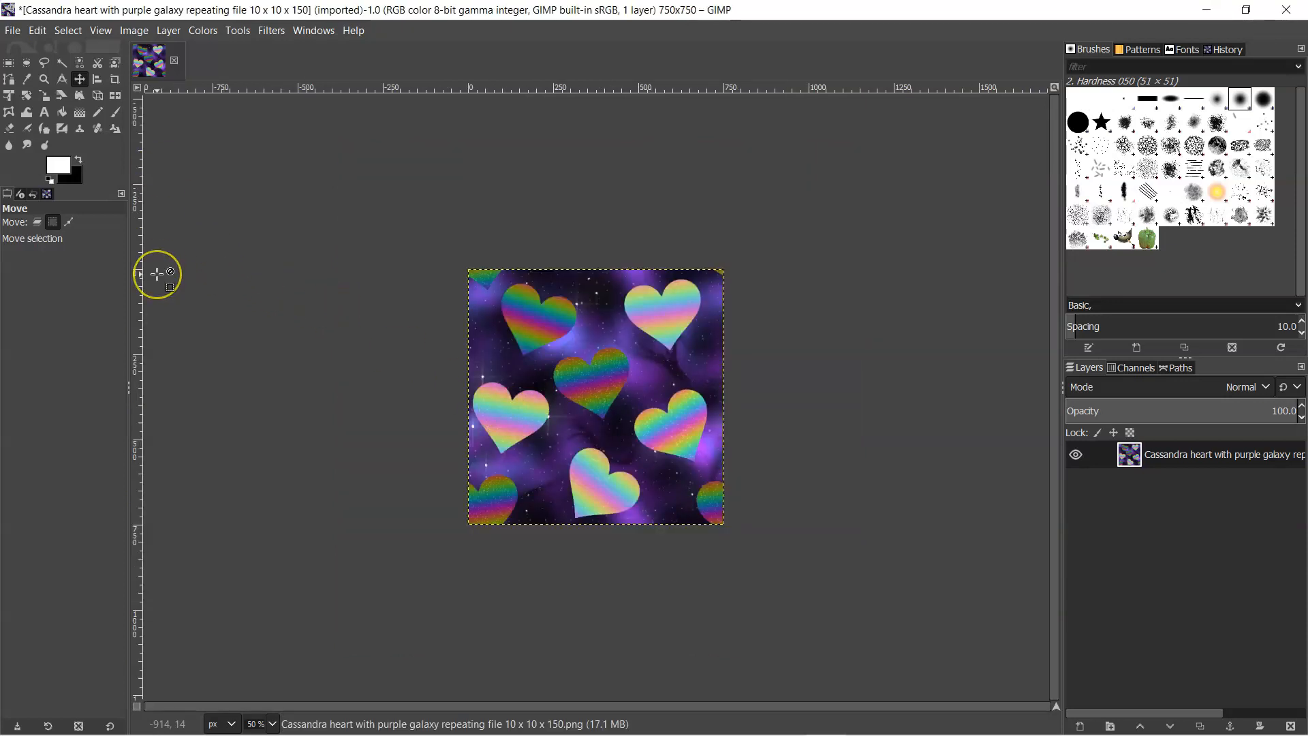
- Try tiling the reduced heart pattern into a new 40 × 40 in image, discard that image, and undo the heart image's scaling
{"action": "key", "text": "ctrl+shift+f"}
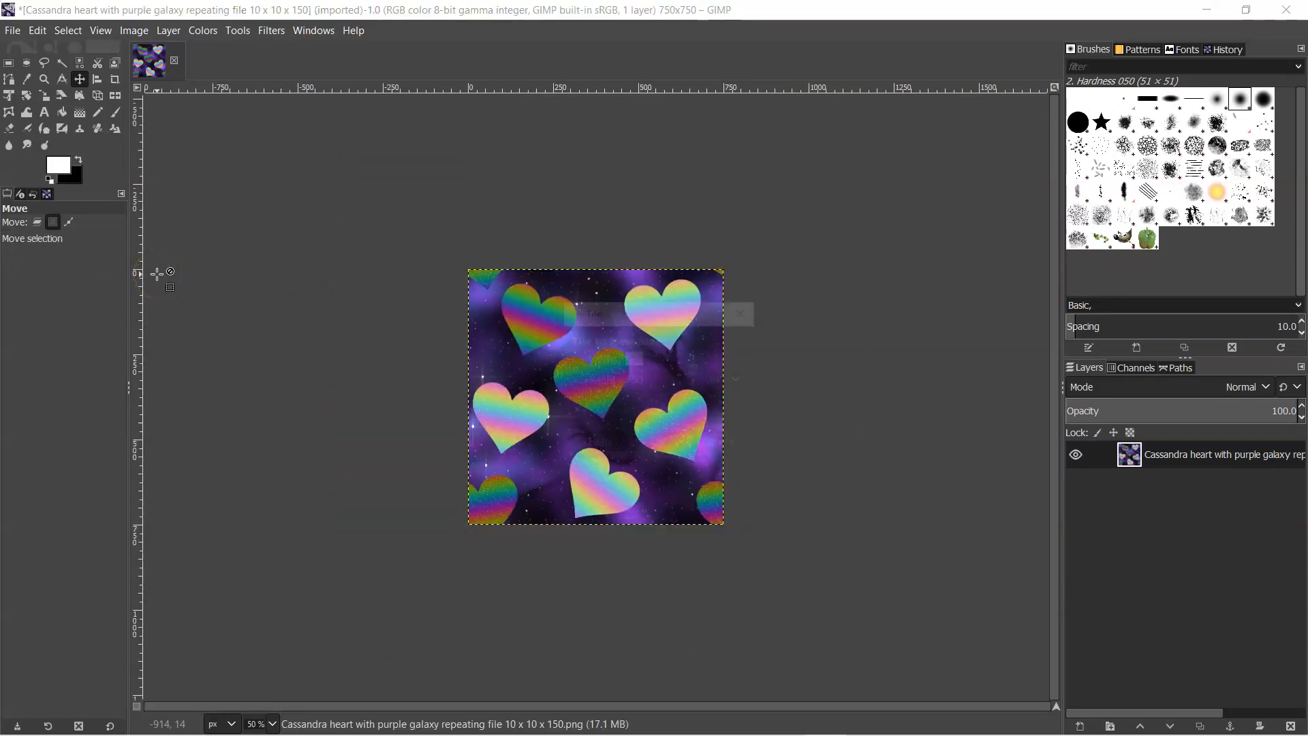
{"action": "left_click", "coordinate": [741, 379]}
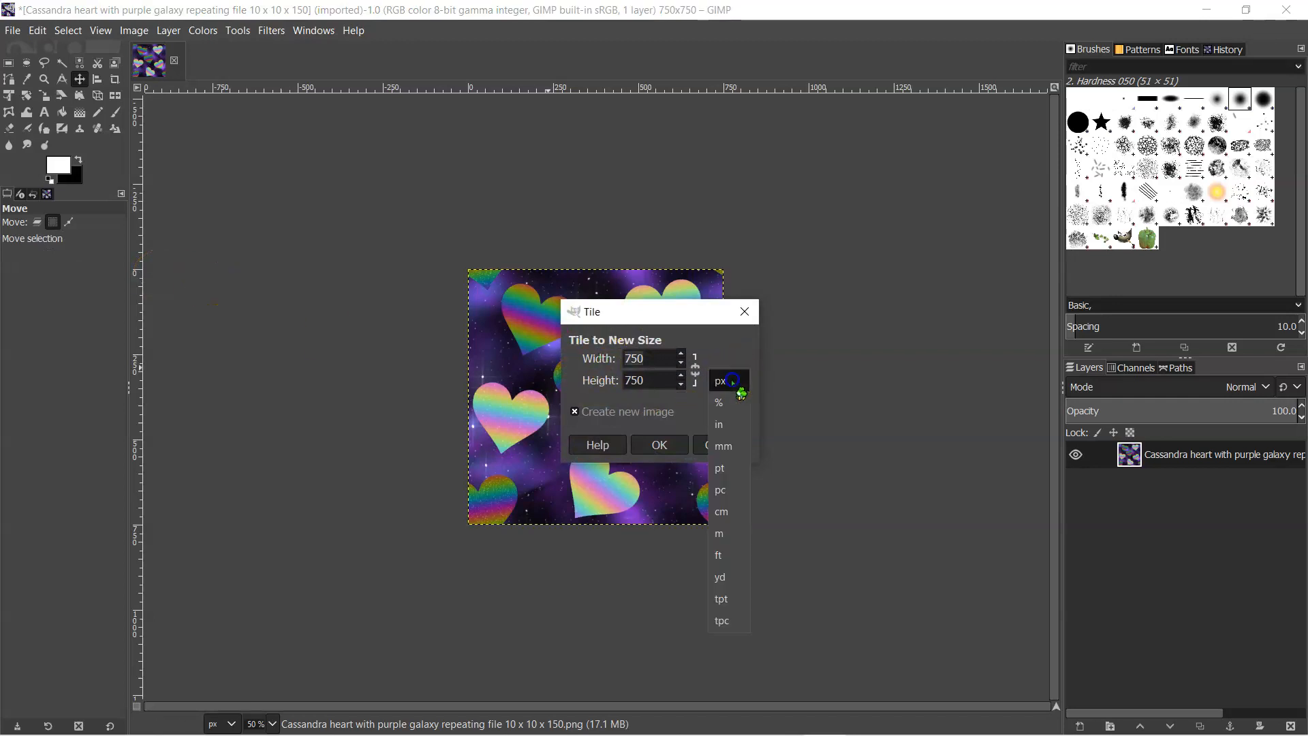
{"action": "left_click", "coordinate": [726, 421]}
{"action": "left_click", "coordinate": [668, 358]}
{"action": "double_click", "coordinate": [668, 359]}
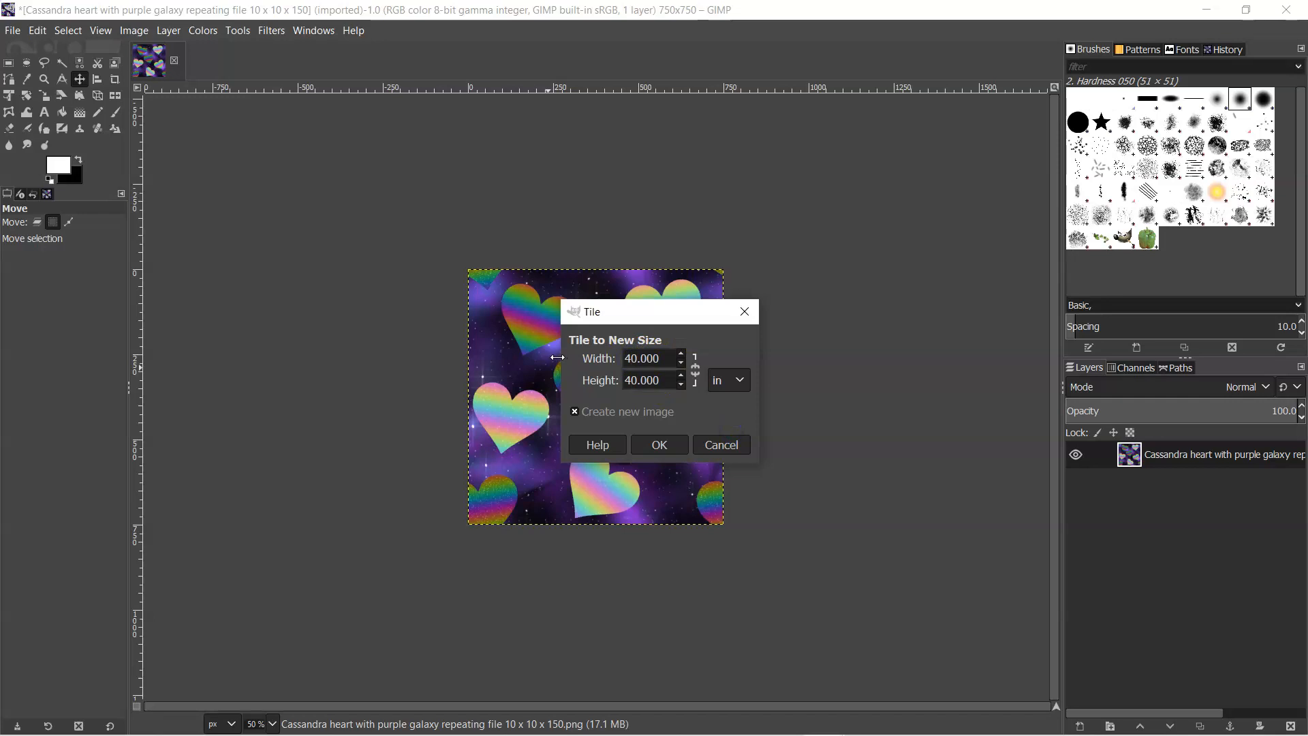
{"action": "left_click", "coordinate": [661, 446]}
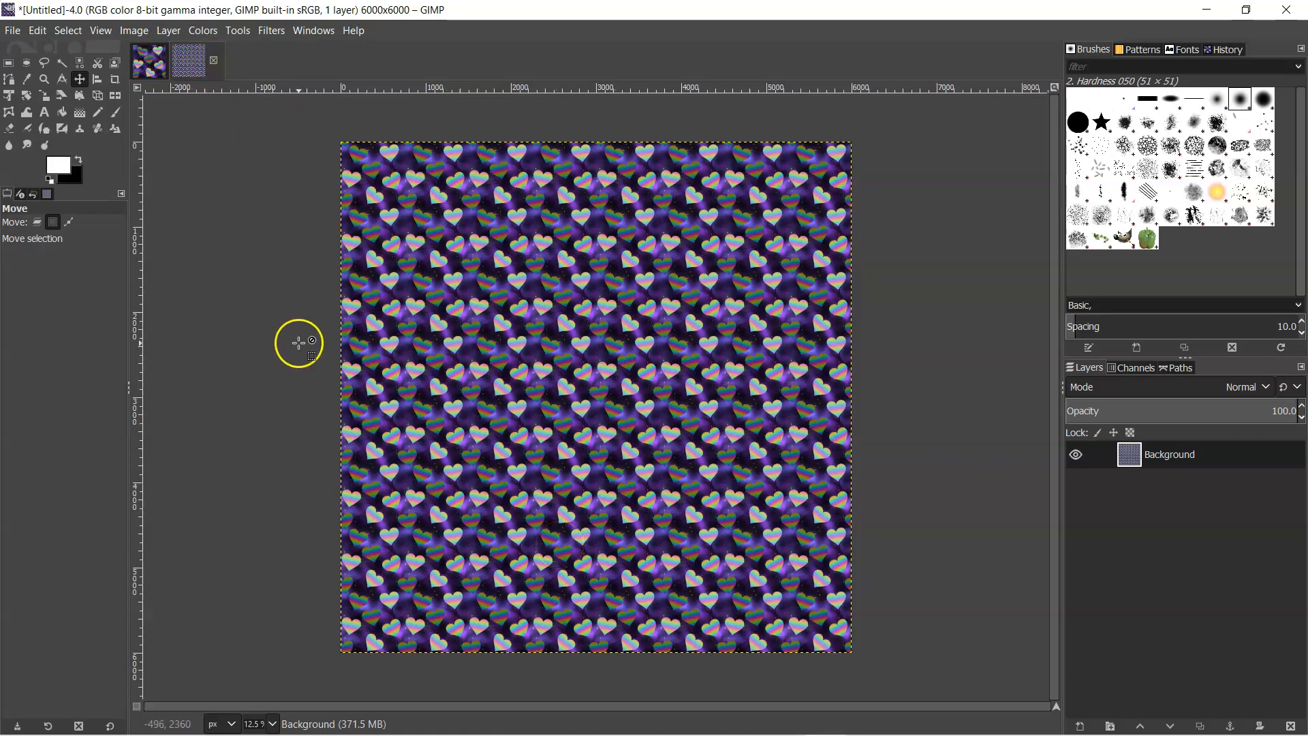
{"action": "left_click", "coordinate": [213, 61]}
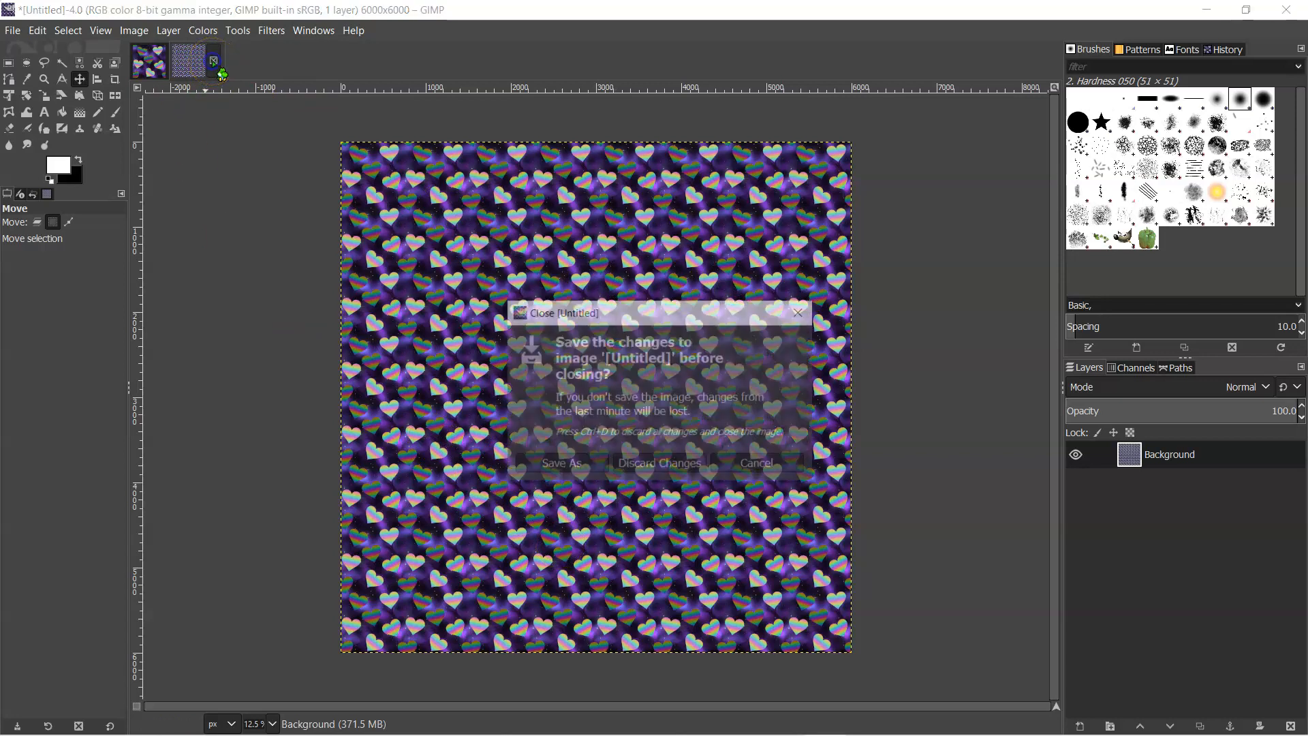
{"action": "left_click", "coordinate": [676, 463]}
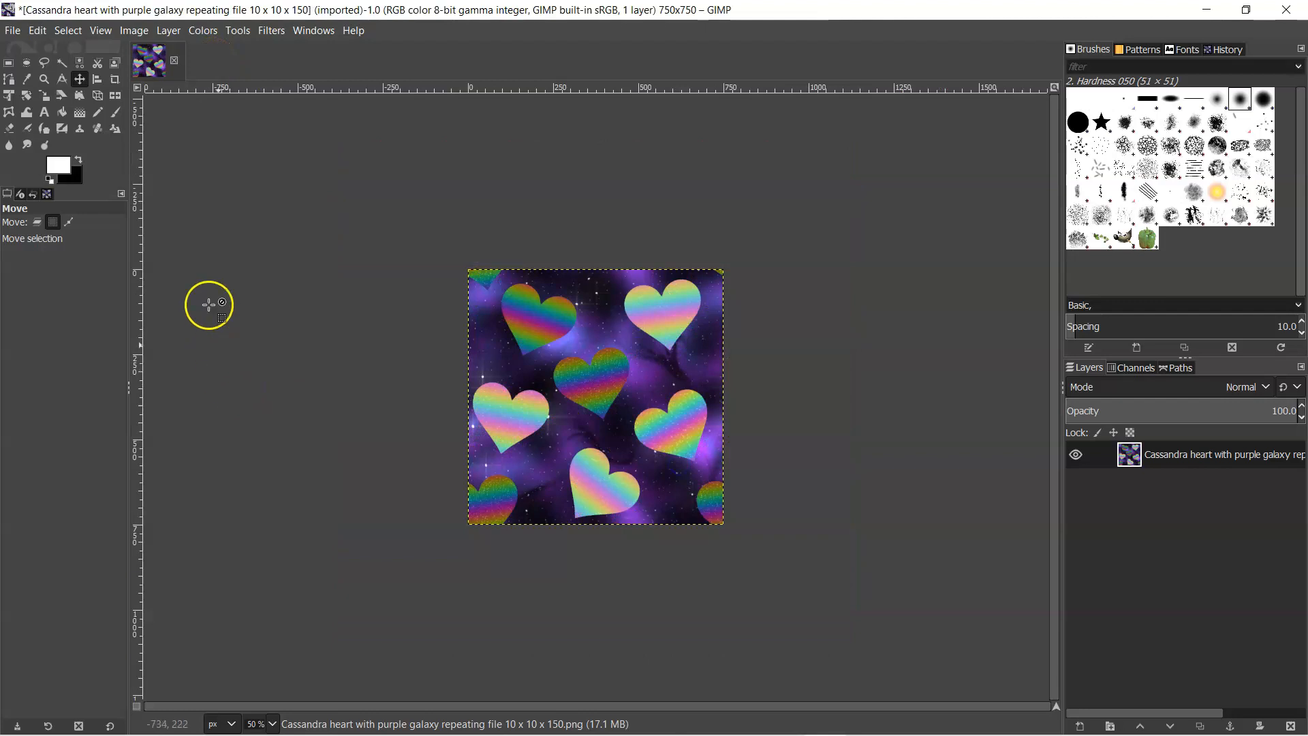
{"action": "key", "text": "ctrl+z"}
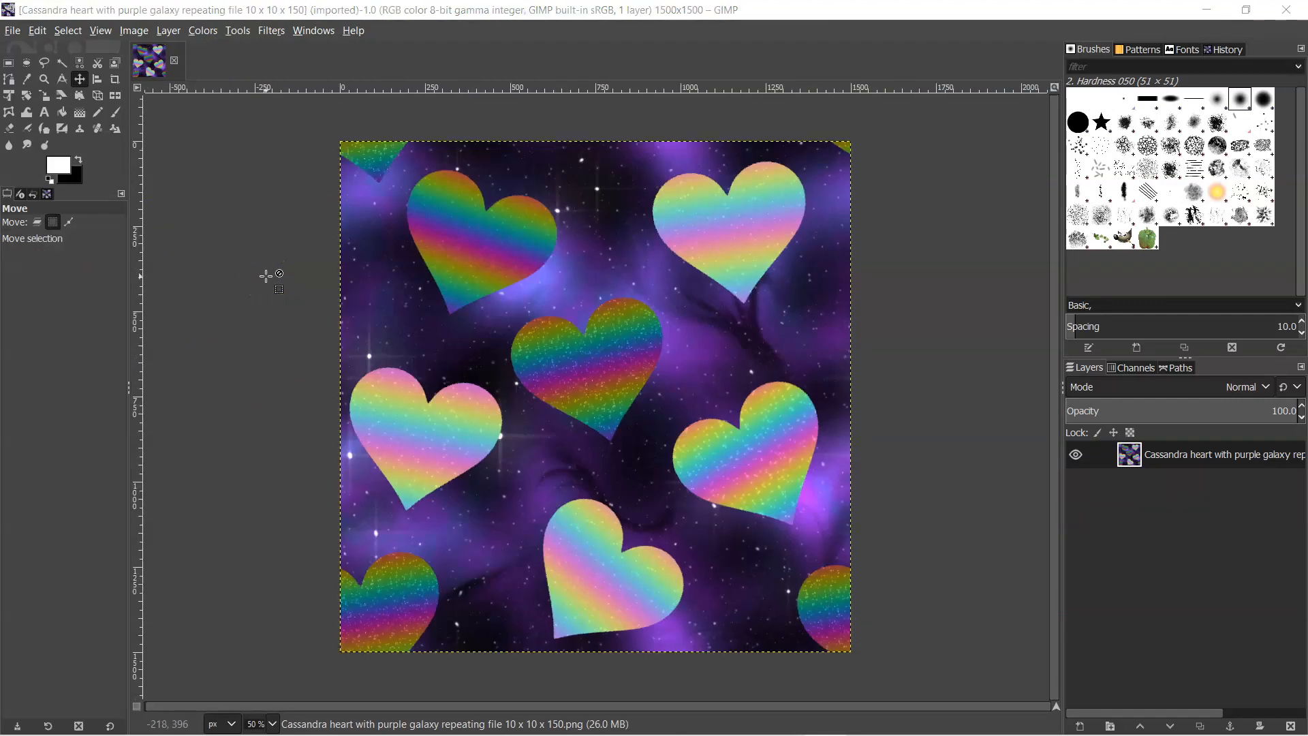
- Switch to PowerPoint and view the Step 2 slide on resizing and the Step 3 slides on tiling the pattern
{"action": "key", "text": "alt+Tab"}
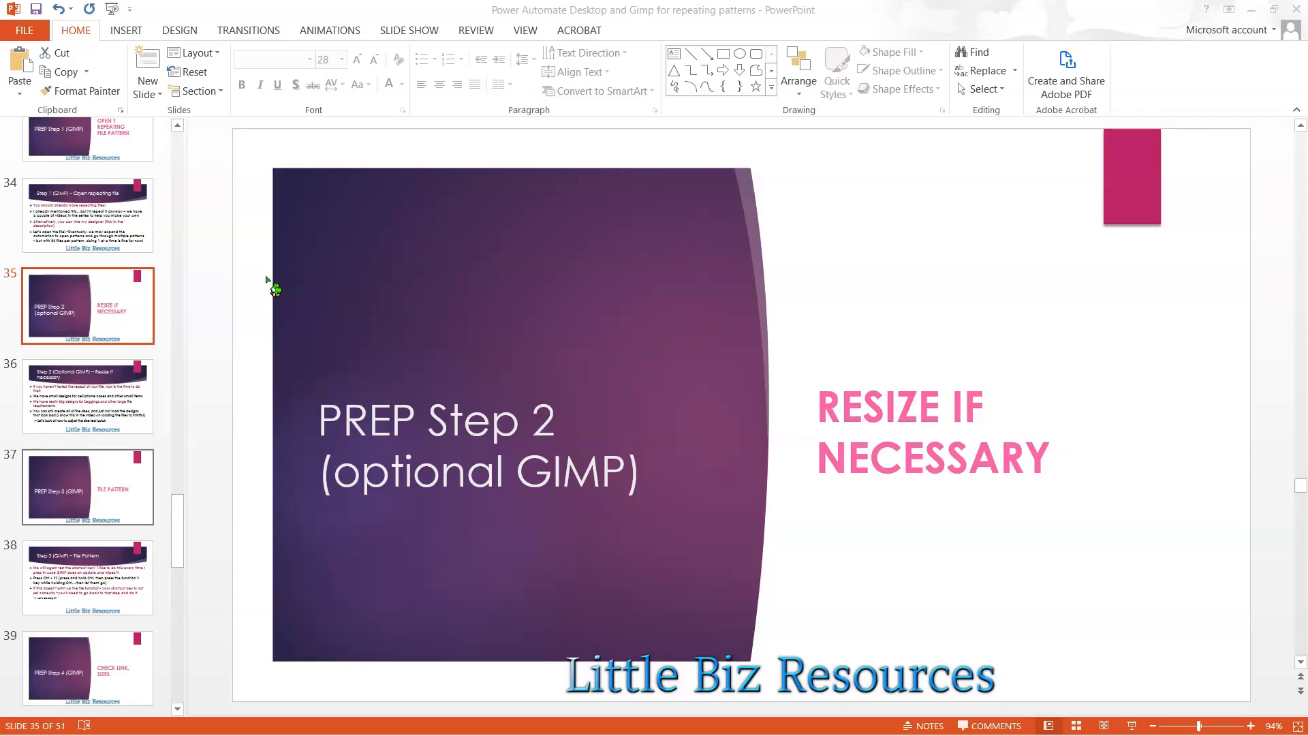
{"action": "left_click", "coordinate": [90, 414]}
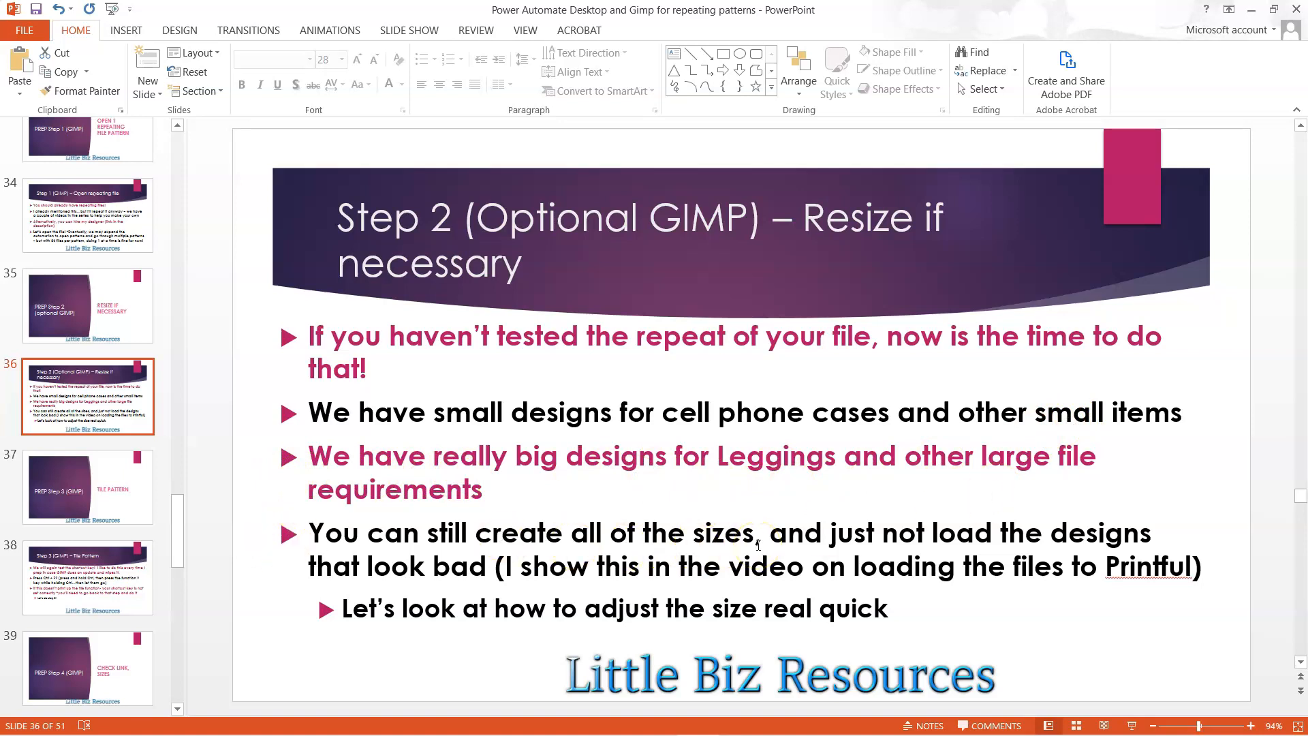
{"action": "left_click", "coordinate": [126, 419]}
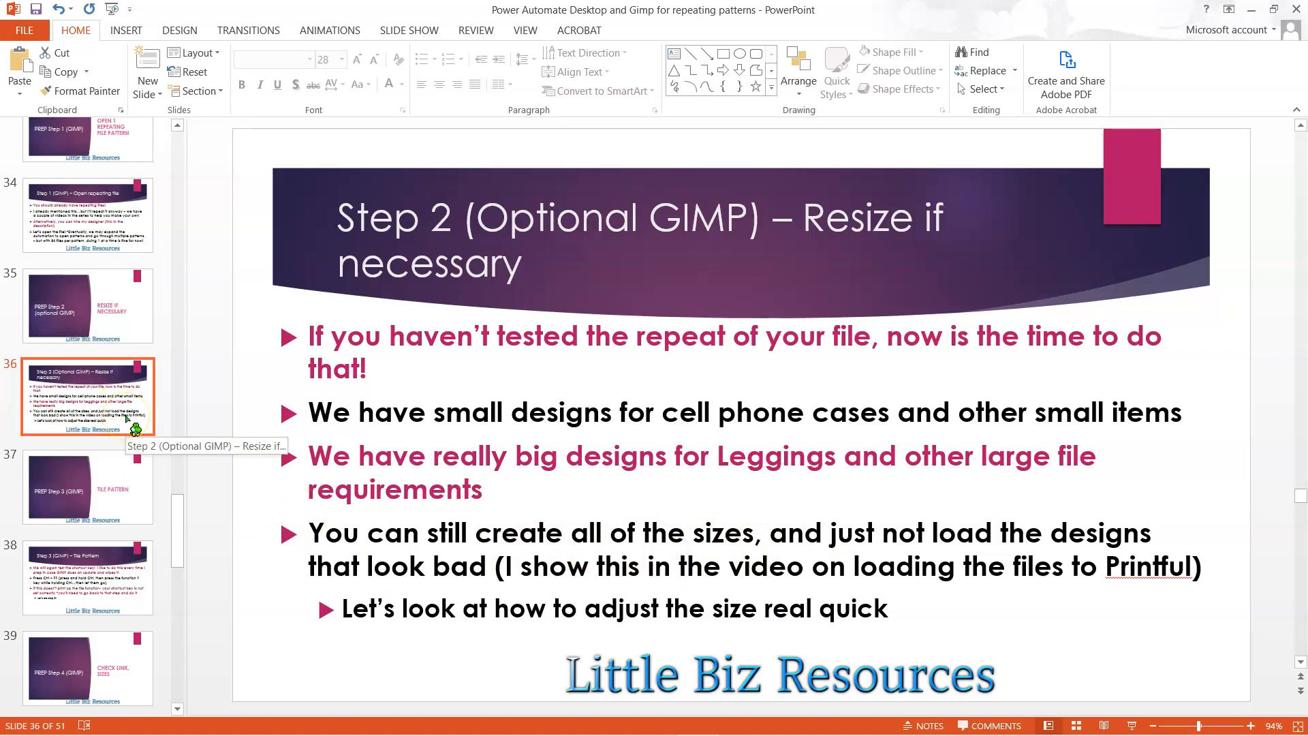
{"action": "key", "text": "Down"}
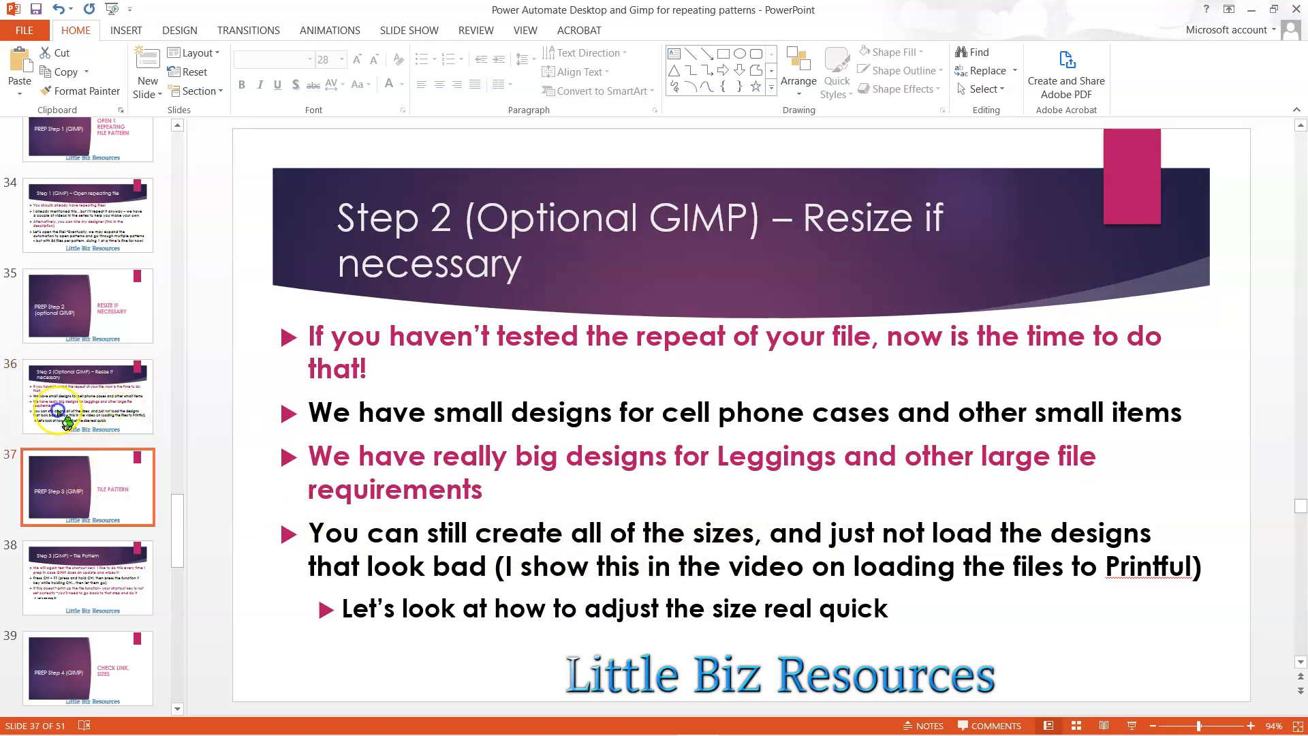
{"action": "scroll", "coordinate": [67, 423], "scroll_direction": "down", "scroll_amount": 3}
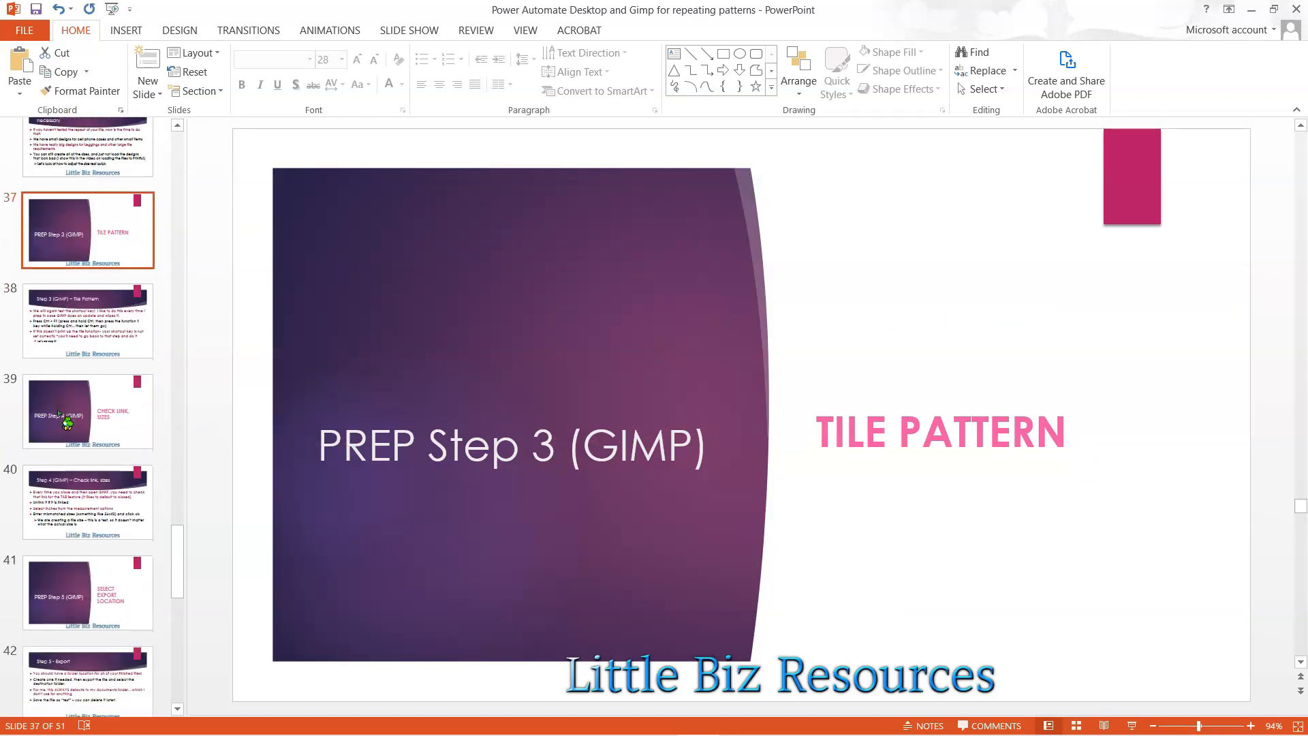
{"action": "scroll", "coordinate": [58, 413], "scroll_direction": "down", "scroll_amount": 1}
{"action": "left_click", "coordinate": [54, 283]}
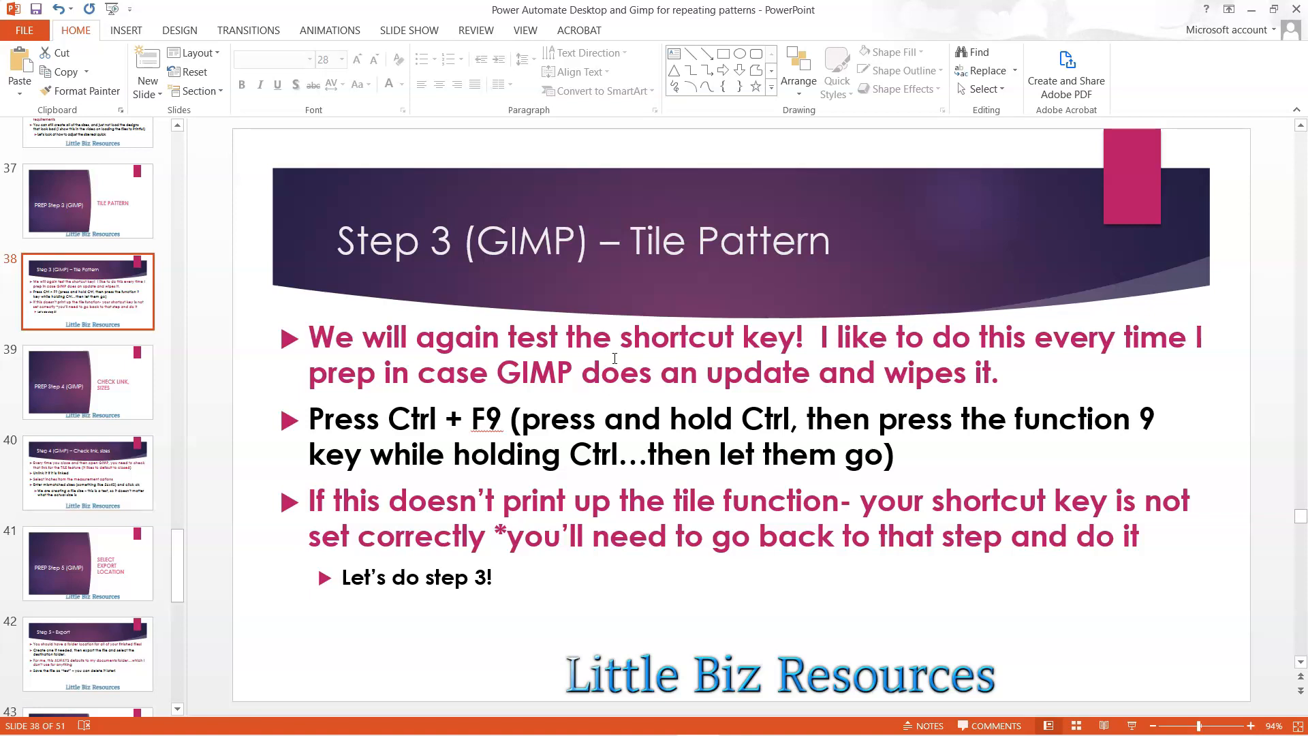
- Switch to GIMP to test the Tile function shortcut, and return to the Step 3 slide in PowerPoint
{"action": "key", "text": "alt+Tab"}
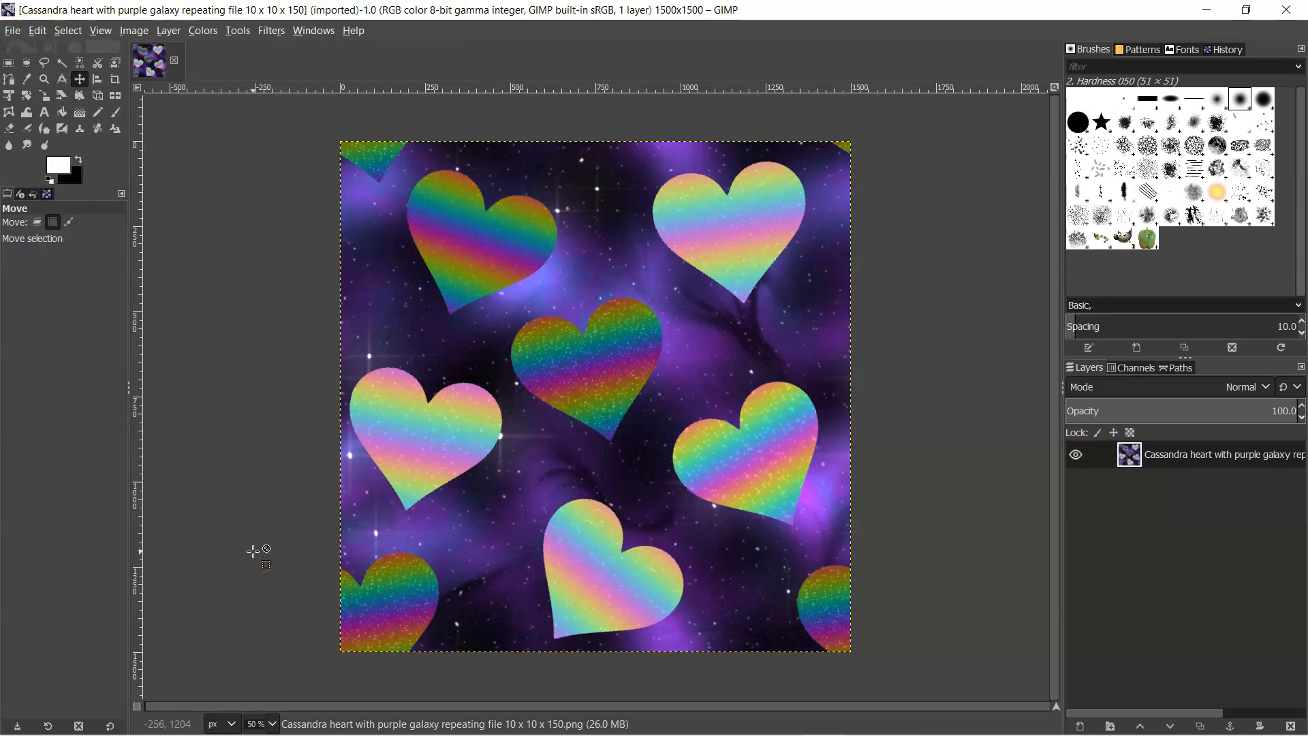
{"action": "key", "text": "alt+Tab"}
{"action": "key", "text": "ctrl"}
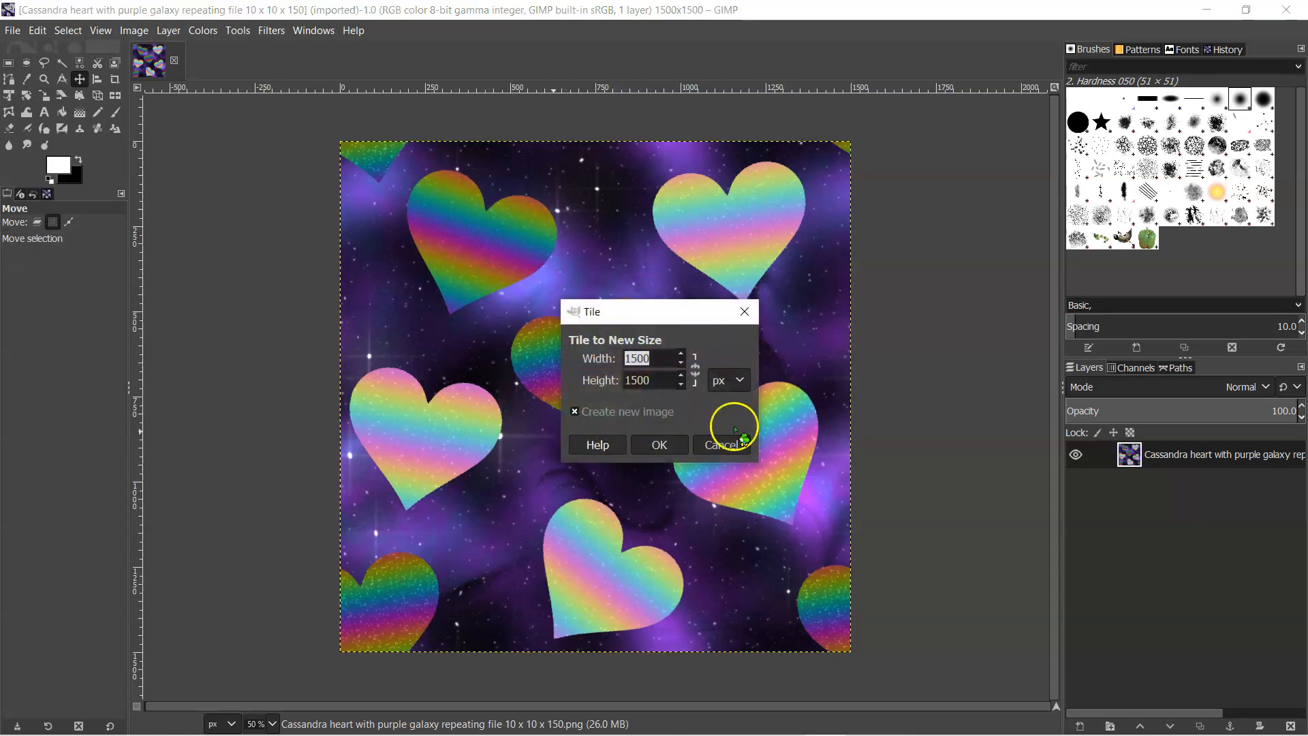
{"action": "left_click", "coordinate": [655, 441]}
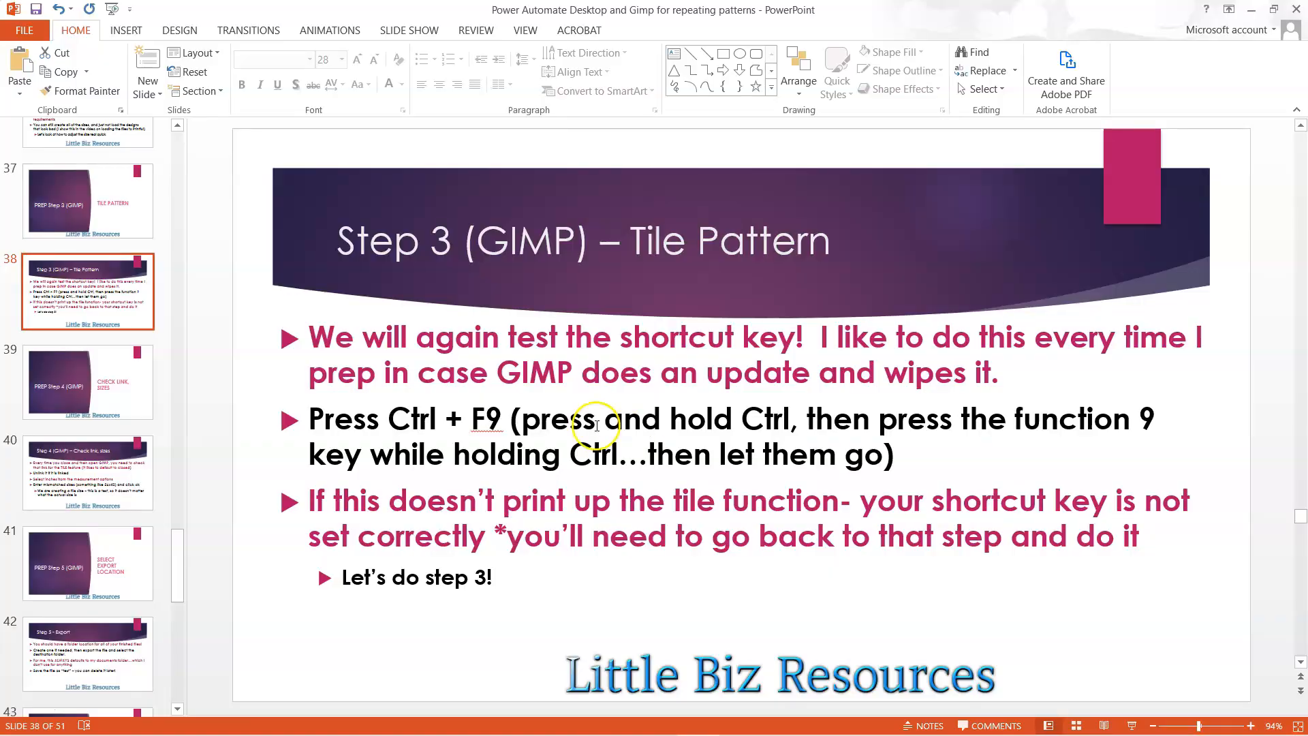
- View the Step 4 slides on checking the link and sizes, and return to the heart image in GIMP
{"action": "left_click", "coordinate": [80, 397]}
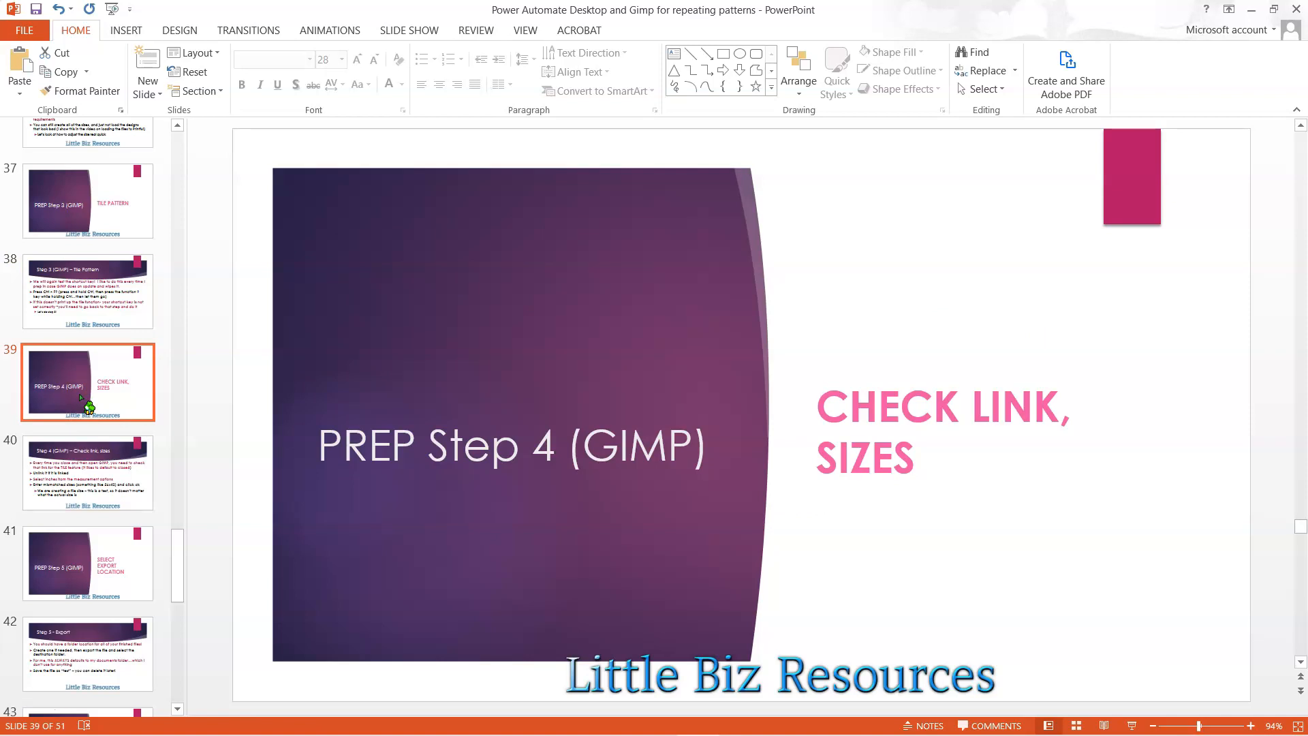
{"action": "left_click", "coordinate": [70, 480]}
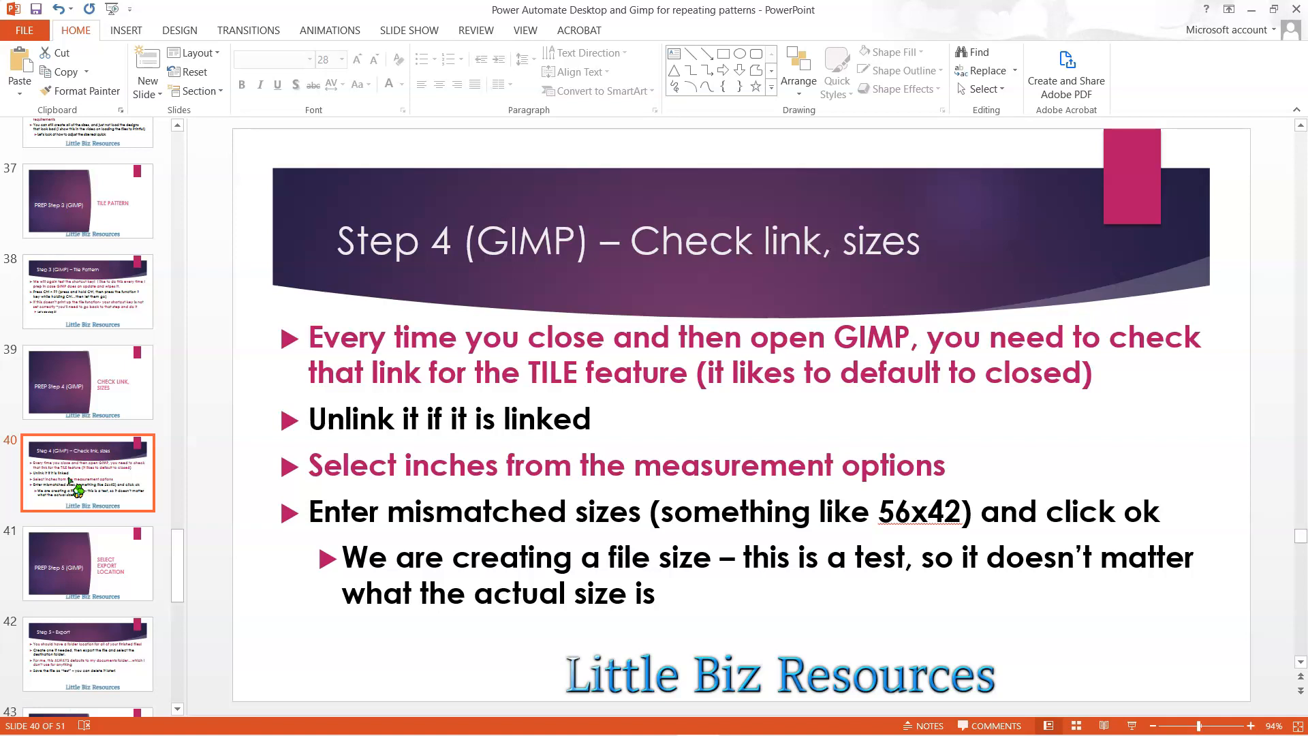
{"action": "key", "text": "alt+Tab"}
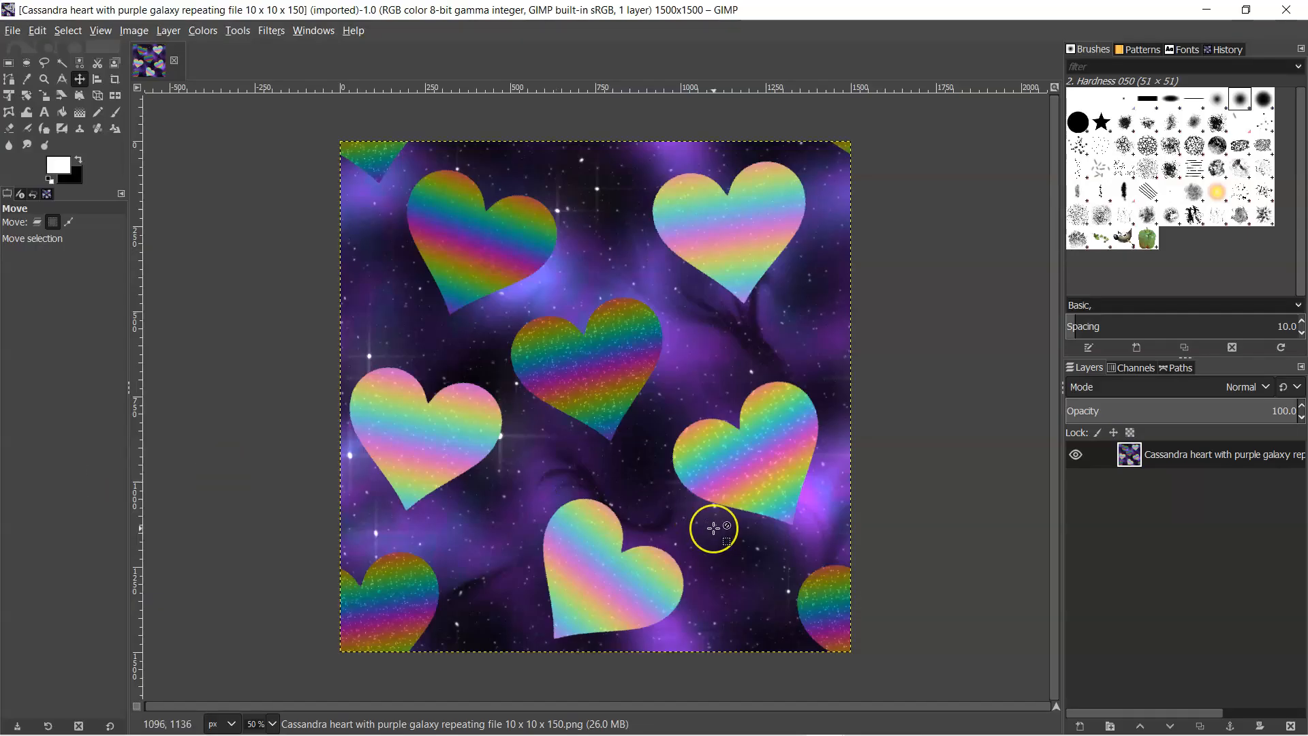
- Start tiling the heart pattern to a new size, adjusting the width–height link and setting the unit to inches
{"action": "key", "text": "ctrl+shift+f"}
{"action": "left_click", "coordinate": [695, 369]}
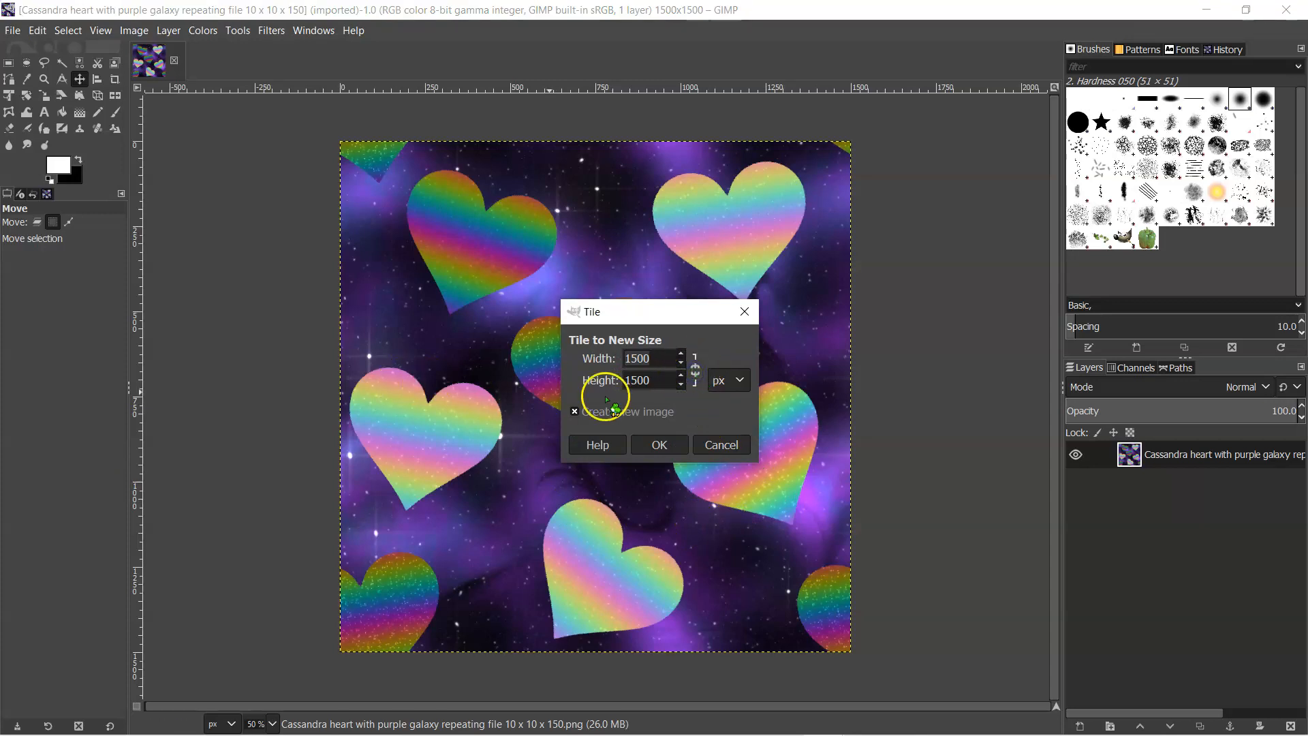
{"action": "left_click", "coordinate": [724, 379]}
{"action": "left_click", "coordinate": [725, 426]}
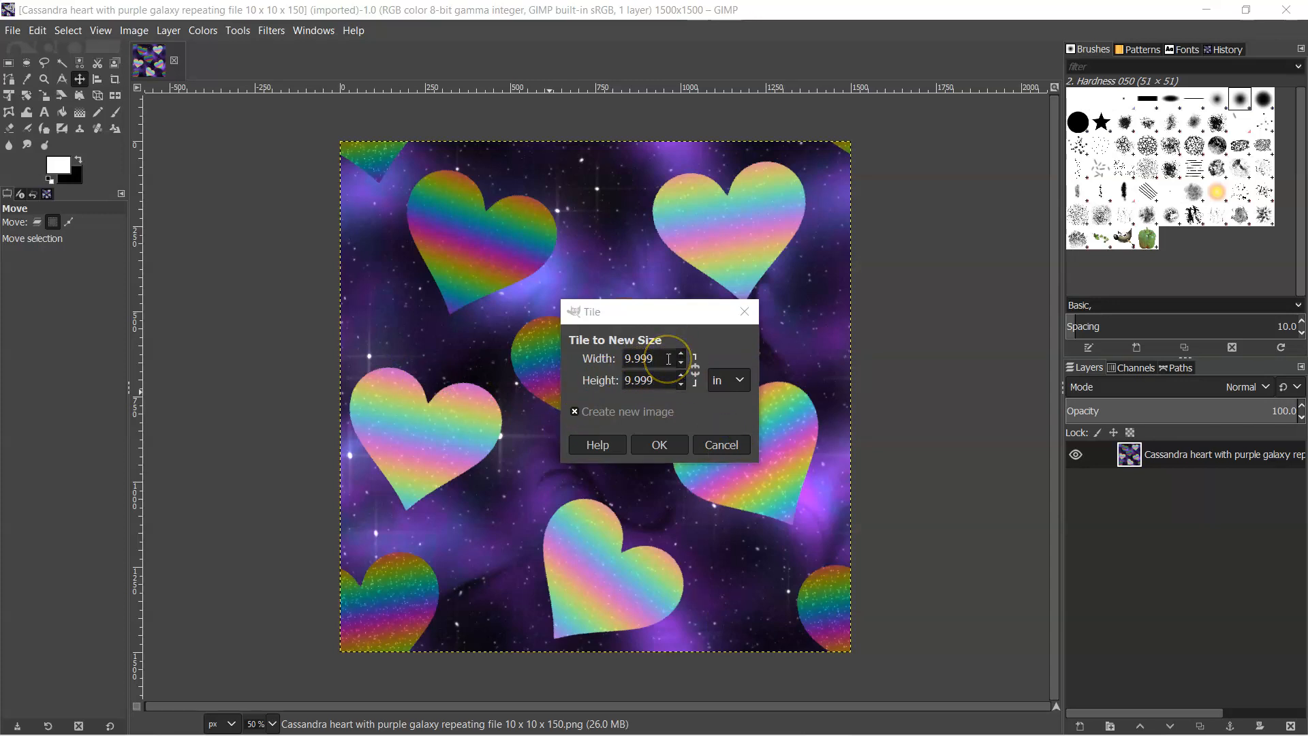
- Check the suggested mismatched sizes on the Step 4 slide, and set the unlinked tile size to 56 in wide and 42 in high
{"action": "key", "text": "alt+Tab"}
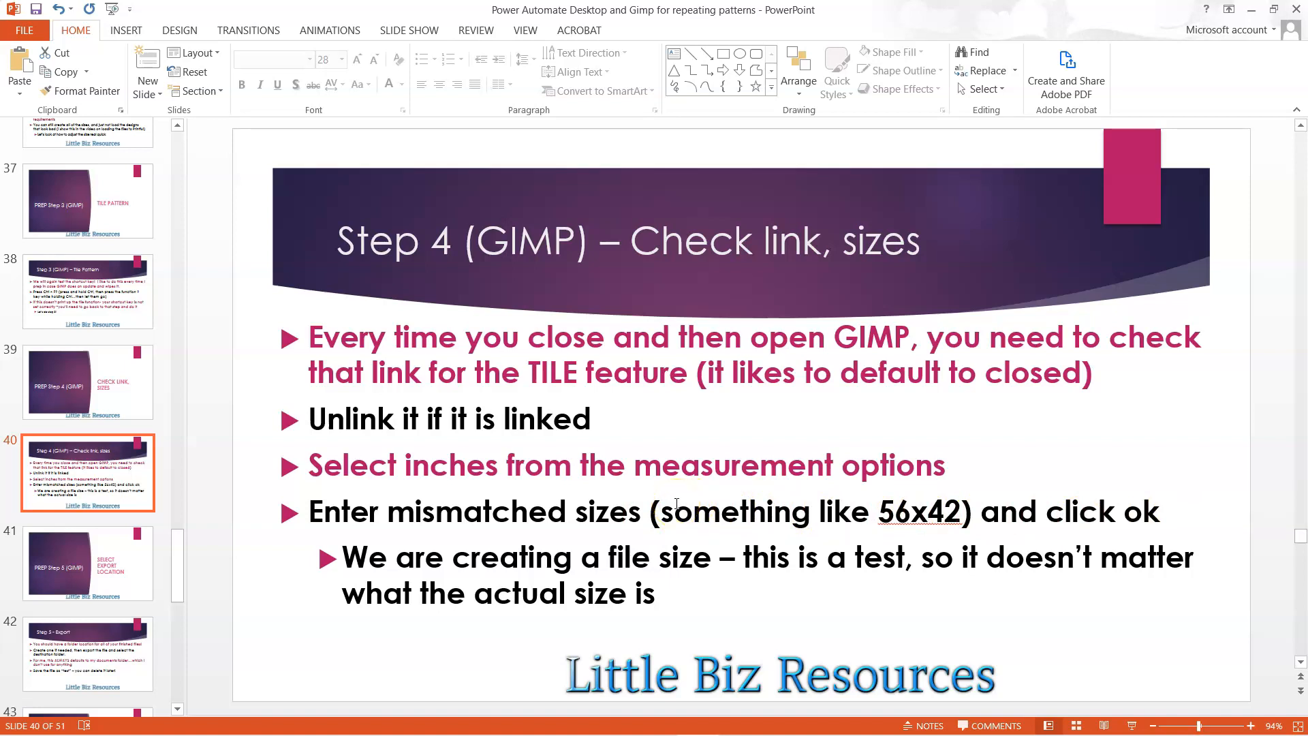
{"action": "key", "text": "alt+Tab"}
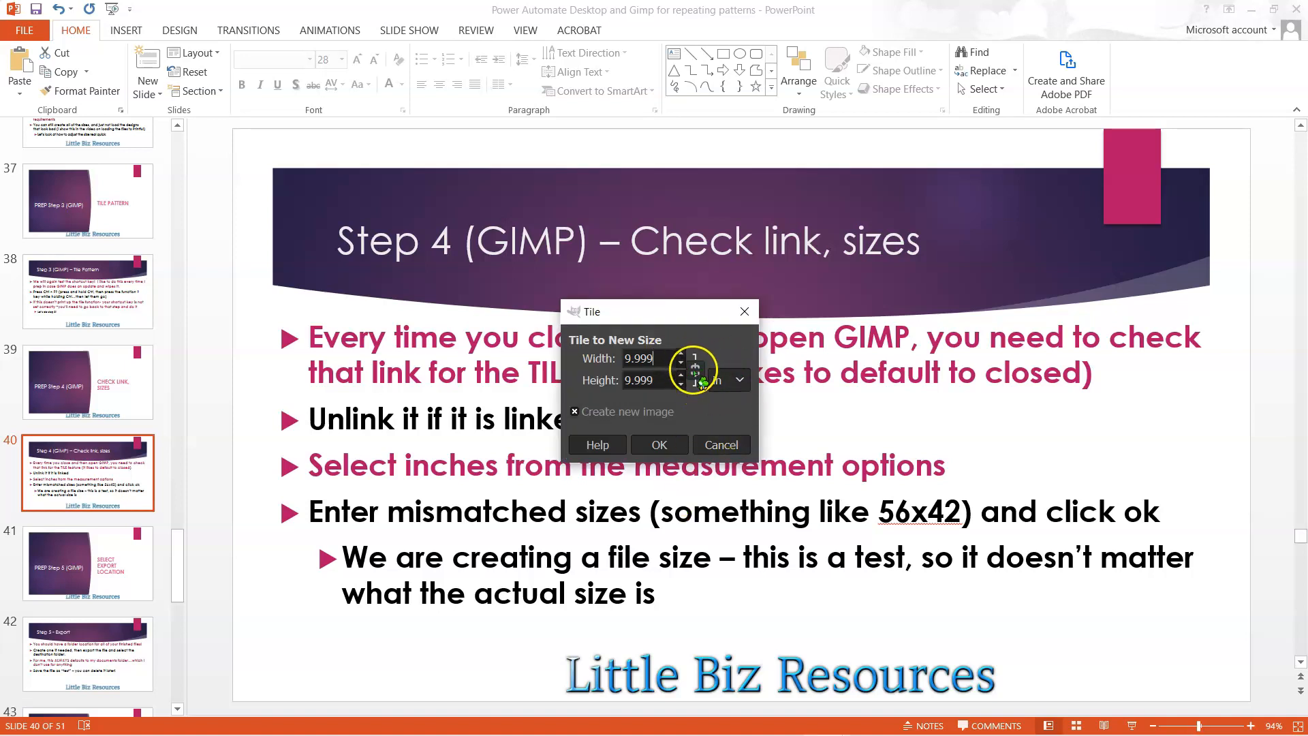
{"action": "left_click", "coordinate": [695, 371]}
{"action": "left_click", "coordinate": [590, 358]}
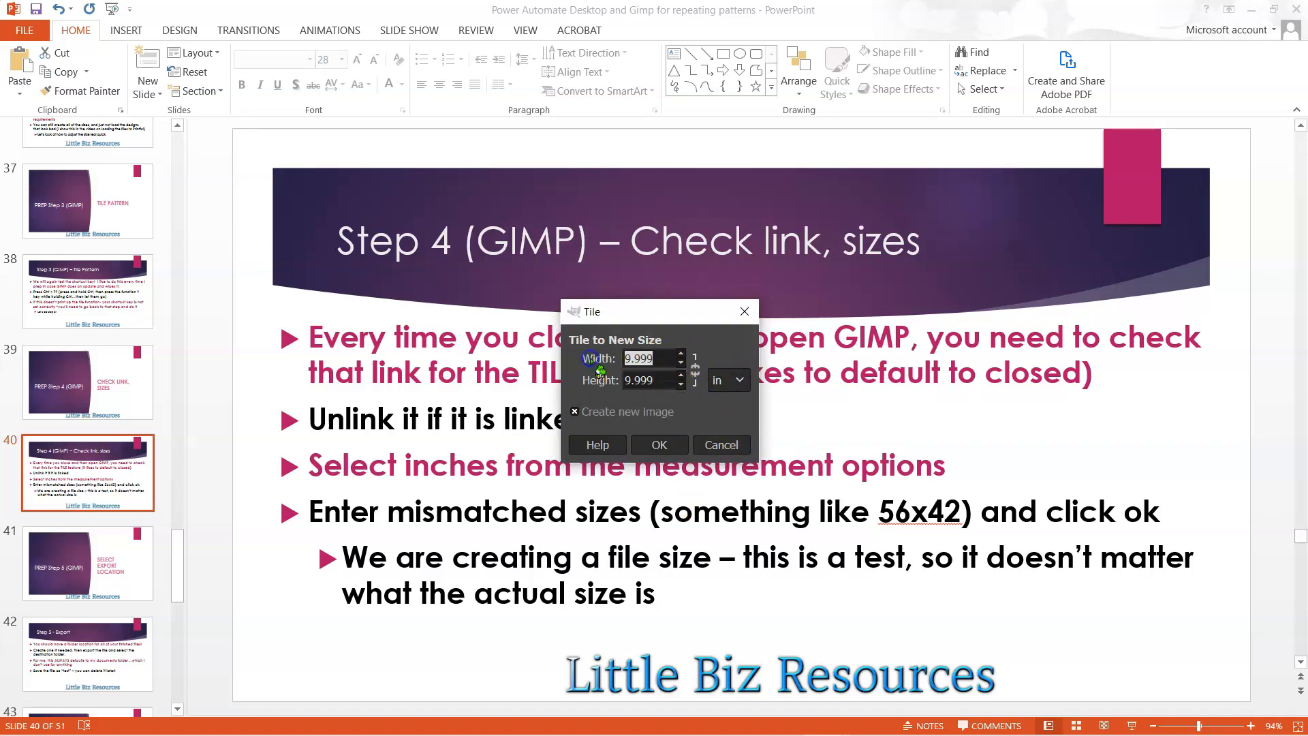
{"action": "type", "text": "56"}
{"action": "key", "text": "Tab"}
{"action": "type", "text": "42"}
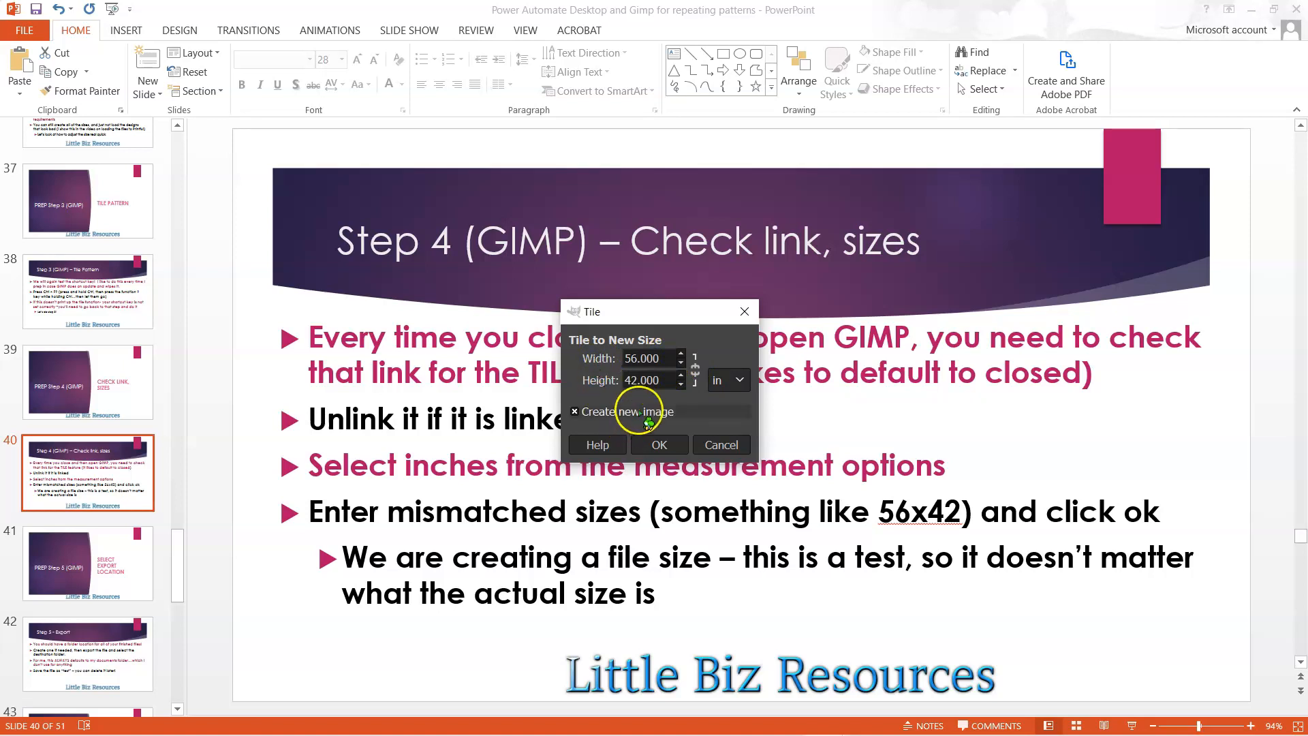
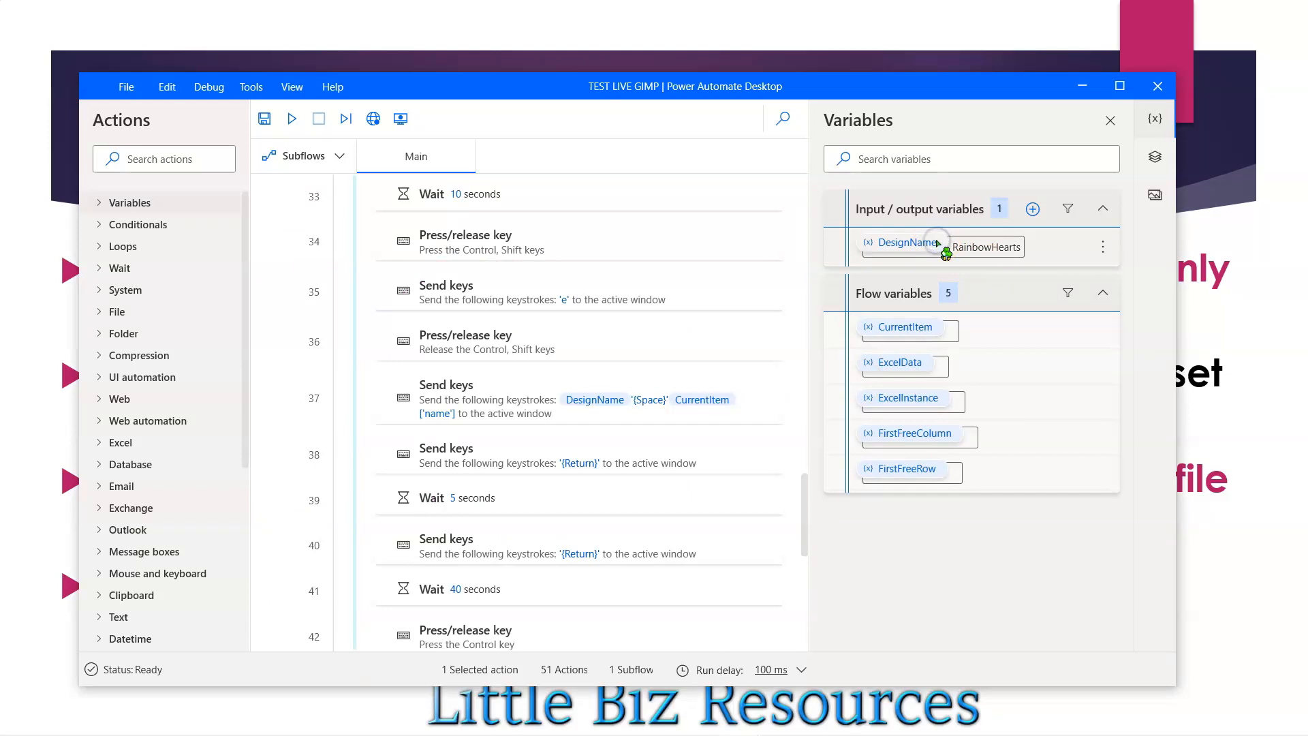
- Change the default value of the DesignName input variable to testlive
{"action": "right_click", "coordinate": [904, 244]}
{"action": "left_click", "coordinate": [936, 263]}
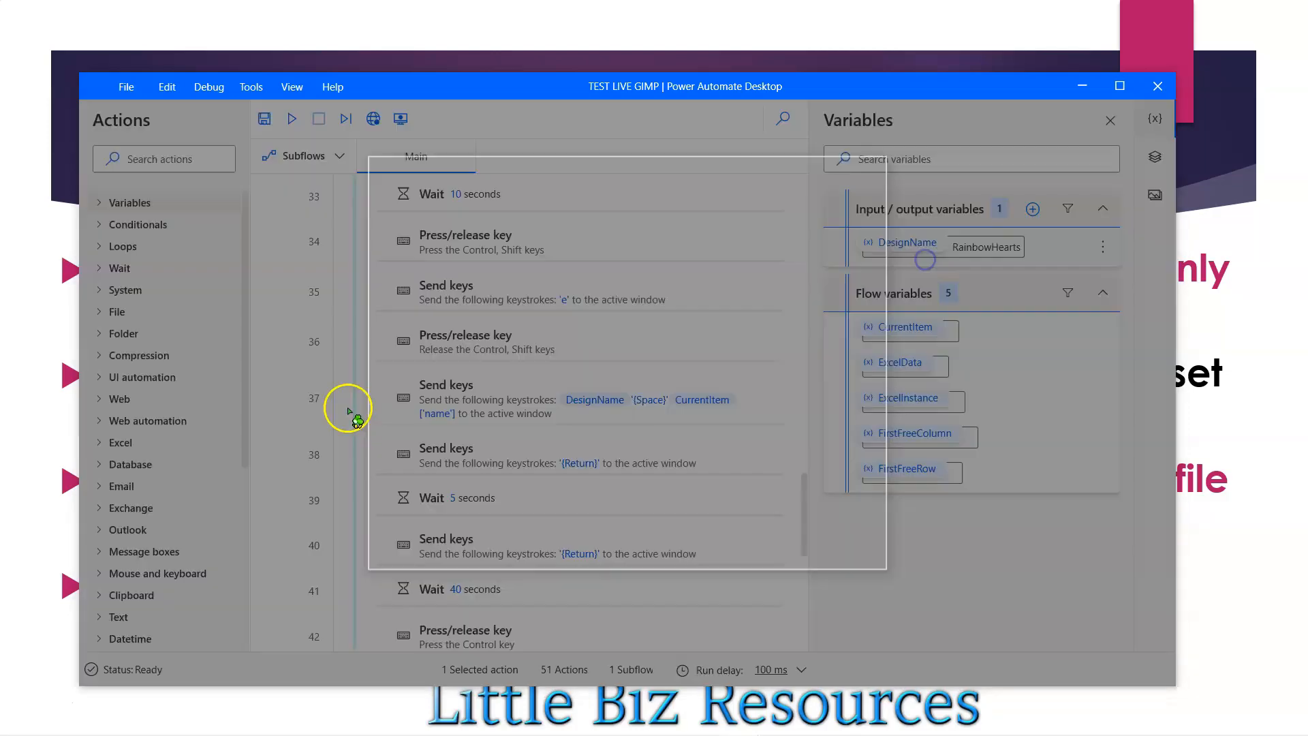
{"action": "left_click_drag", "start_coordinate": [571, 384], "coordinate": [498, 381]}
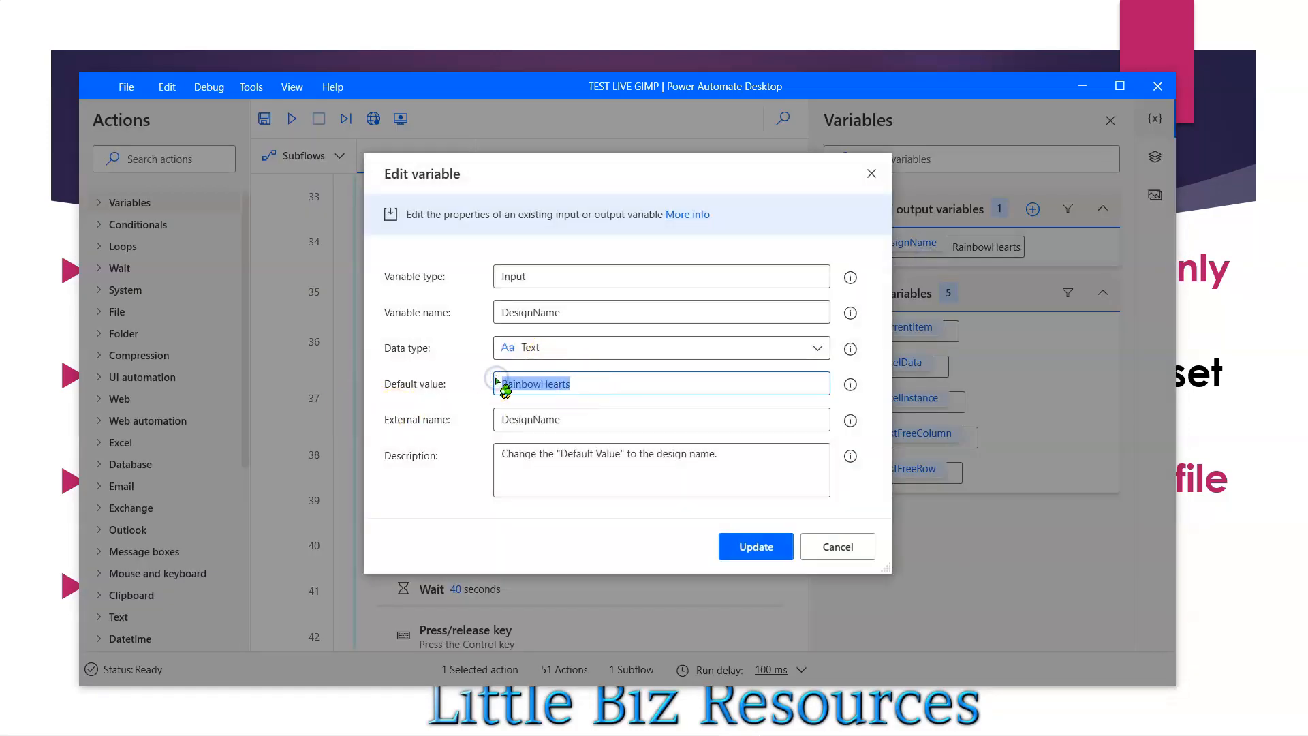
{"action": "type", "text": "testlive"}
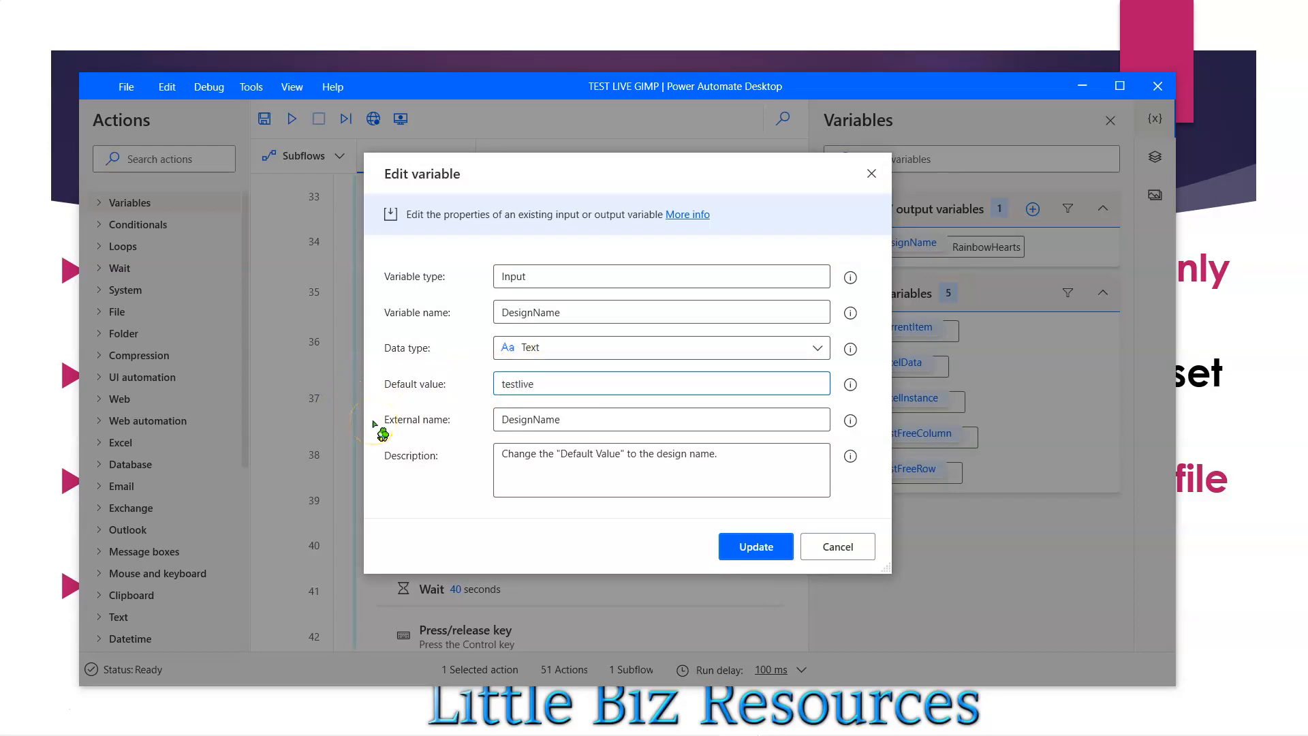
{"action": "left_click", "coordinate": [760, 549]}
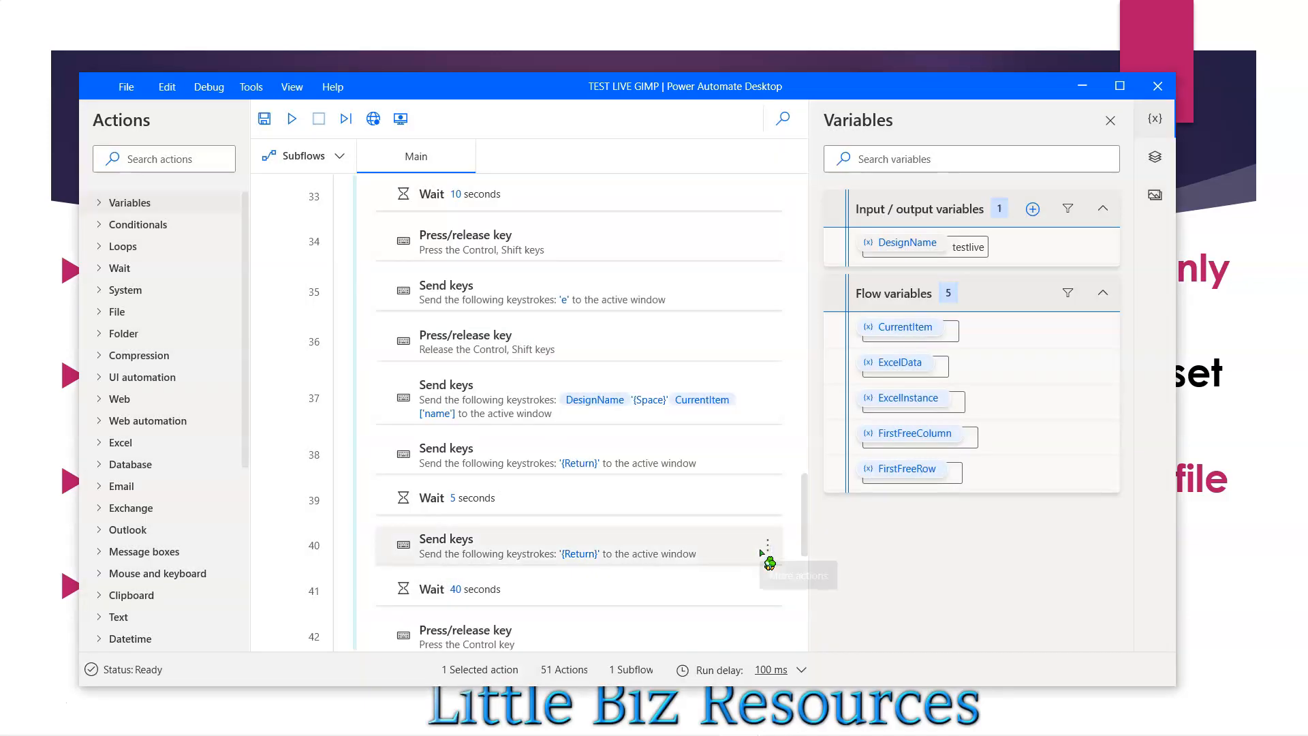
- Leave the slide show and move the flow editor window aside to uncover the heart pattern in GIMP
{"action": "left_click", "coordinate": [798, 33]}
{"action": "key", "text": "Escape"}
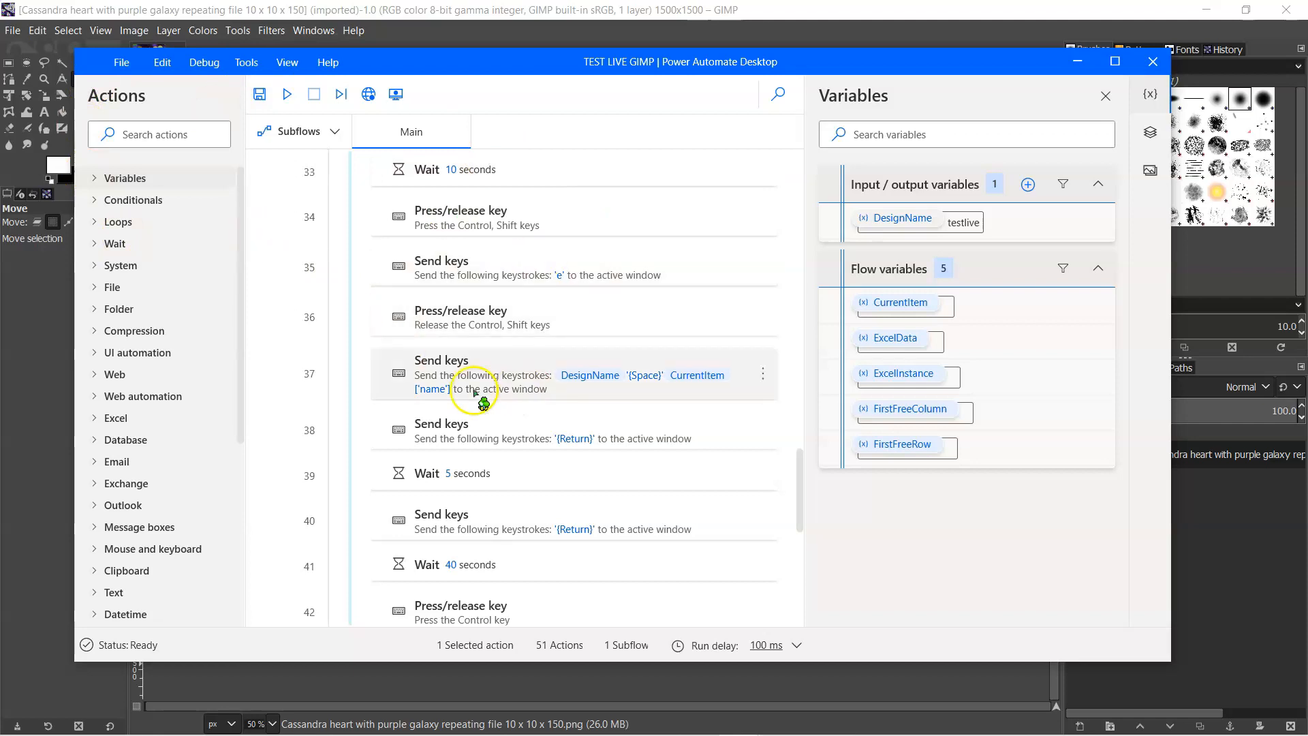
{"action": "left_click_drag", "start_coordinate": [579, 69], "coordinate": [1, 90]}
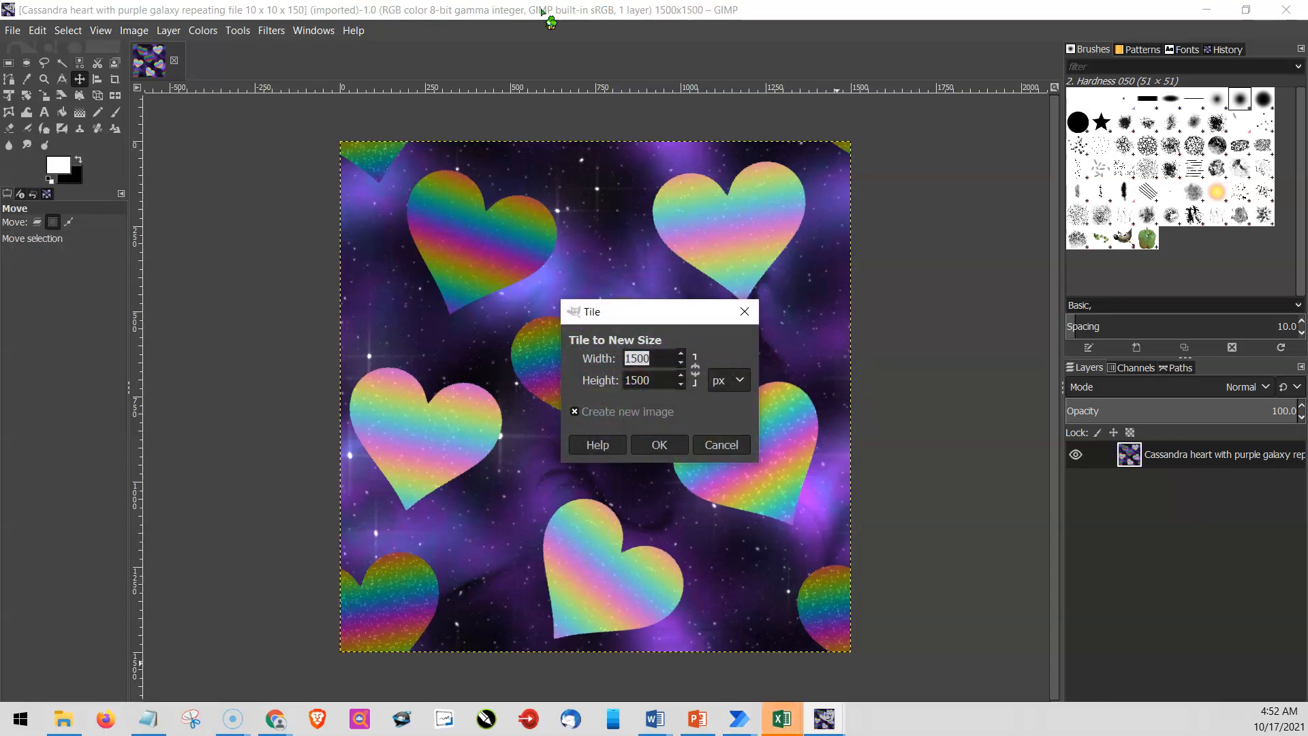
- Tile the heart pattern into a new image 35 in wide and 20 in high
{"action": "left_click", "coordinate": [740, 381]}
{"action": "left_click", "coordinate": [746, 396]}
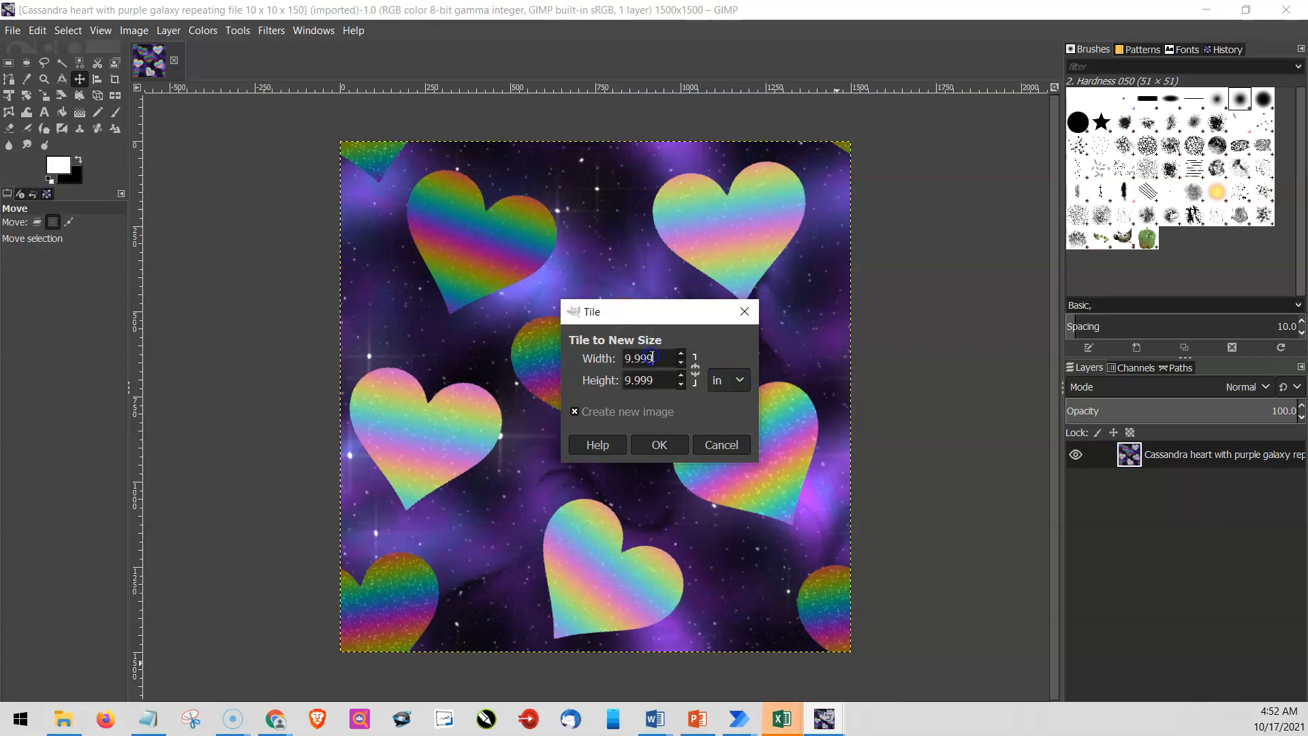
{"action": "double_click", "coordinate": [652, 359]}
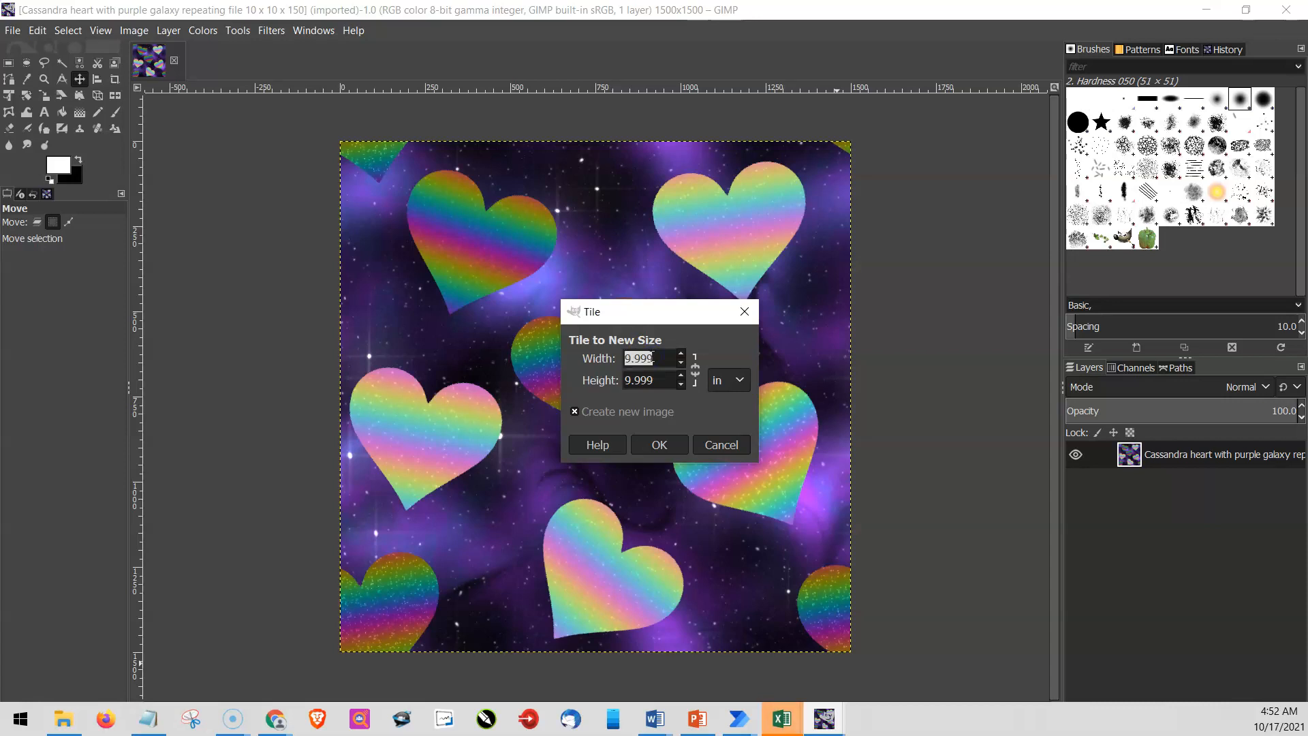
{"action": "key", "text": "BackSpace"}
{"action": "type", "text": "35"}
{"action": "key", "text": "Tab"}
{"action": "key", "text": "BackSpace"}
{"action": "type", "text": "20"}
{"action": "key", "text": "Return"}
{"action": "left_click", "coordinate": [660, 445]}
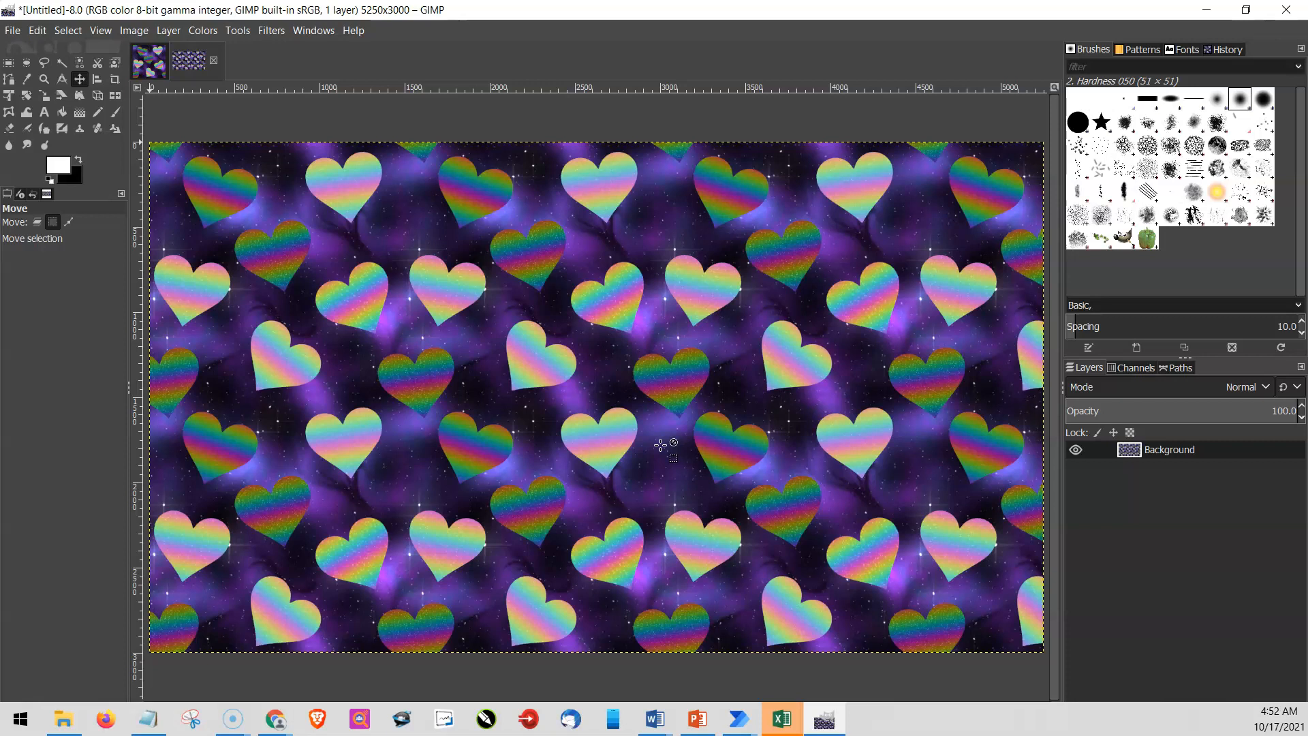
- Export the tiled image as testlive 35 x 20.png with the default PNG options, and close it discarding changes
{"action": "key", "text": "ctrl+shift+e"}
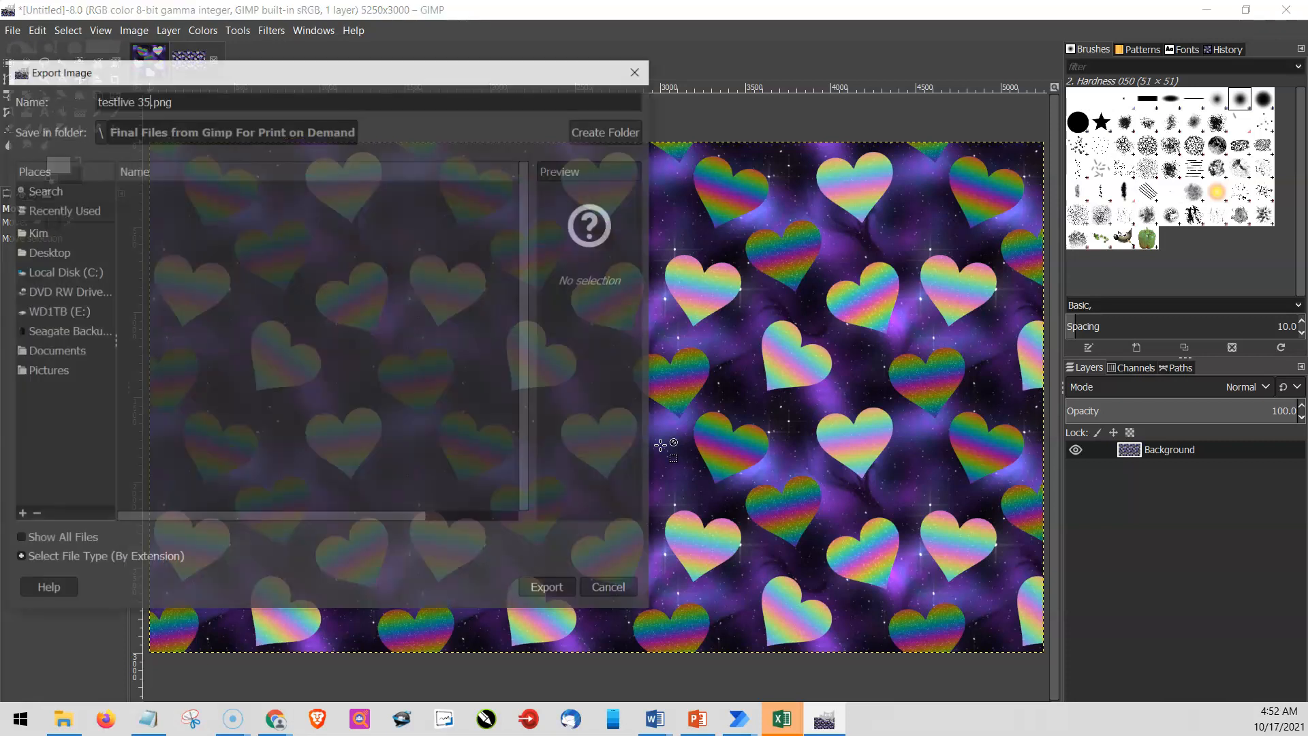
{"action": "key", "text": "Return"}
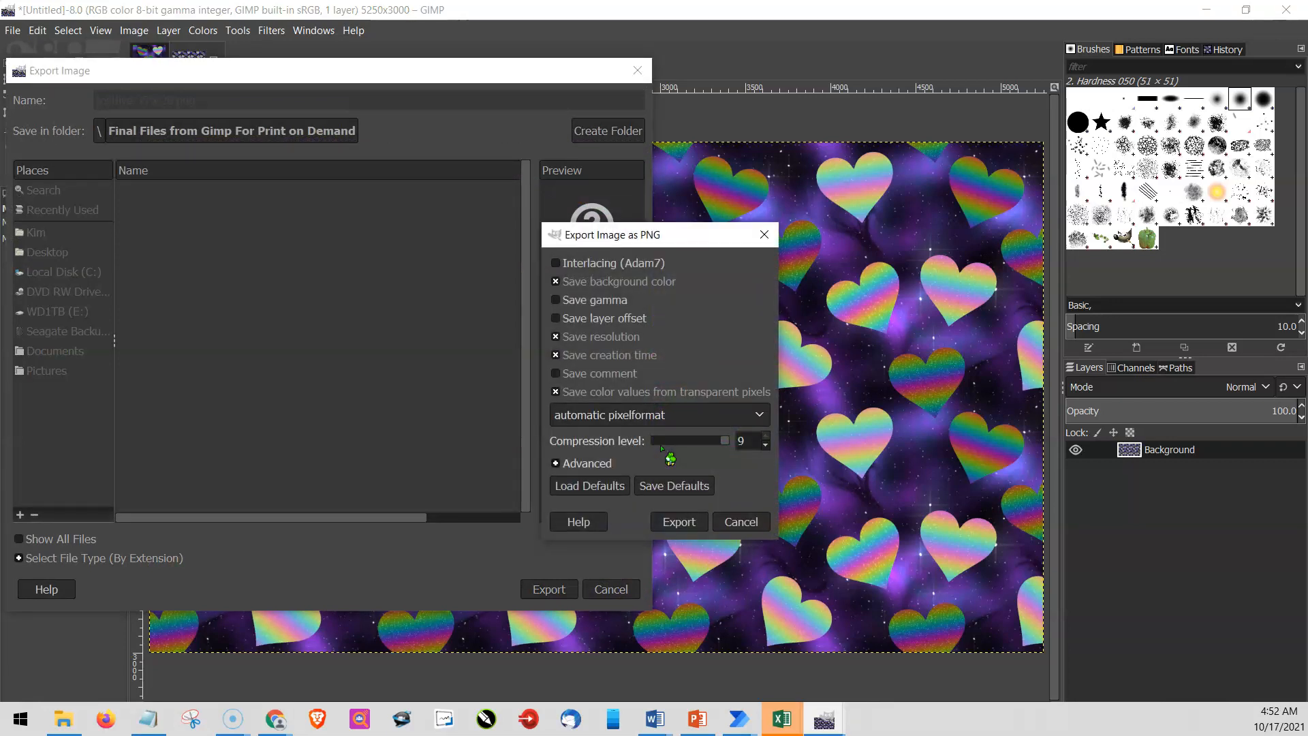
{"action": "key", "text": "Return"}
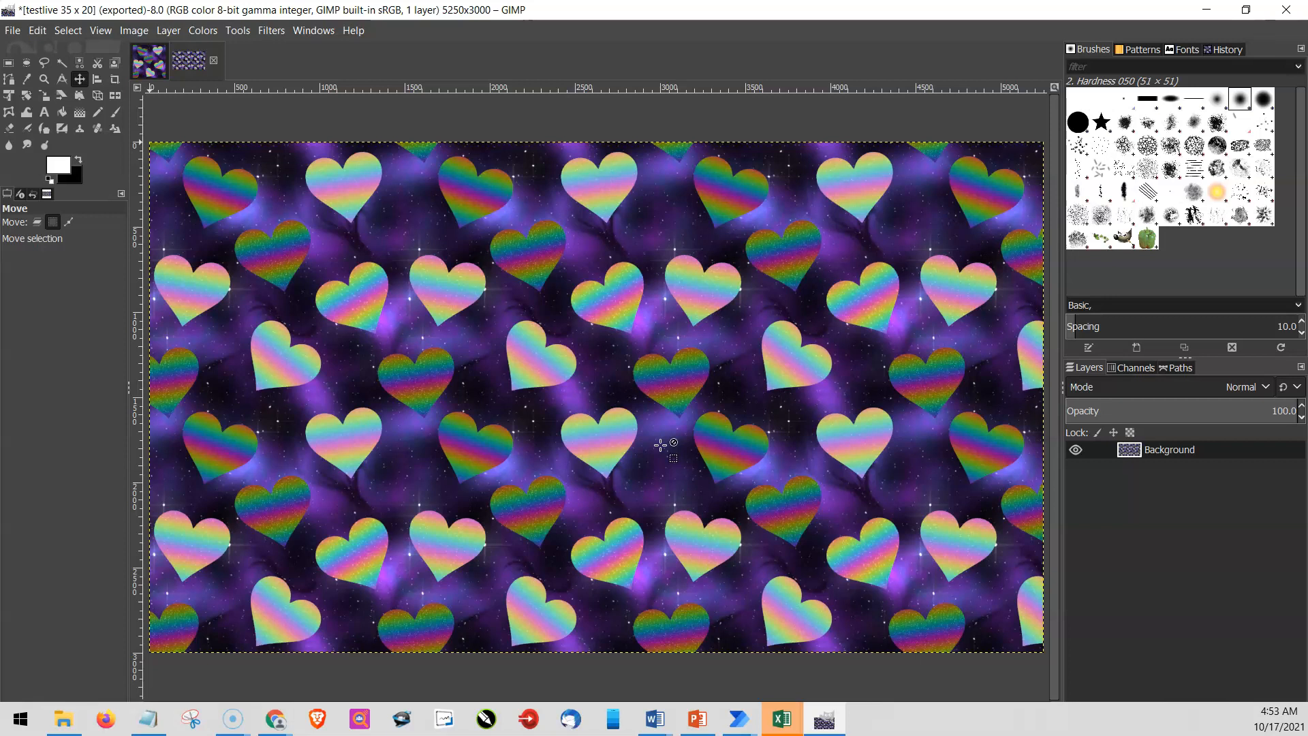
{"action": "key", "text": "ctrl+w"}
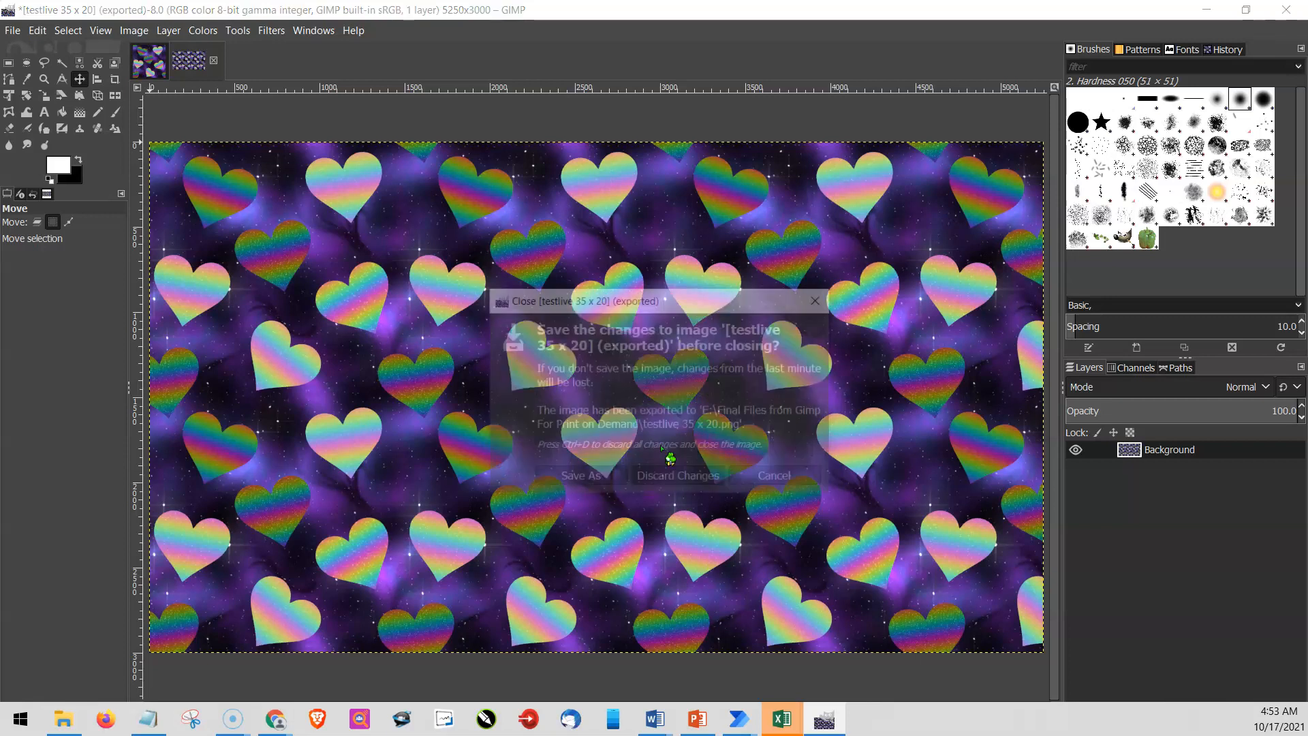
{"action": "key", "text": "ctrl+d"}
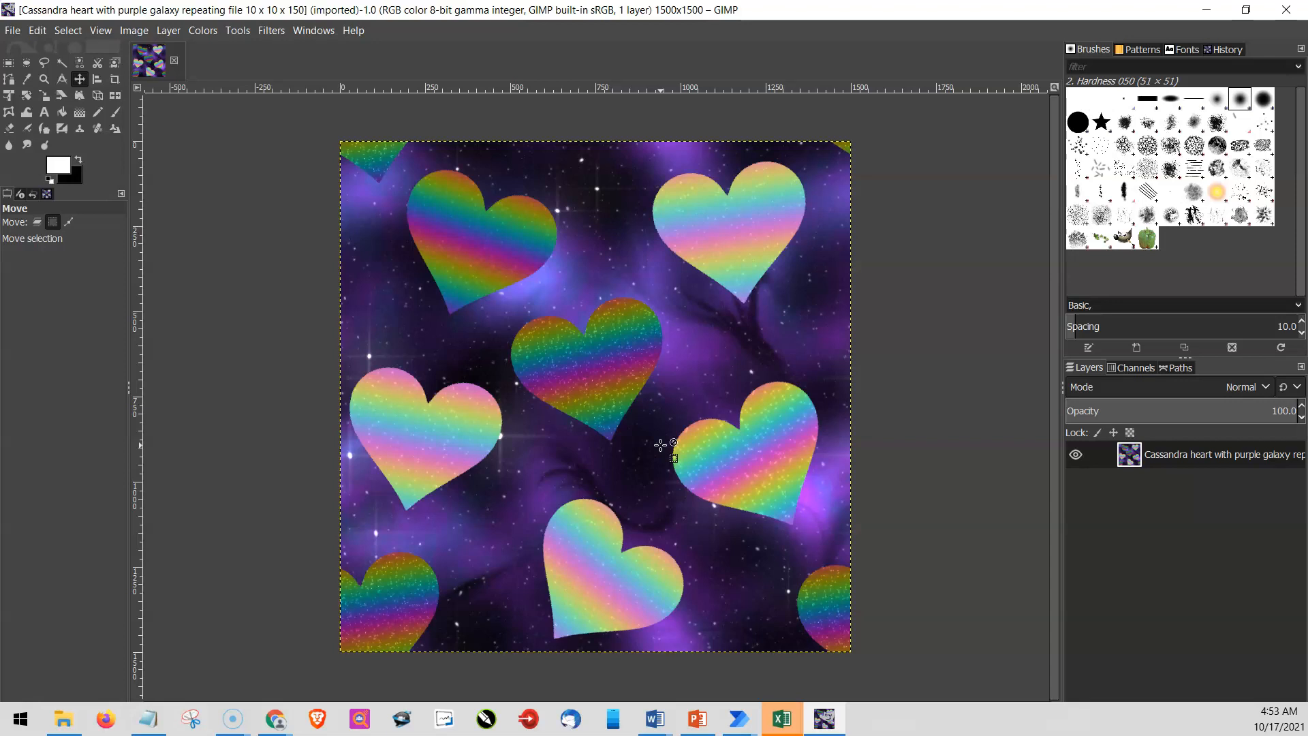
- Tile the original heart pattern into a new image 20 in wide and 15 in high
{"action": "key", "text": "ctrl+shift+f"}
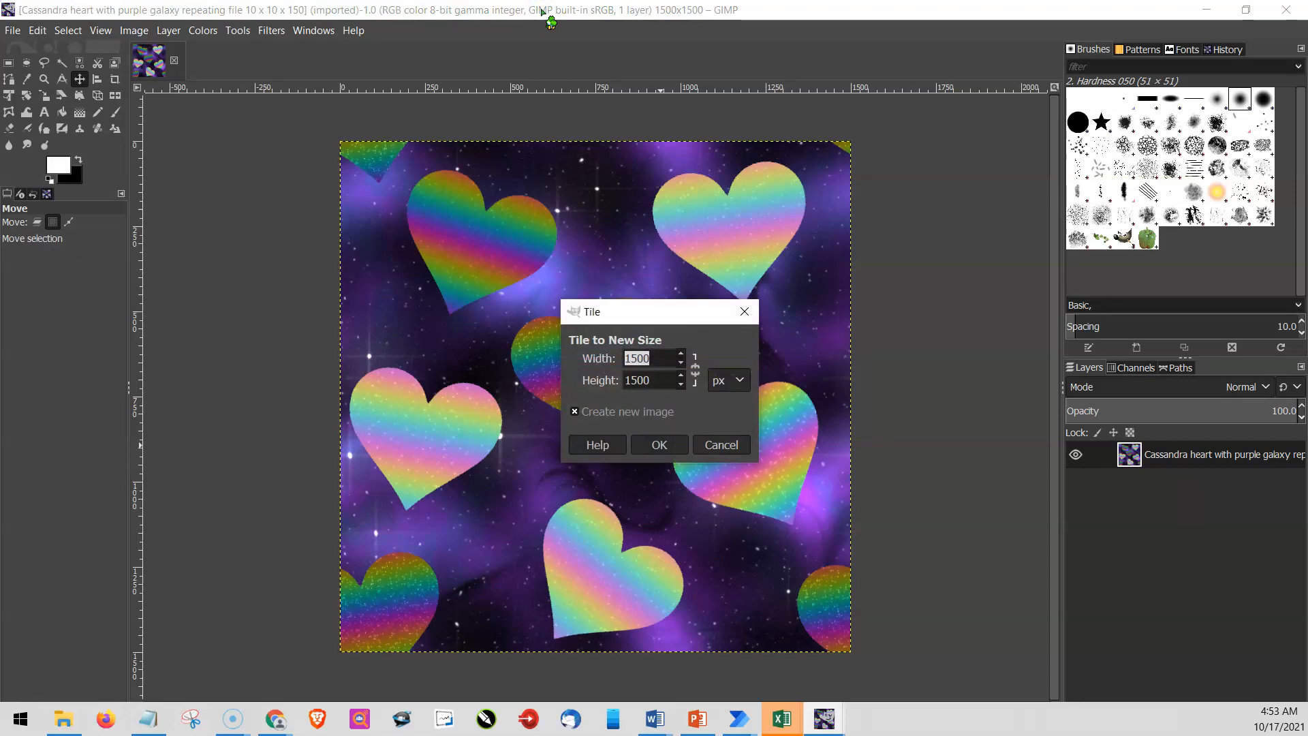
{"action": "left_click", "coordinate": [742, 380]}
{"action": "key", "text": "Down"}
{"action": "key", "text": "Return"}
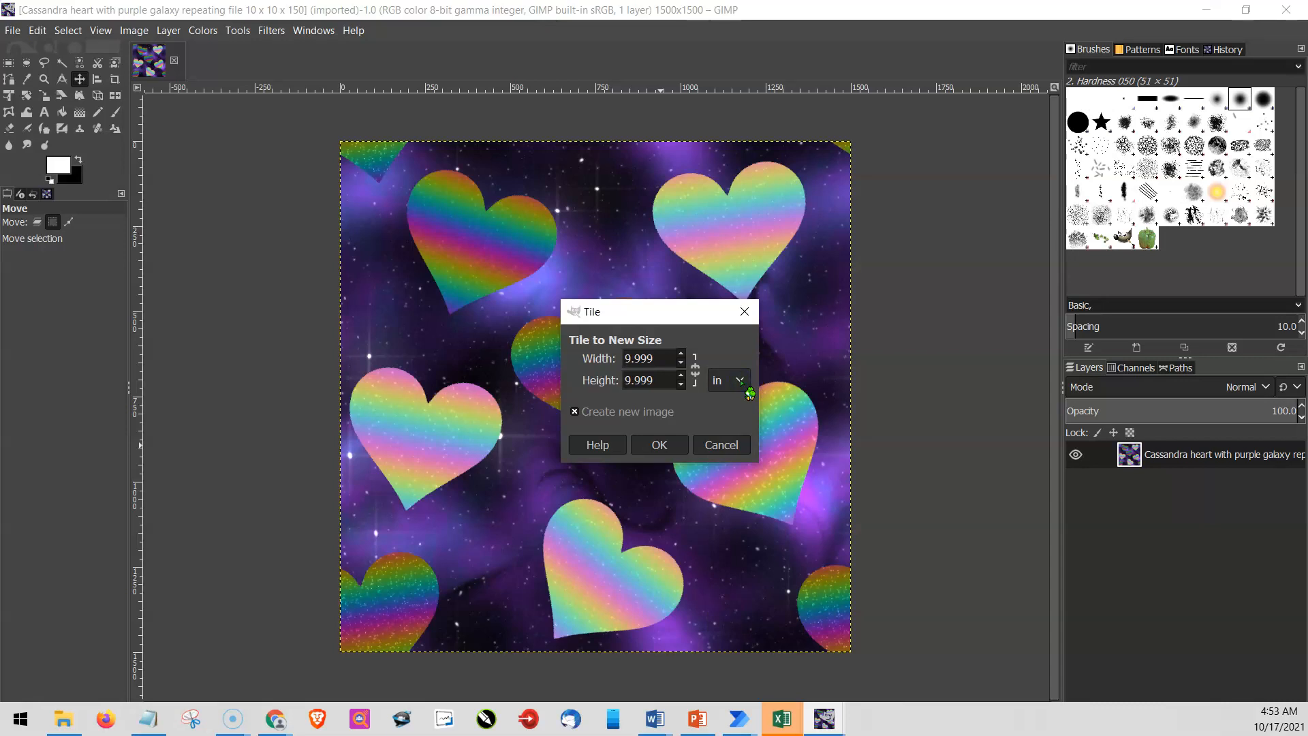
{"action": "left_click", "coordinate": [653, 356]}
{"action": "double_click", "coordinate": [652, 357]}
{"action": "key", "text": "BackSpace"}
{"action": "type", "text": "20"}
{"action": "key", "text": "Tab"}
{"action": "key", "text": "BackSpace"}
{"action": "type", "text": "15"}
{"action": "key", "text": "Return"}
{"action": "left_click", "coordinate": [660, 444]}
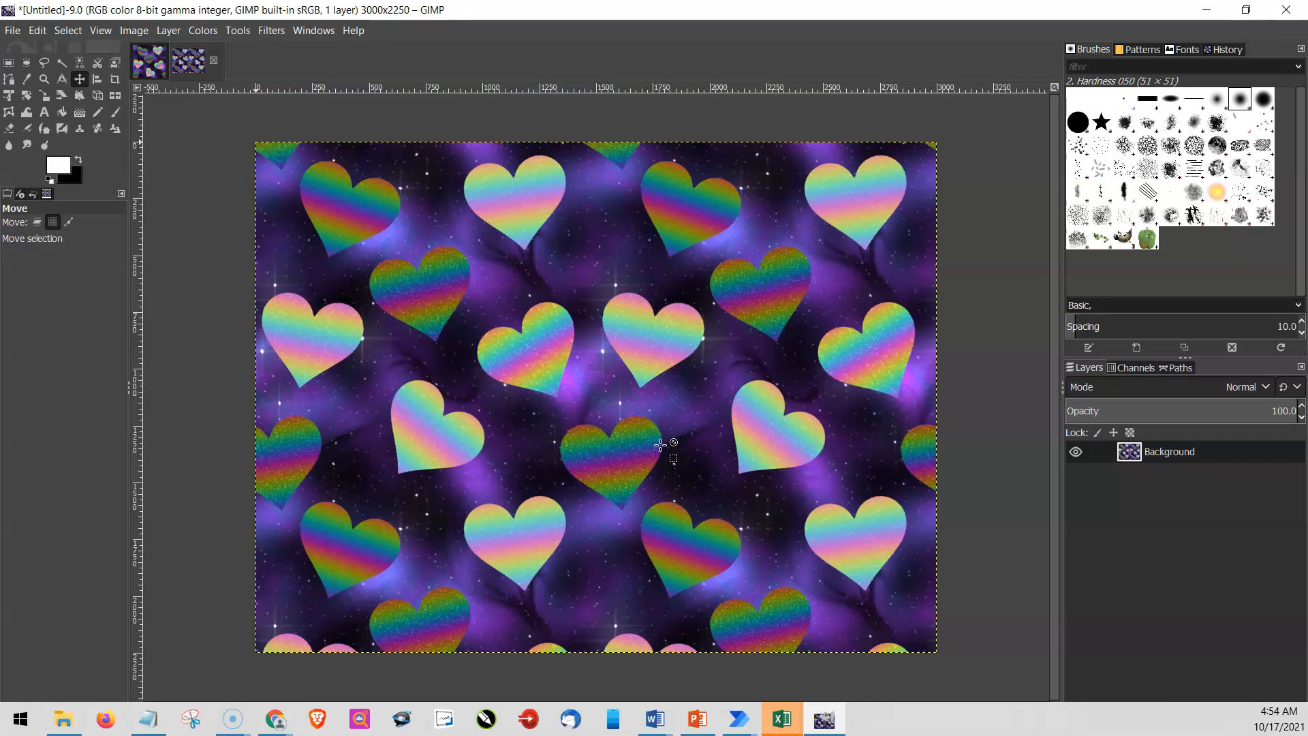
- Export the tiled image as testlive 20 x 15.png with the default PNG options, and close it discarding changes
{"action": "key", "text": "ctrl+shift+e"}
{"action": "key", "text": "Return"}
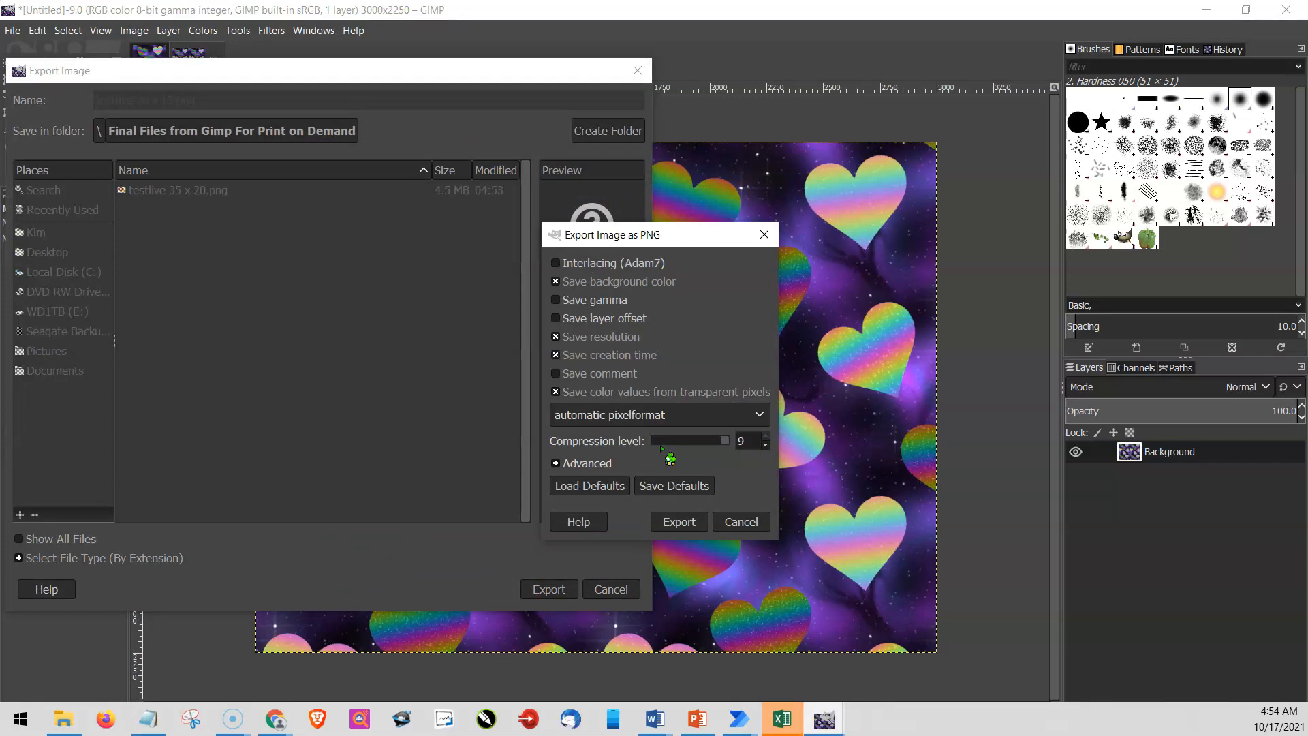
{"action": "key", "text": "Return"}
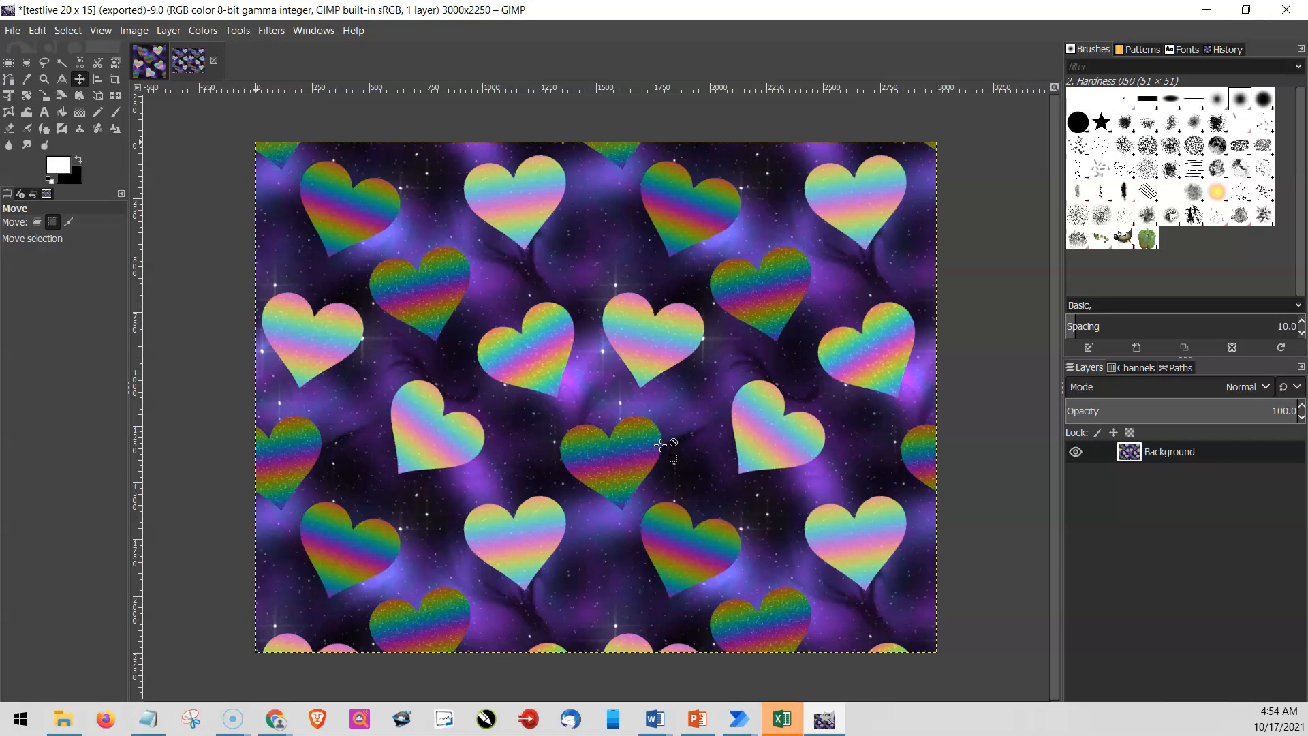
{"action": "key", "text": "ctrl+w"}
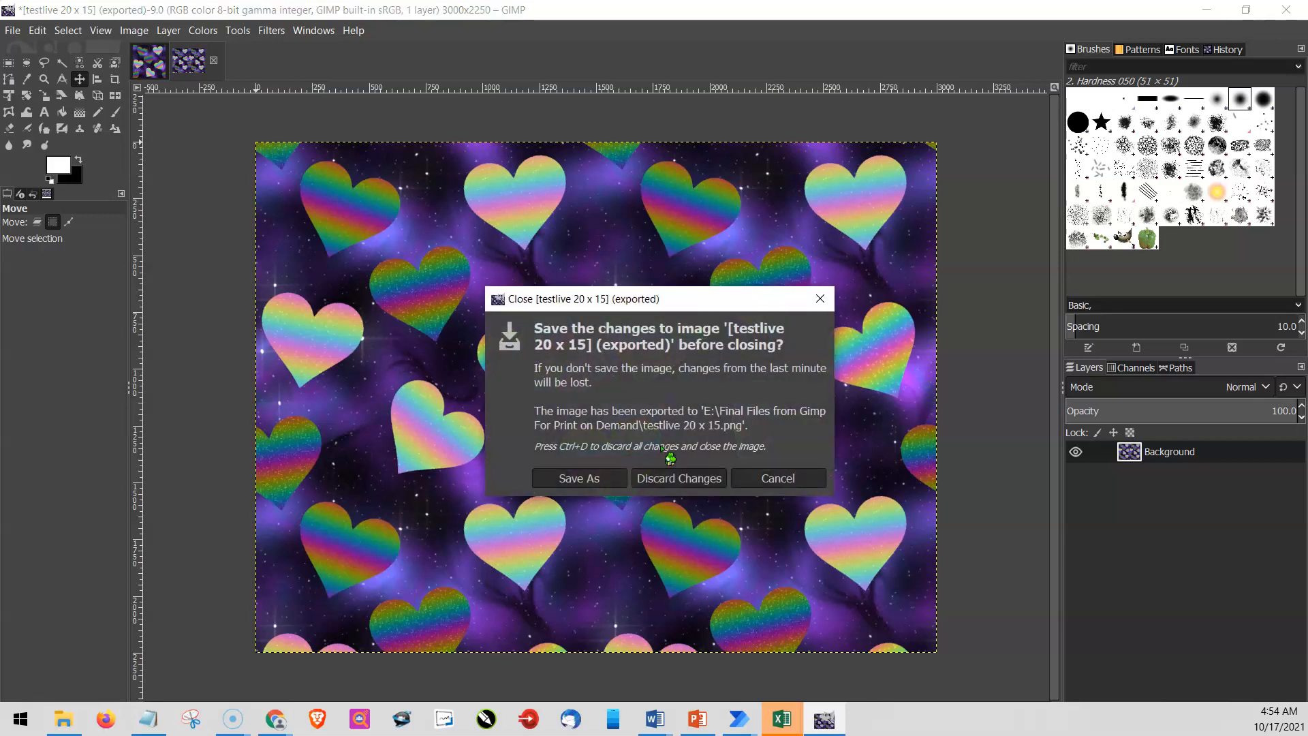
{"action": "key", "text": "ctrl+d"}
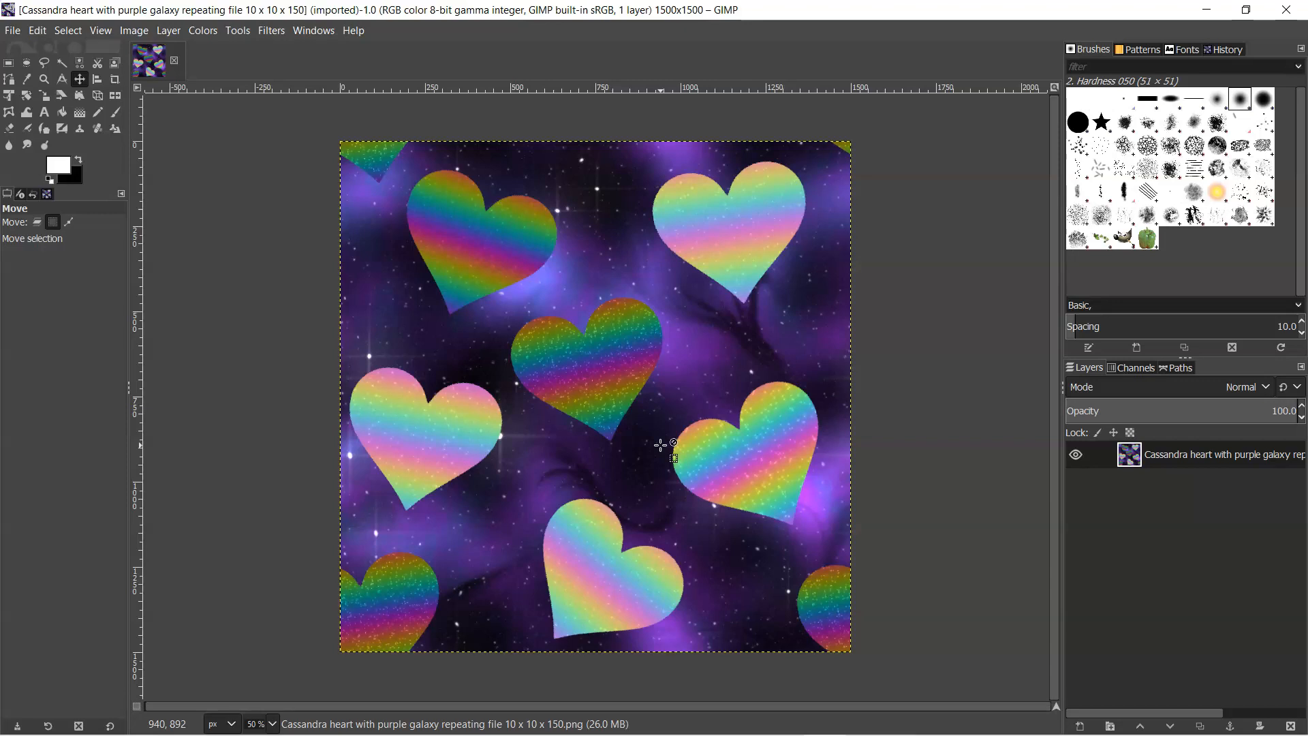
- Switch to Power Automate Desktop, set the DesignName variable's default value to RainbowHearts, and save the flow
{"action": "left_click", "coordinate": [253, 450]}
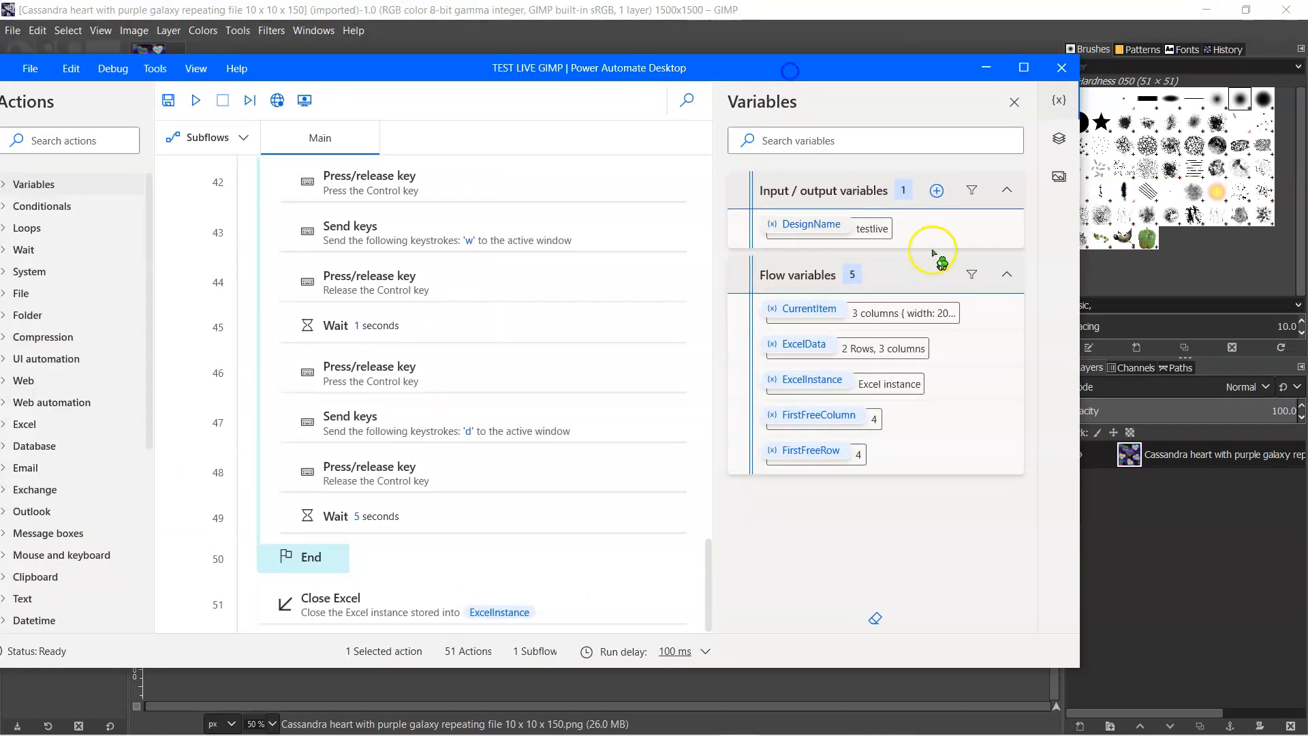
{"action": "double_click", "coordinate": [816, 228]}
{"action": "left_click", "coordinate": [851, 237]}
{"action": "left_click_drag", "start_coordinate": [459, 364], "coordinate": [388, 367]}
{"action": "type", "text": "Rainbow"}
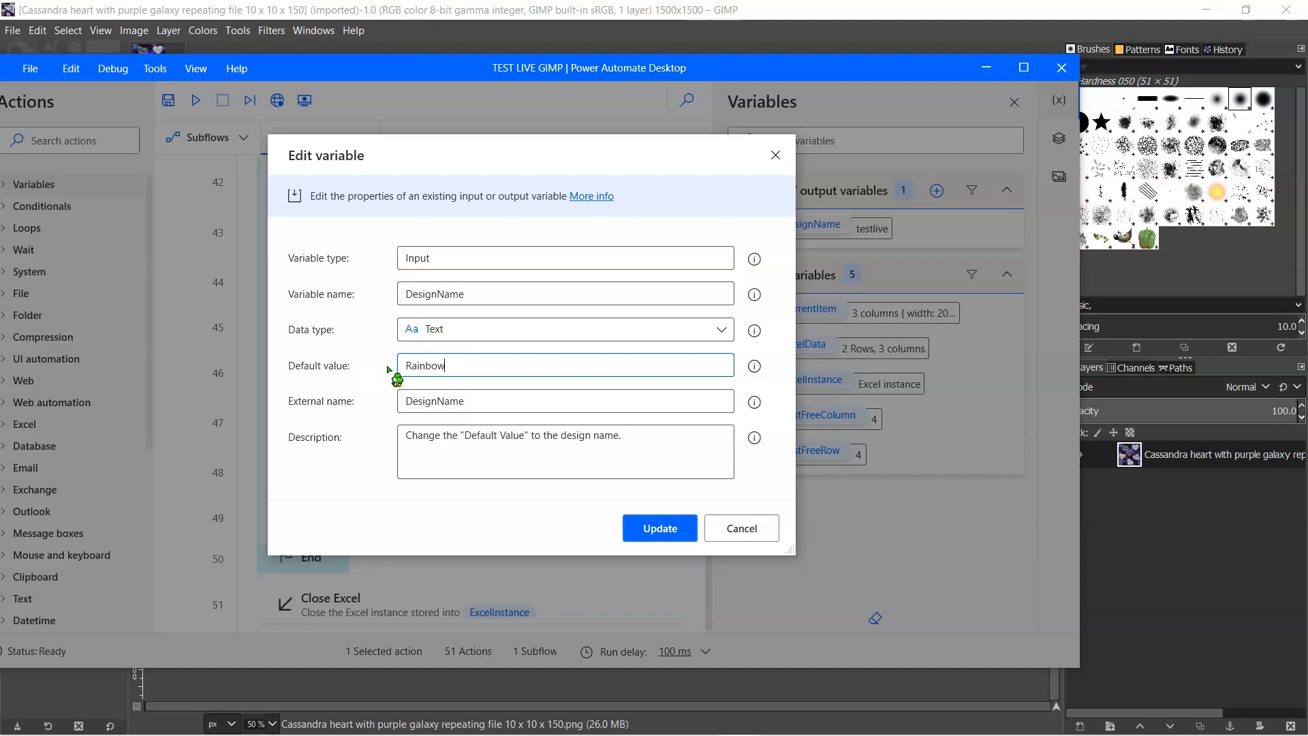
{"action": "type", "text": "Hearts"}
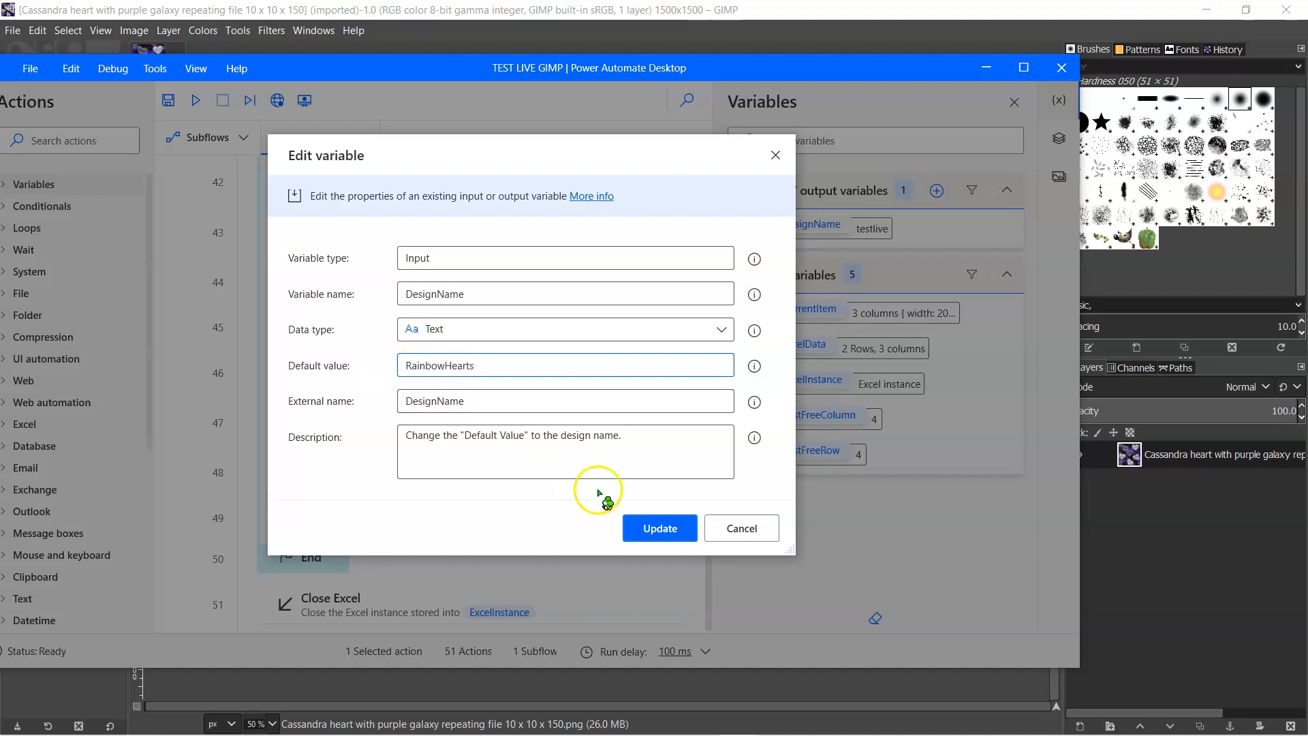
{"action": "left_click", "coordinate": [658, 533]}
{"action": "left_click", "coordinate": [169, 100]}
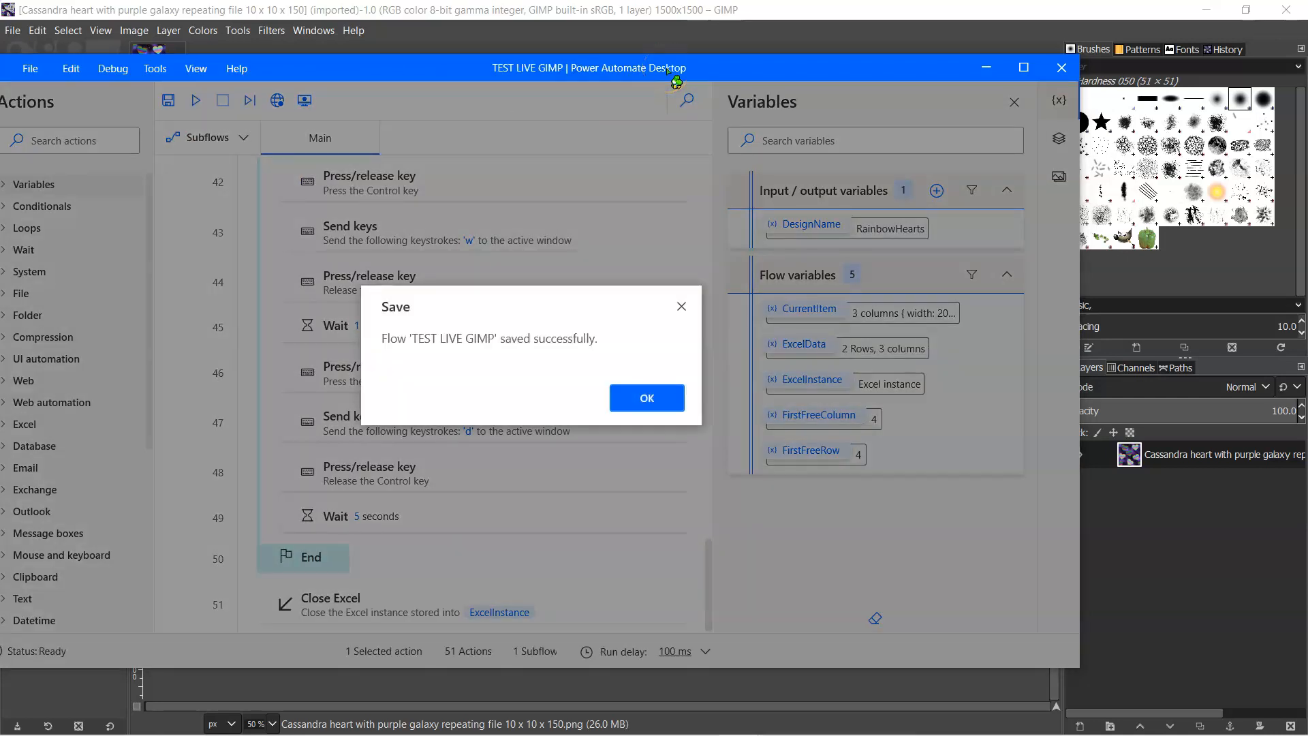
{"action": "left_click", "coordinate": [669, 395]}
- Move the flow window aside, minimize GIMP, and view the wait times and testing slides in PowerPoint
{"action": "left_click_drag", "start_coordinate": [718, 62], "coordinate": [0, 89]}
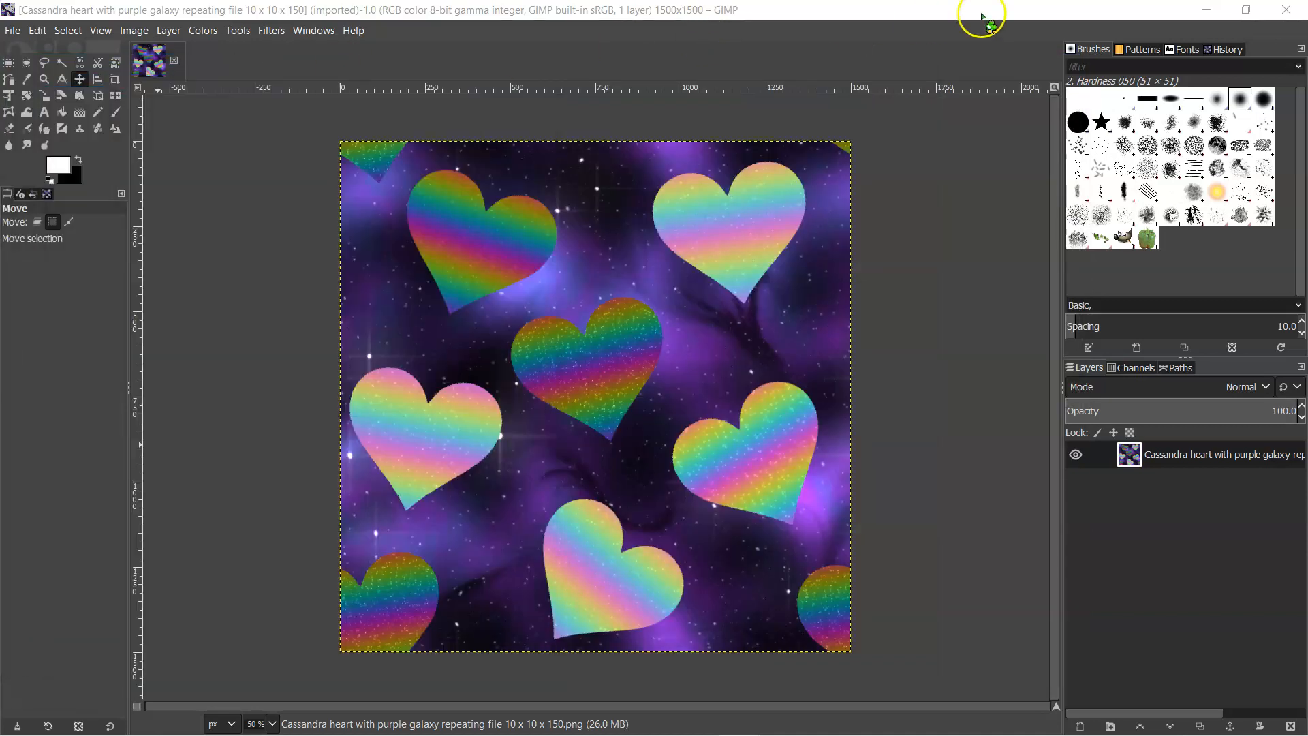
{"action": "left_click", "coordinate": [1206, 9]}
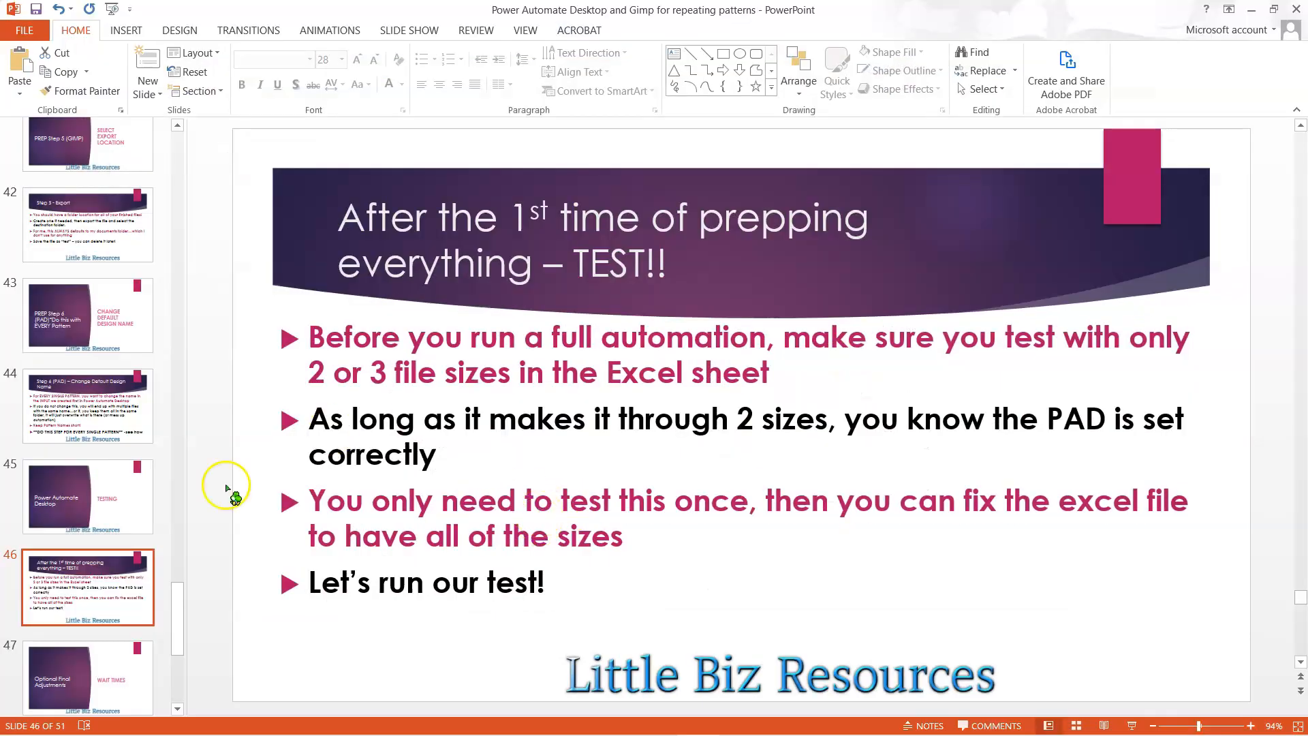
{"action": "left_click", "coordinate": [89, 676]}
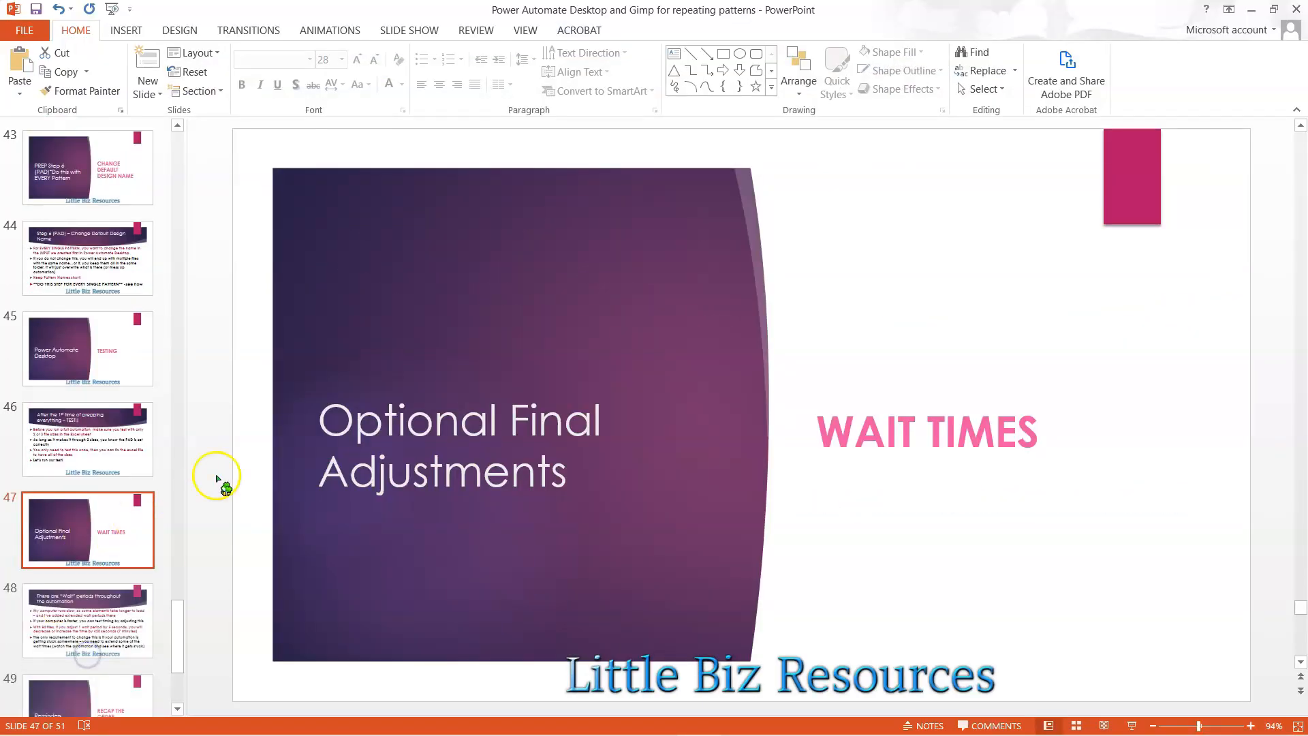
{"action": "scroll", "coordinate": [87, 457], "scroll_direction": "down", "scroll_amount": 1}
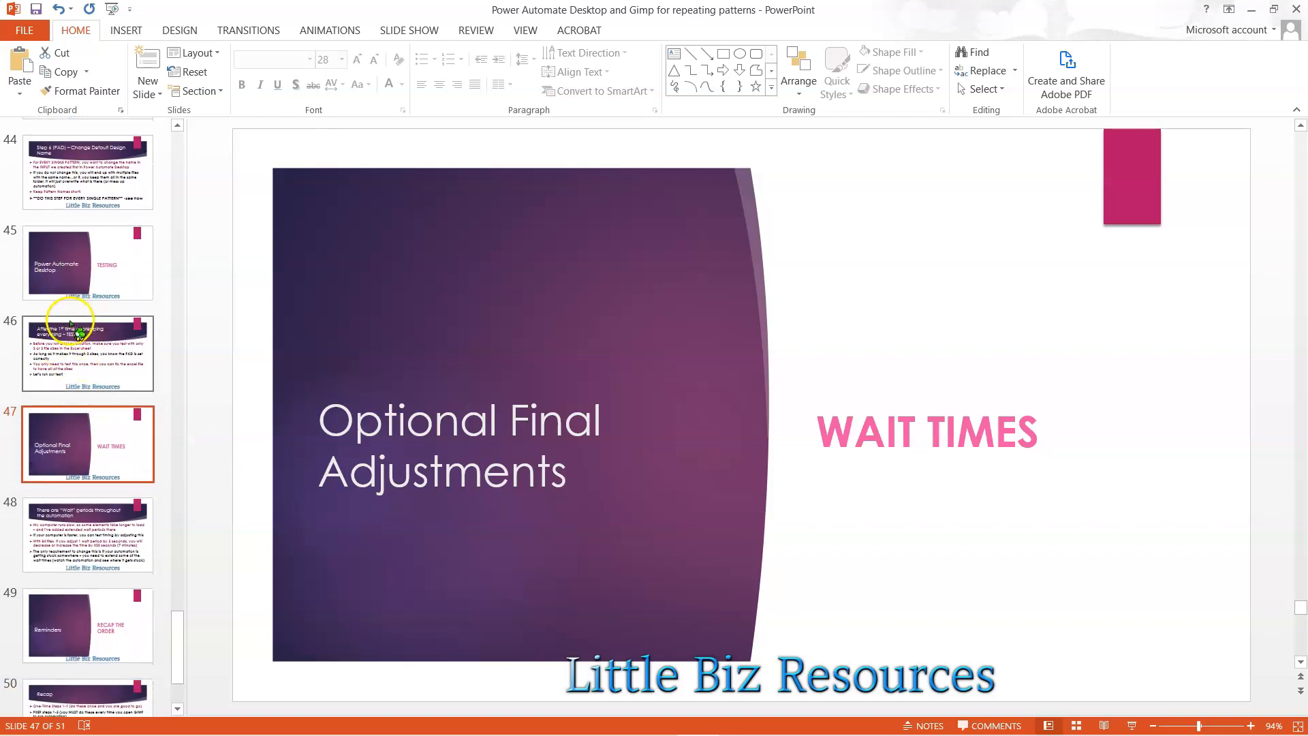
{"action": "left_click", "coordinate": [63, 371]}
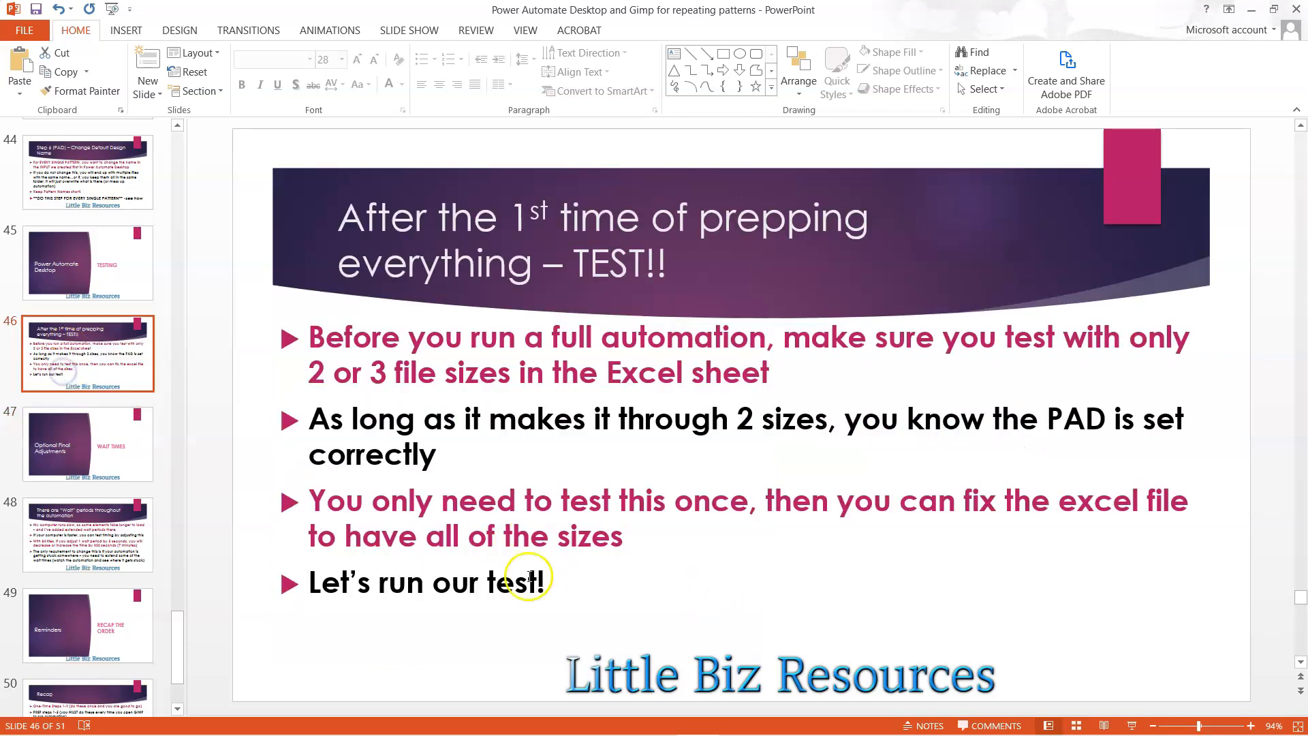